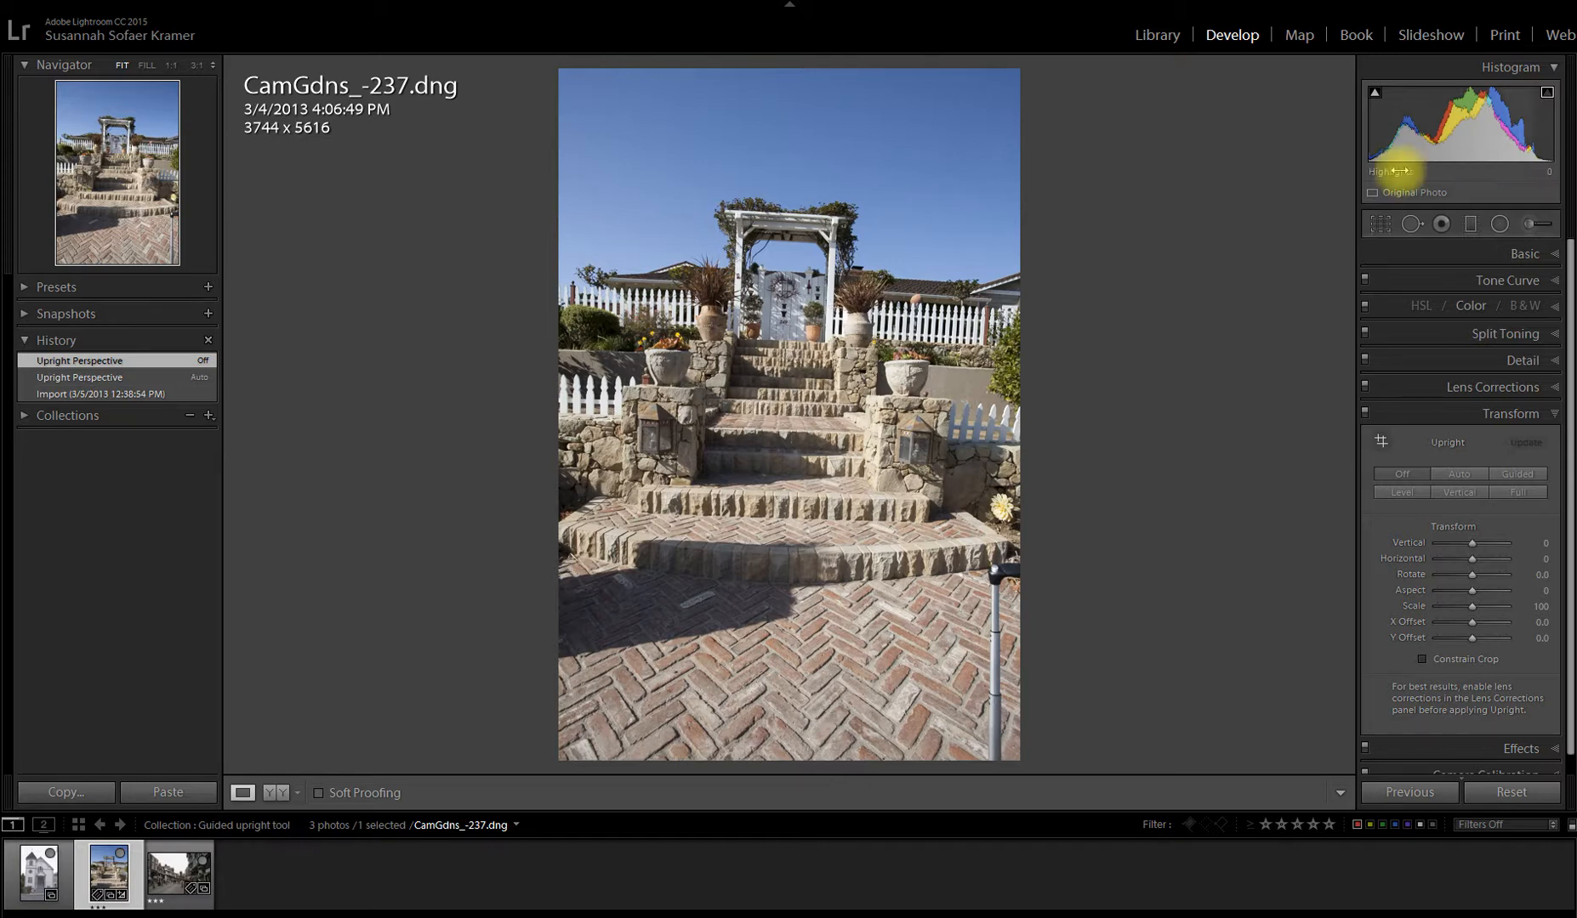
# Step: Set Upright to Guided in the Transform settings and toggle the guide-drawing tool on and off
pyautogui.click(1530, 387)
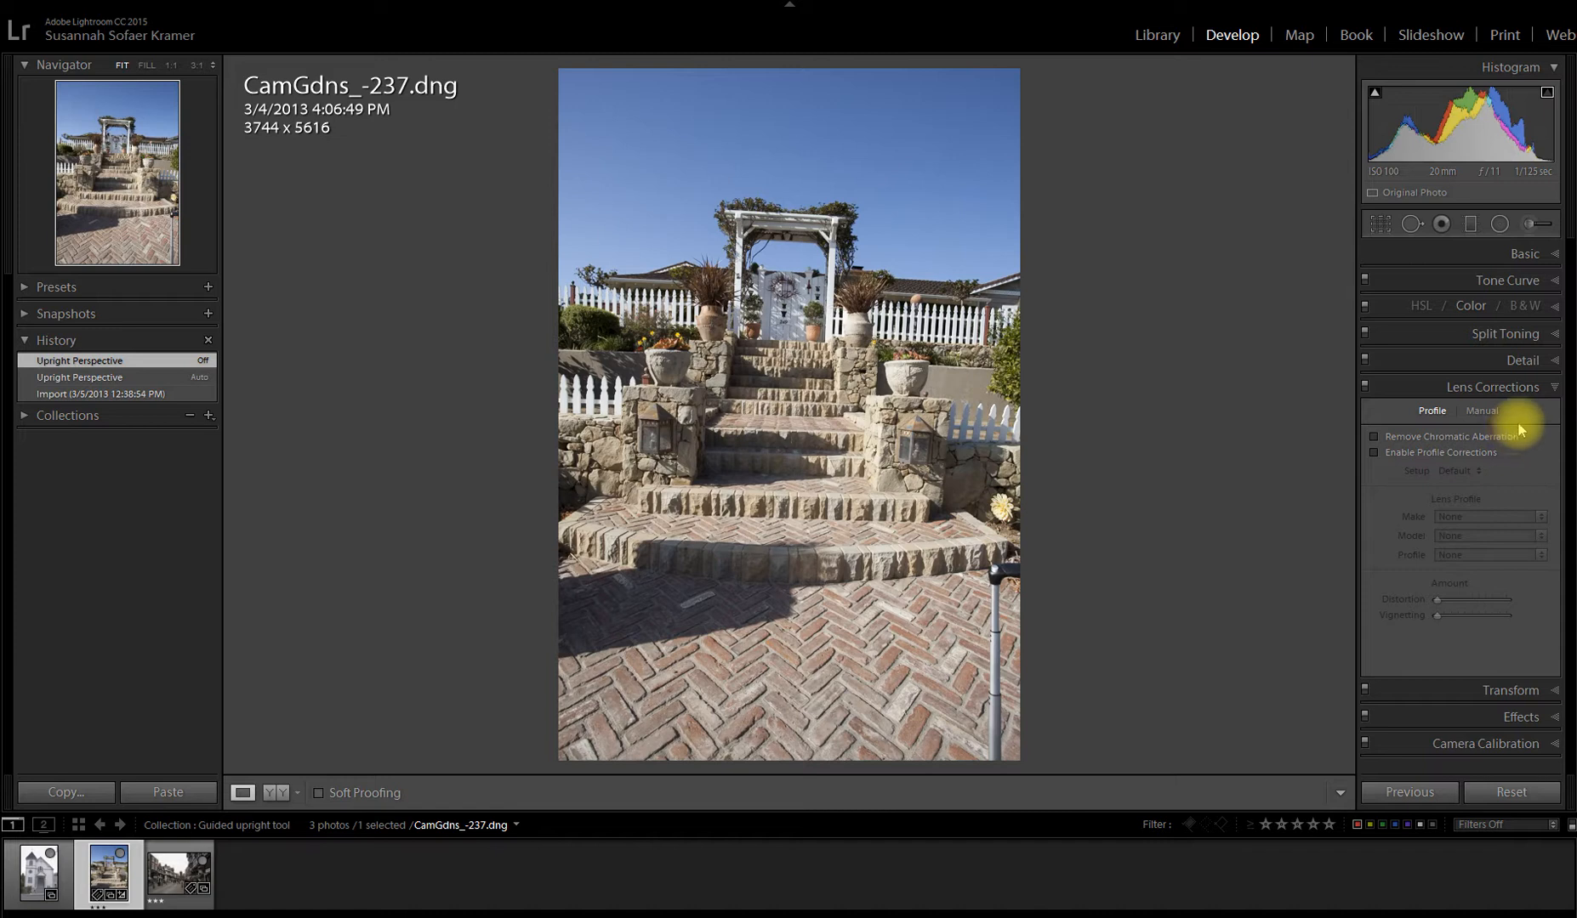
pyautogui.click(1539, 696)
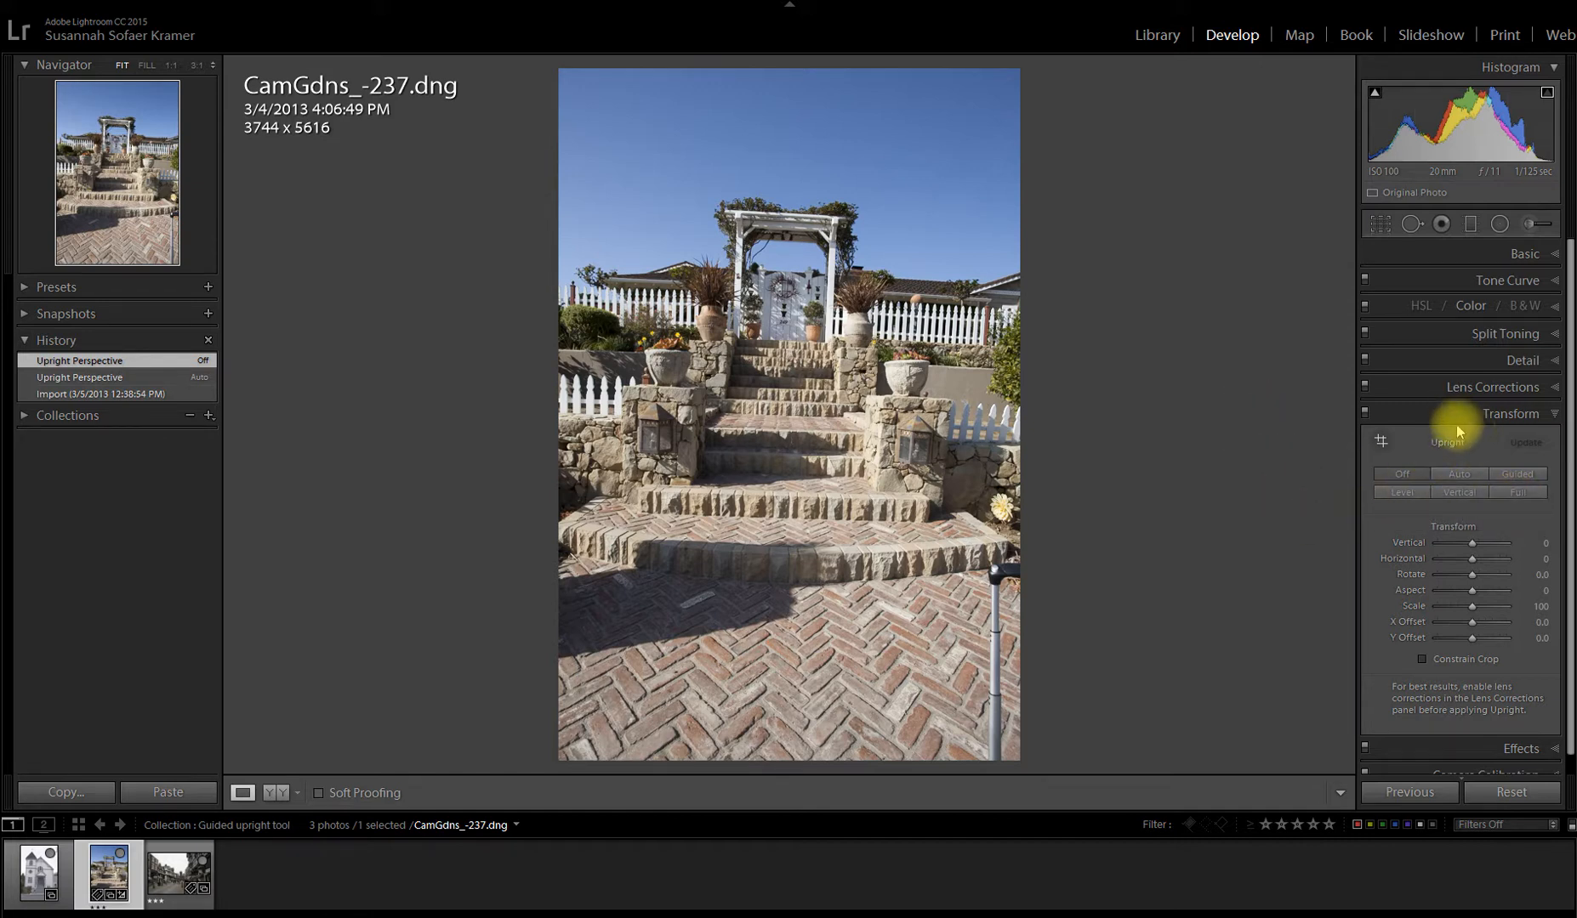
pyautogui.click(1524, 480)
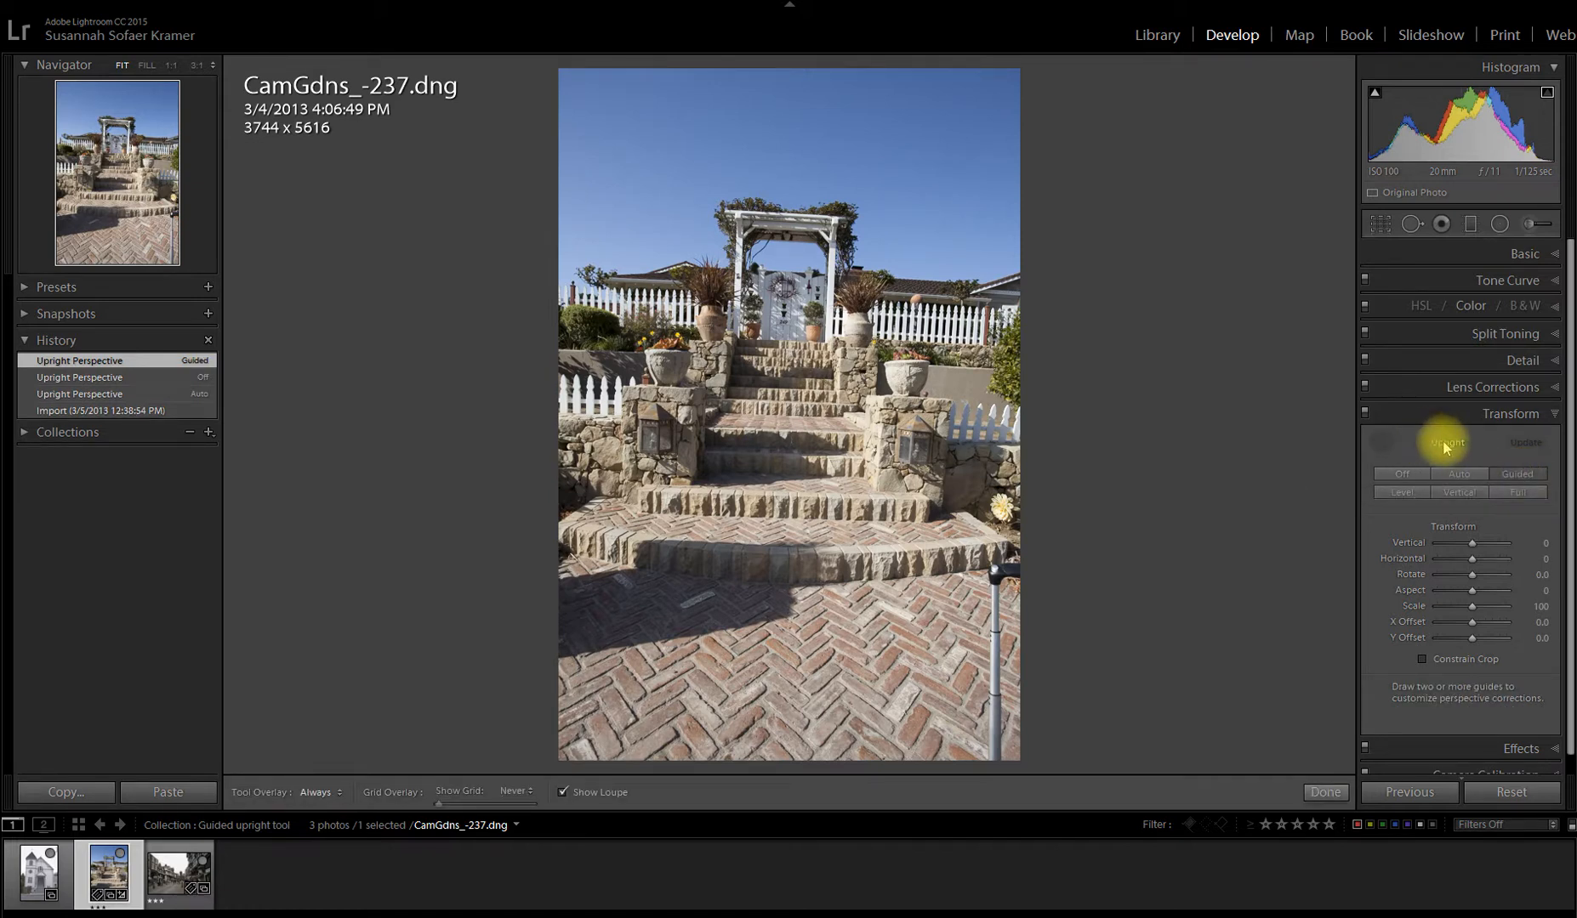
pyautogui.click(1377, 436)
pyautogui.click(1381, 443)
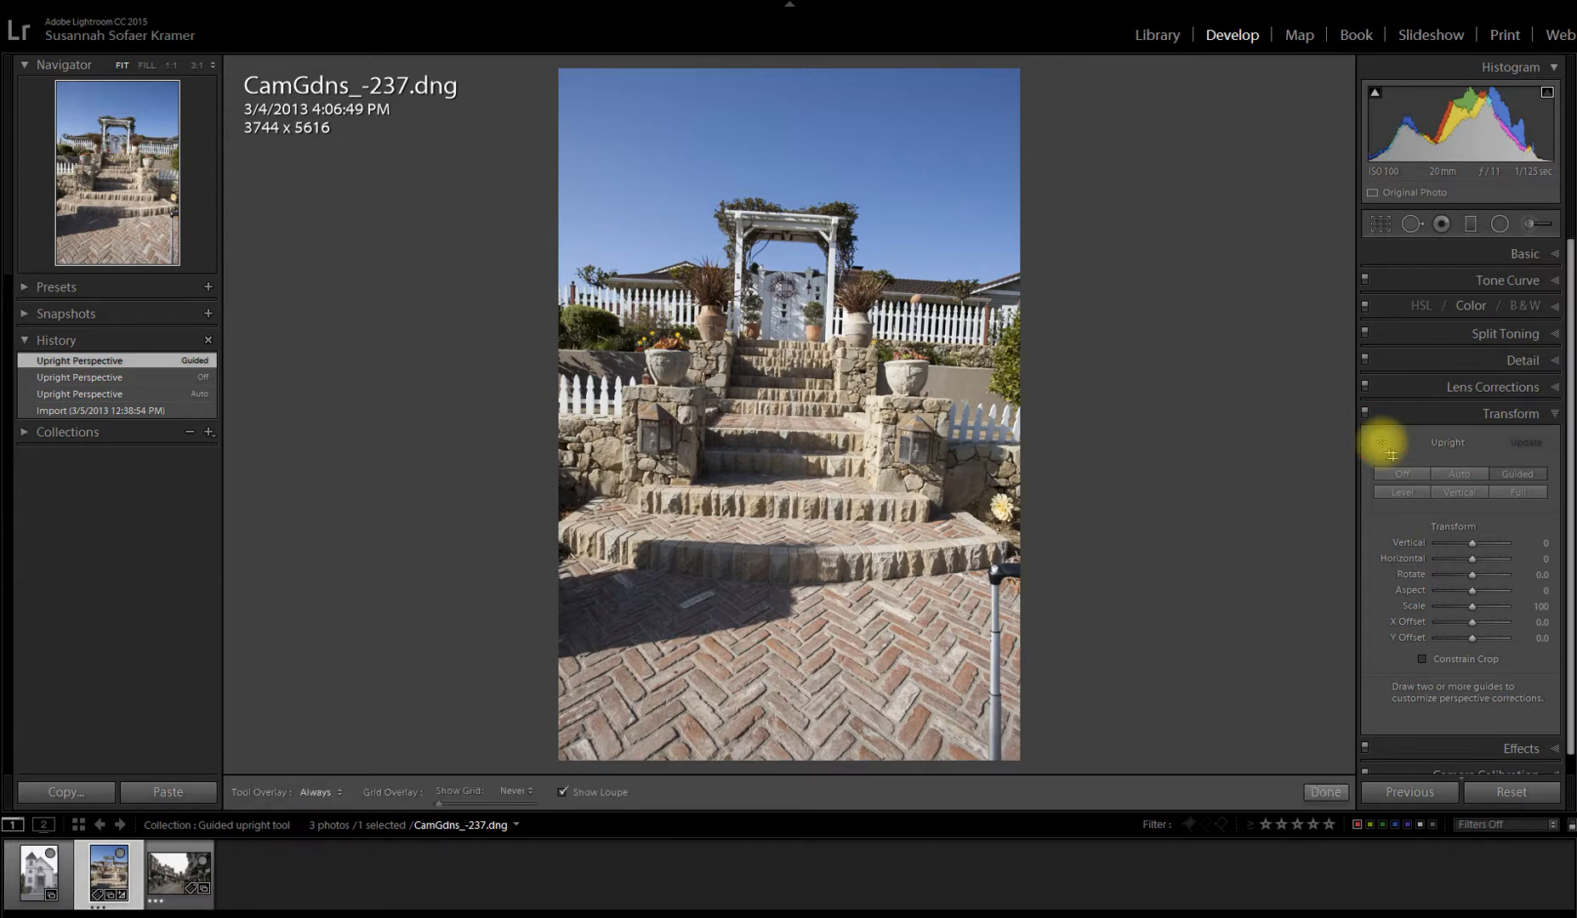
pyautogui.click(1379, 440)
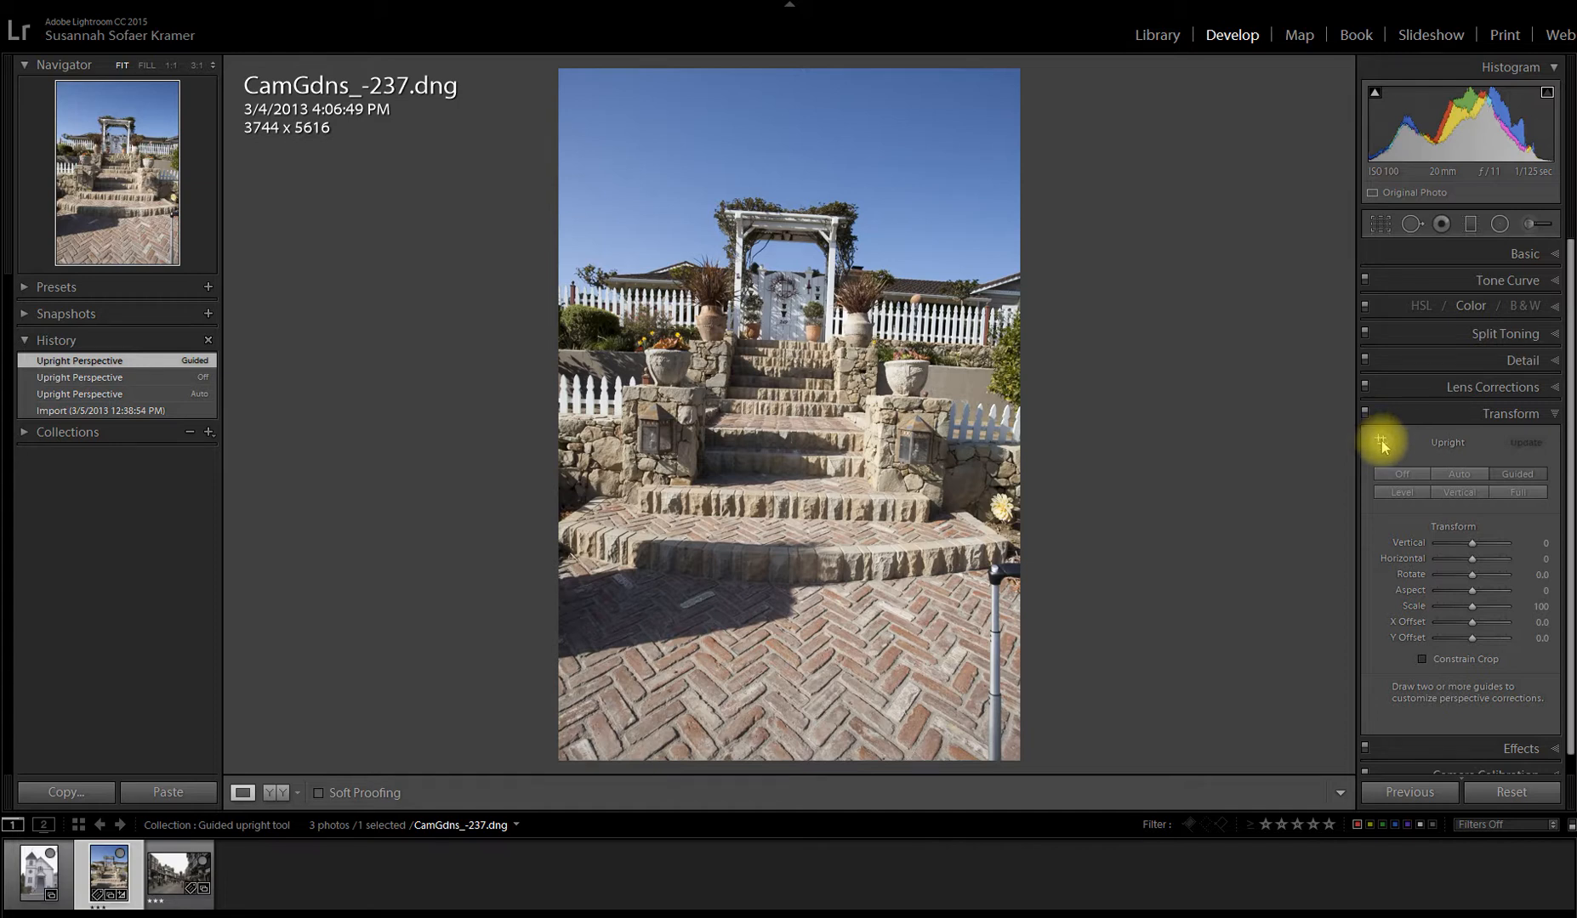
pyautogui.hotkey('ctrl', 't')
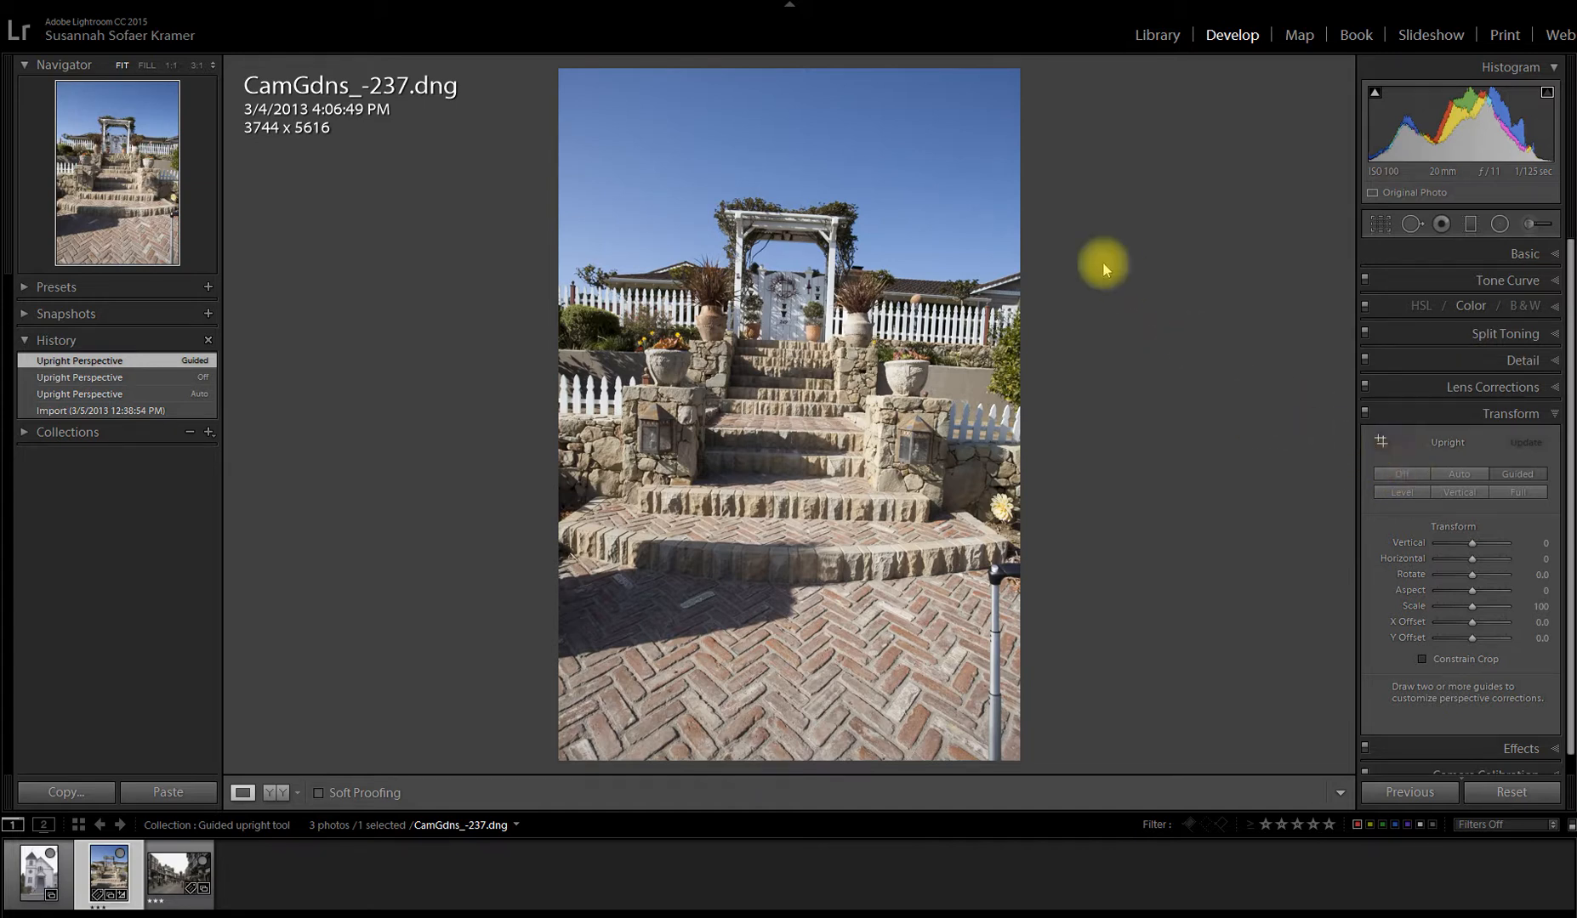
pyautogui.hotkey('shift', 't')
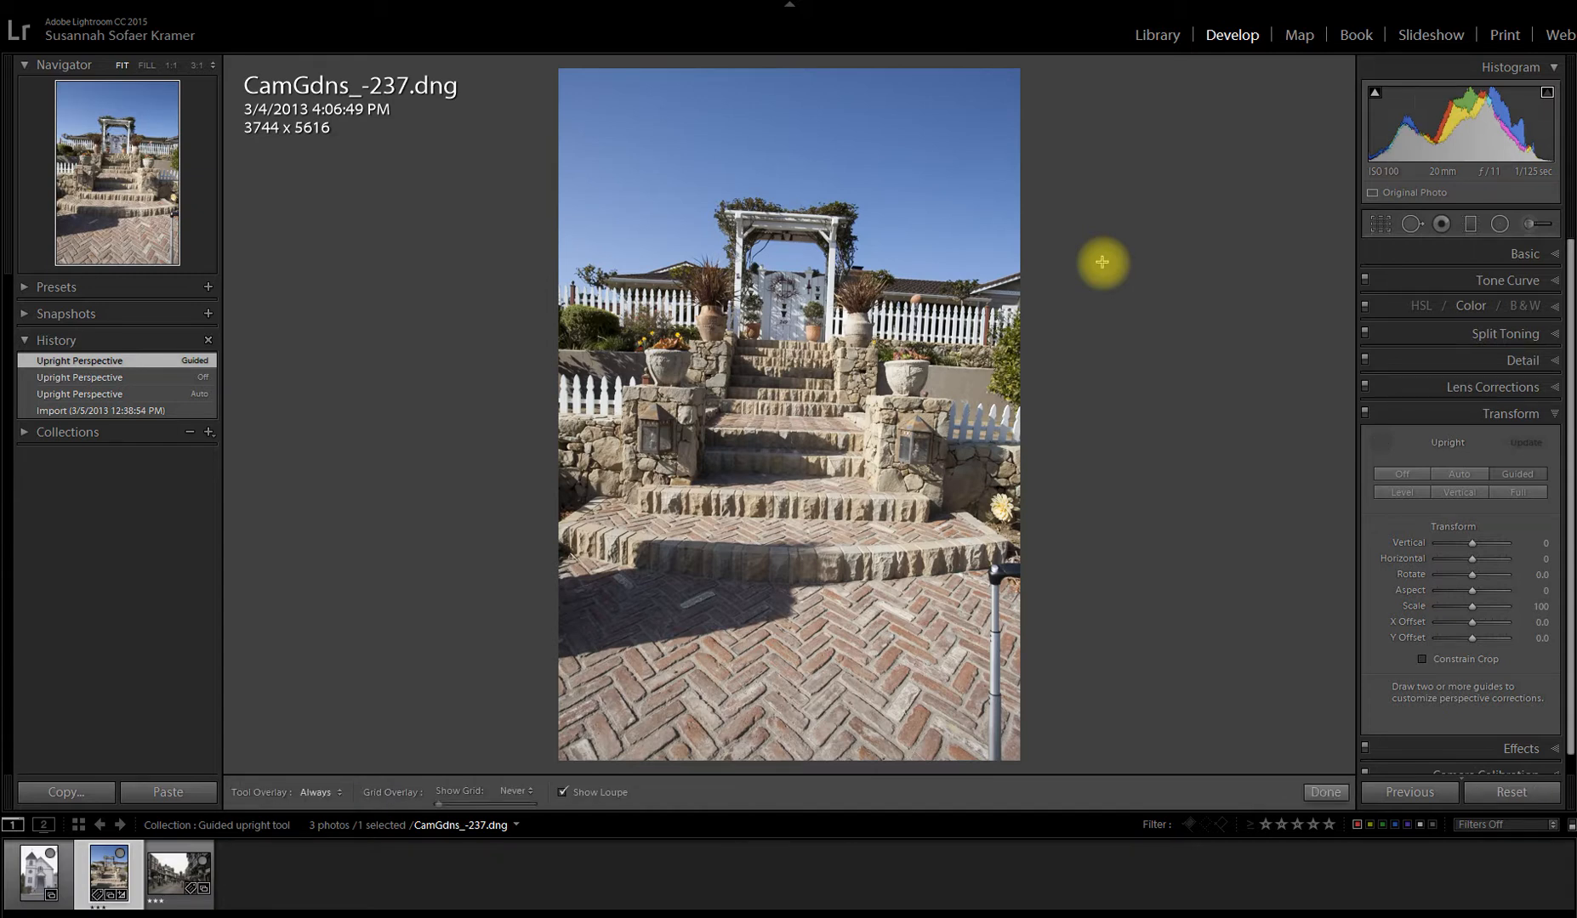
pyautogui.click(1380, 441)
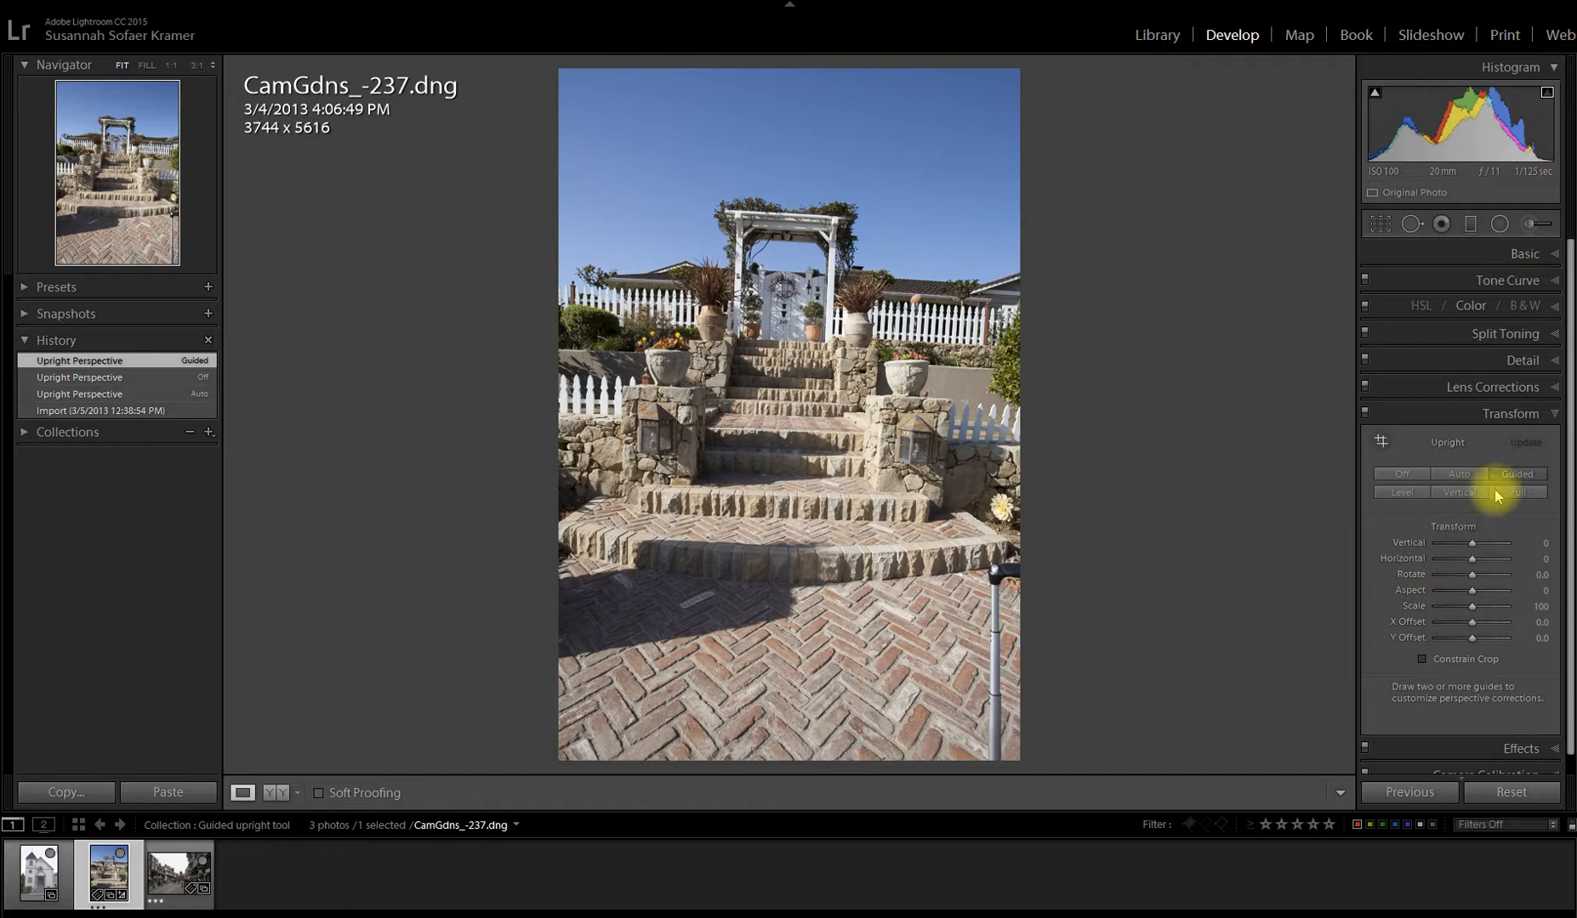
# Step: Enable profile corrections and chromatic aberration removal in the photo's lens corrections
pyautogui.click(1543, 389)
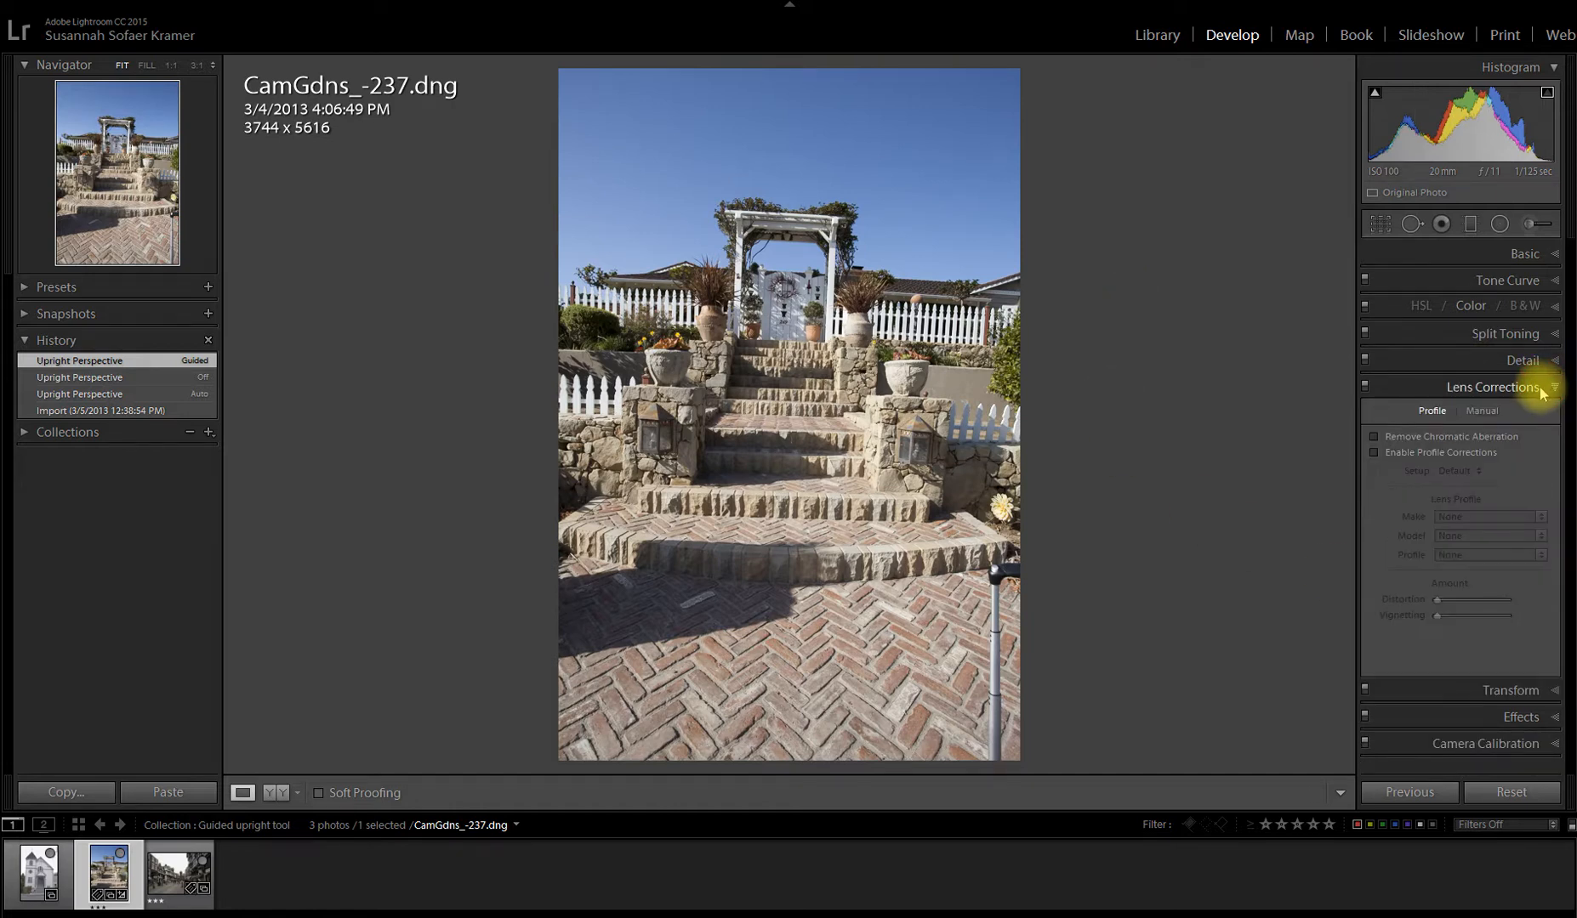
pyautogui.click(1378, 456)
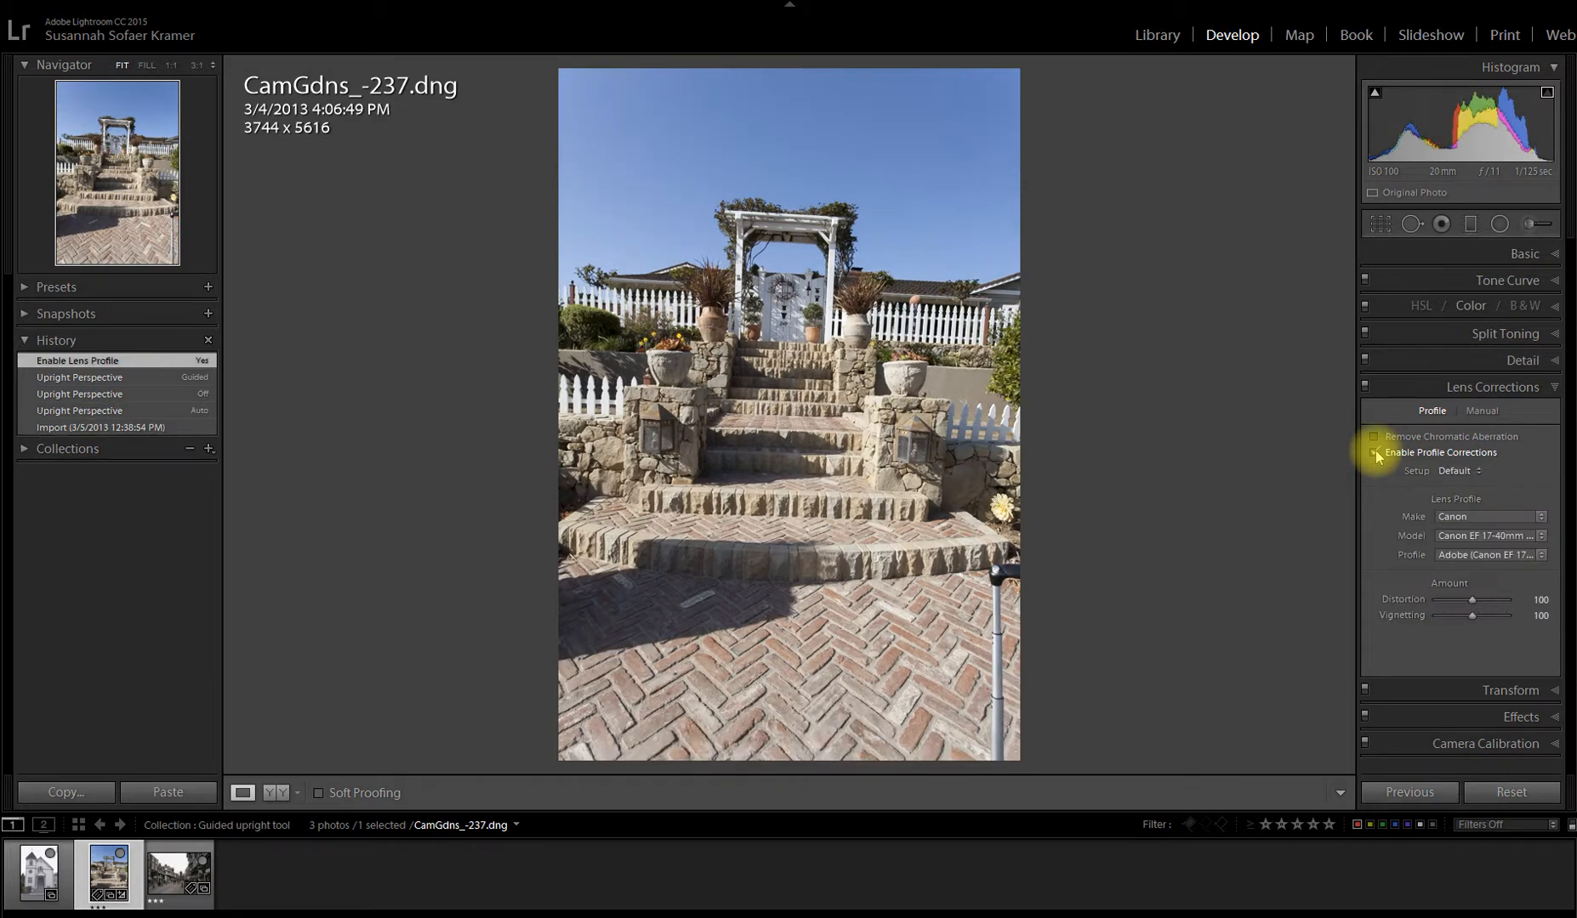
pyautogui.click(1378, 457)
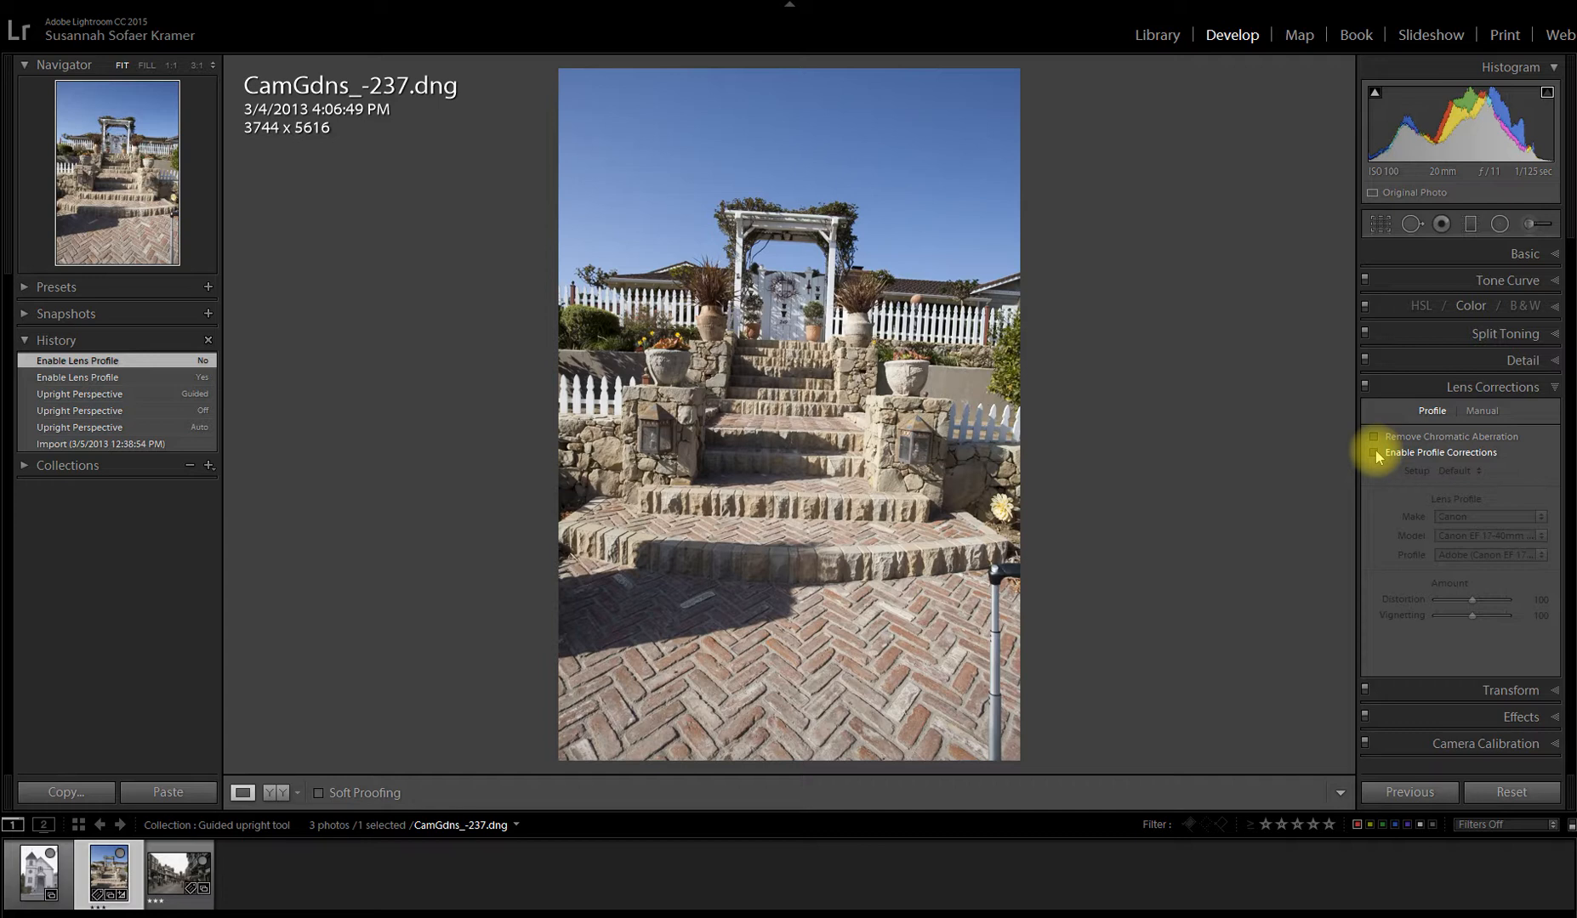
pyautogui.click(1378, 457)
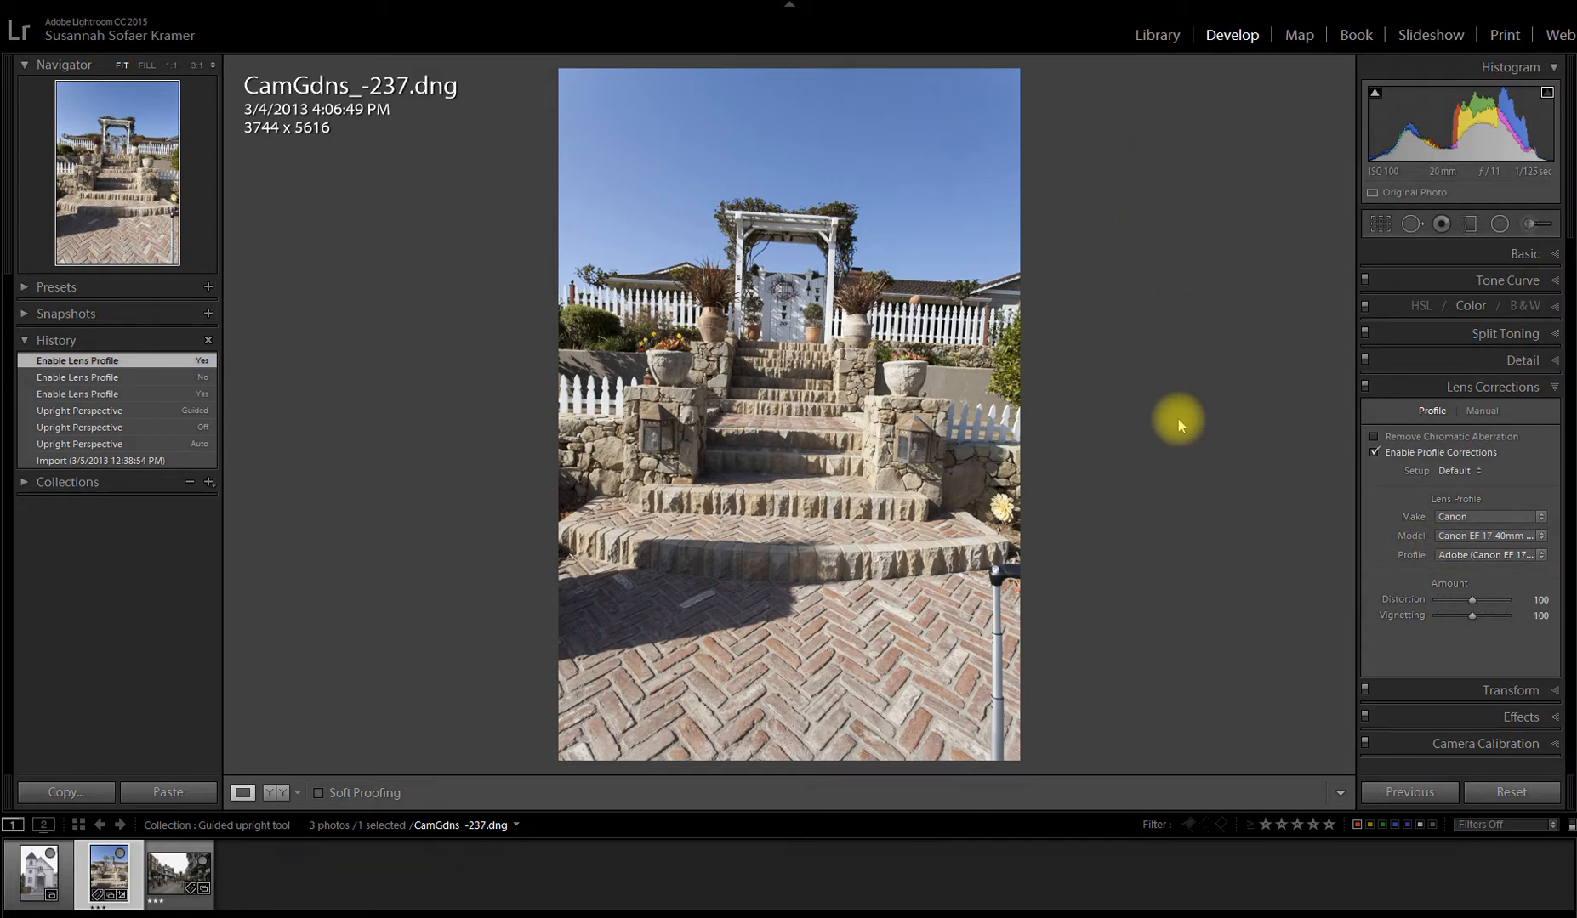
pyautogui.click(1374, 437)
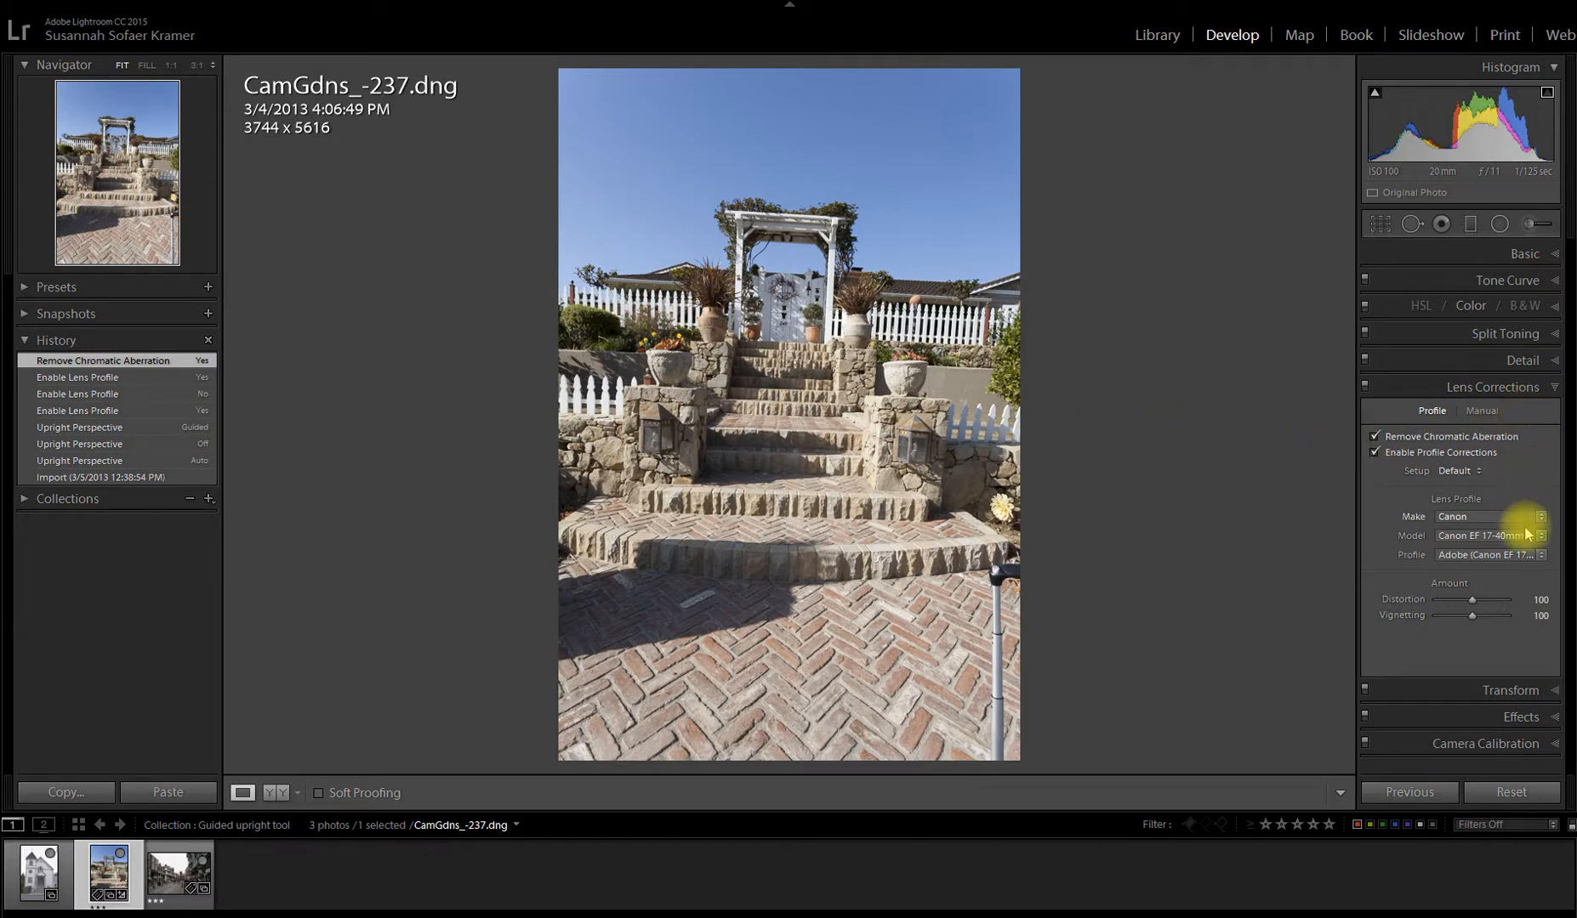
# Step: Try the Auto Upright correction on the photo, and turn Upright off again
pyautogui.click(1524, 691)
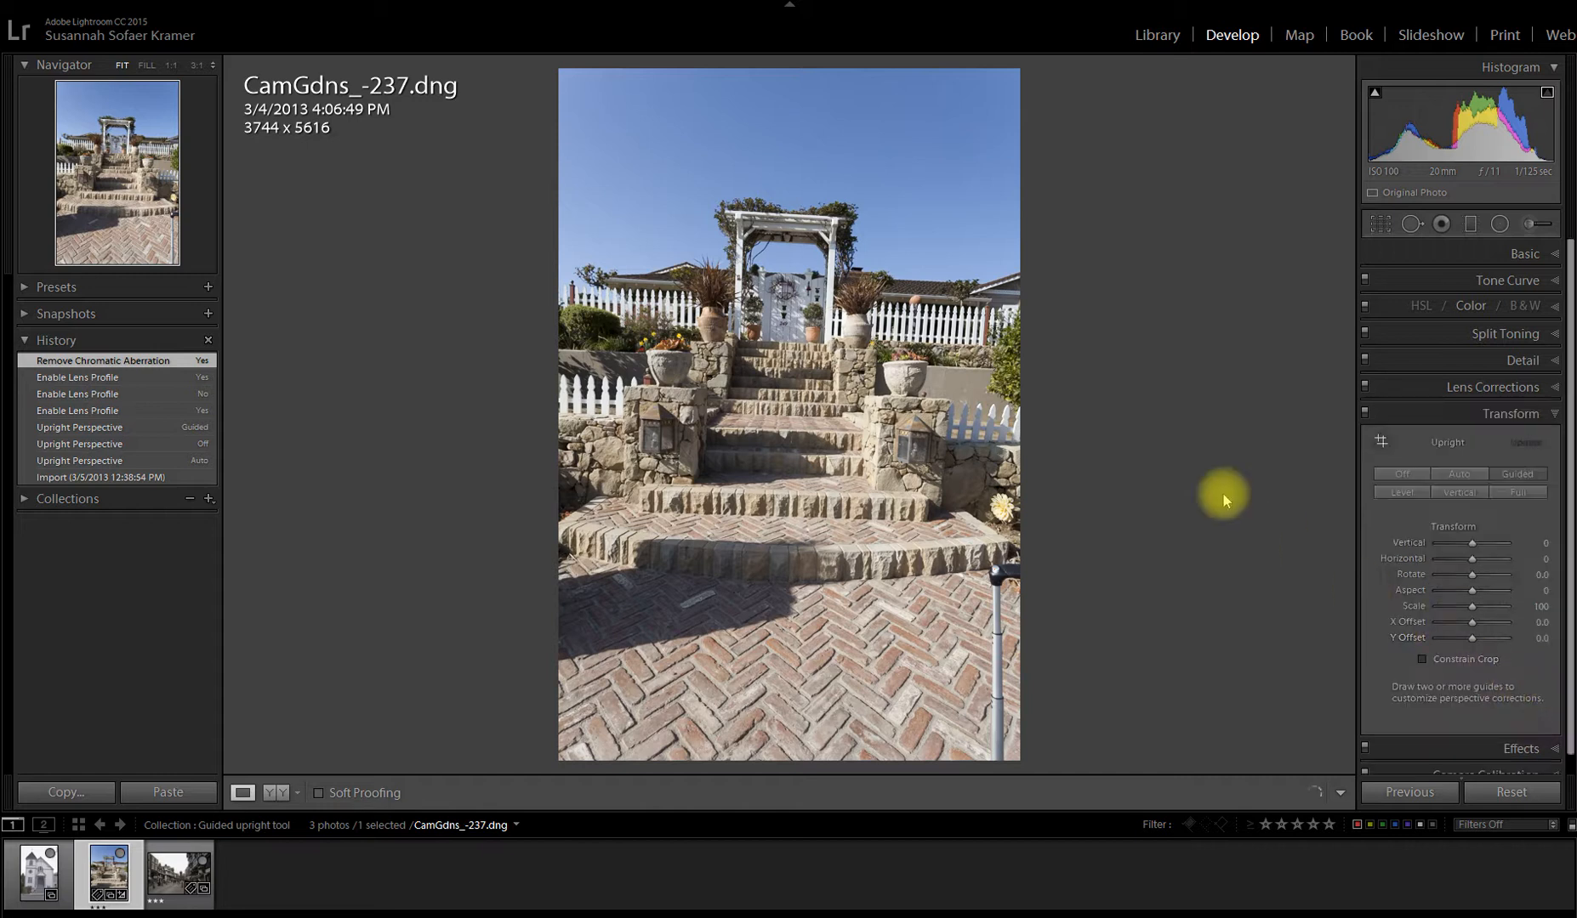
pyautogui.click(1463, 476)
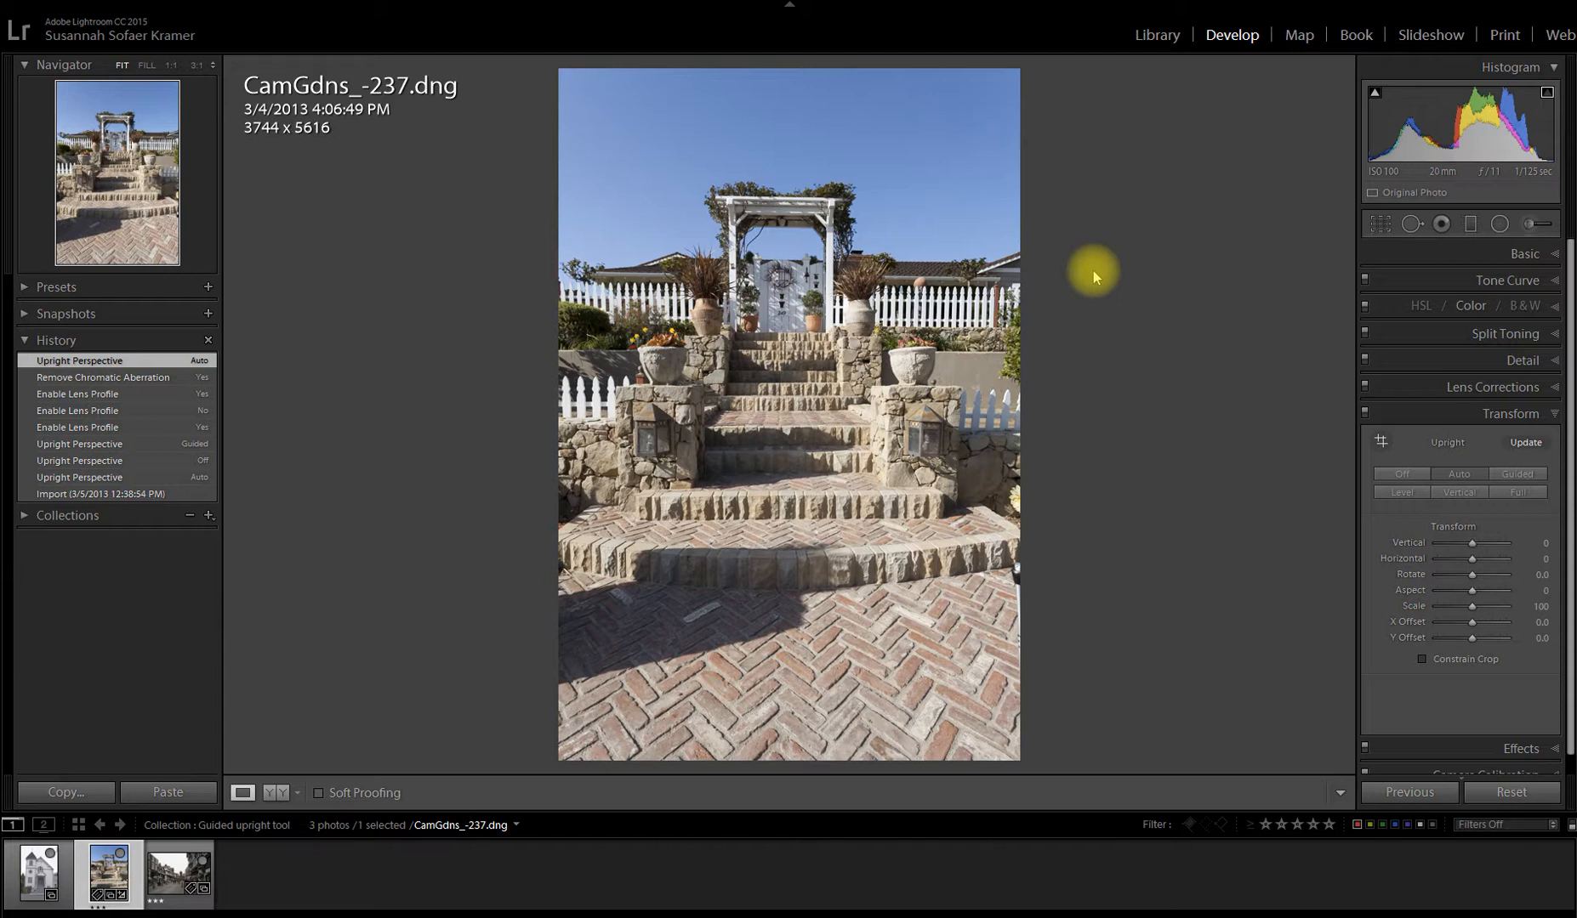
pyautogui.click(1404, 476)
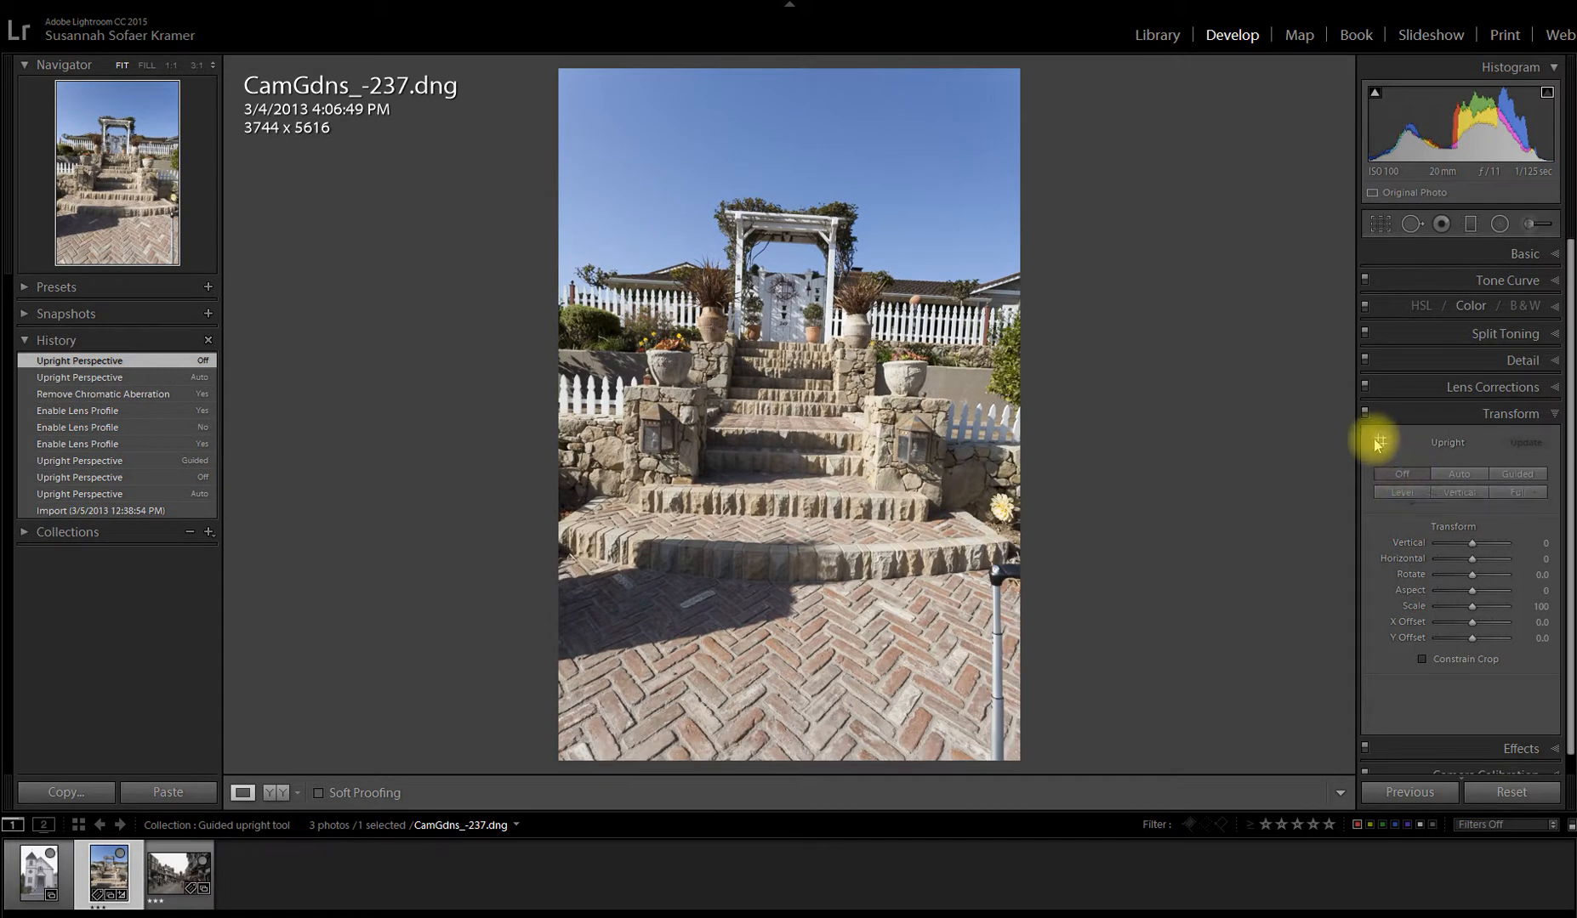
# Step: Activate the Guided Upright tool and draw a vertical guide along the arbor's left post
pyautogui.click(1380, 441)
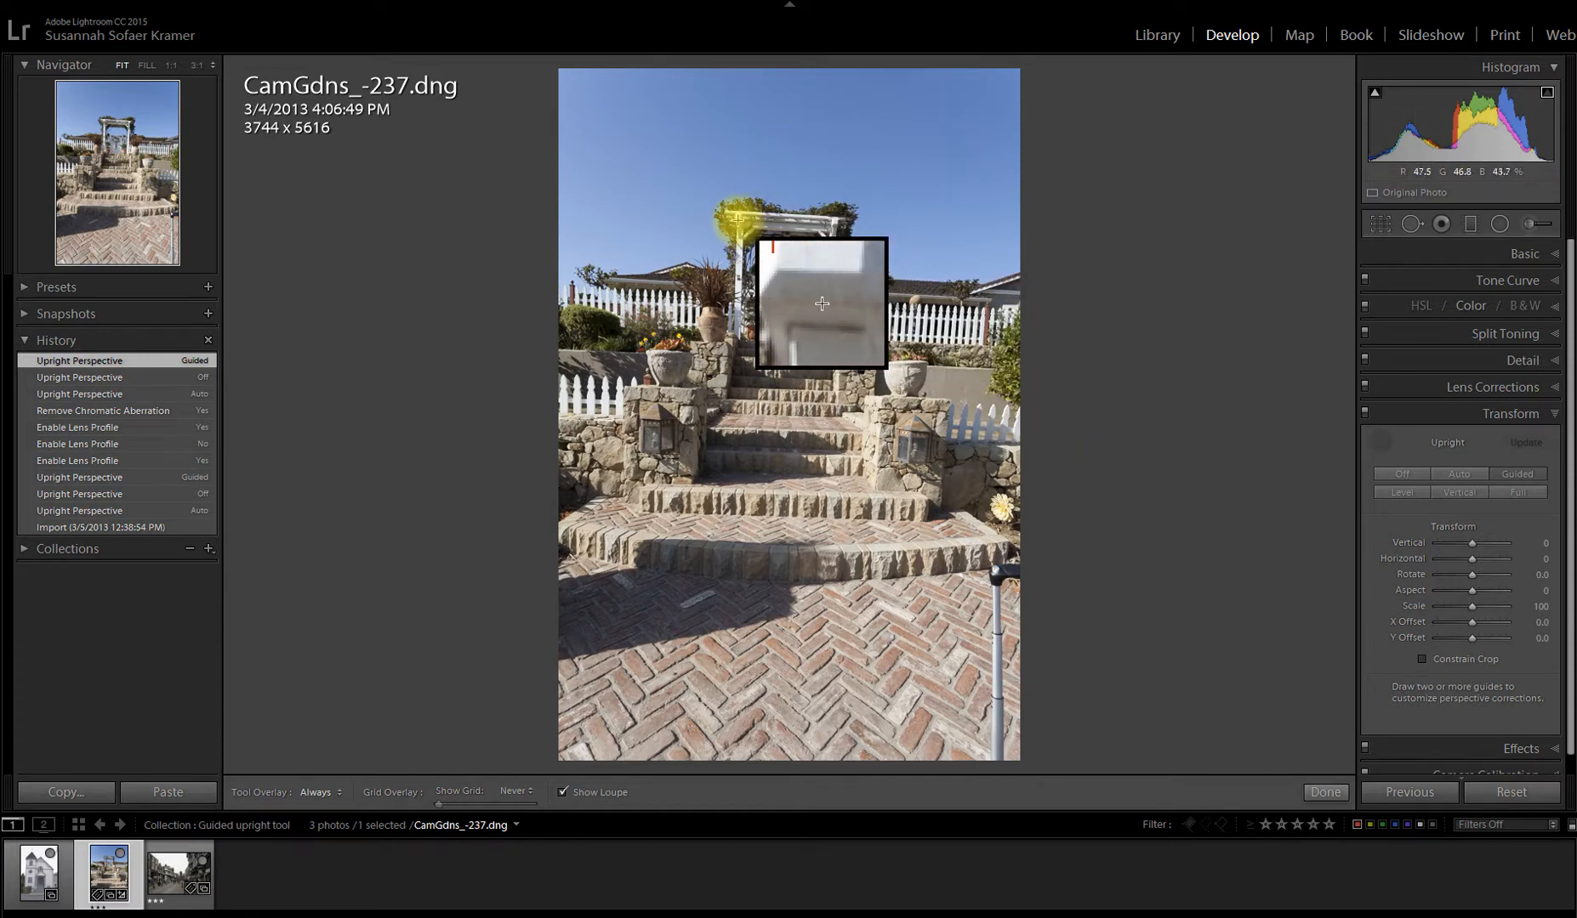
pyautogui.moveTo(736, 221); pyautogui.dragTo(736, 307)
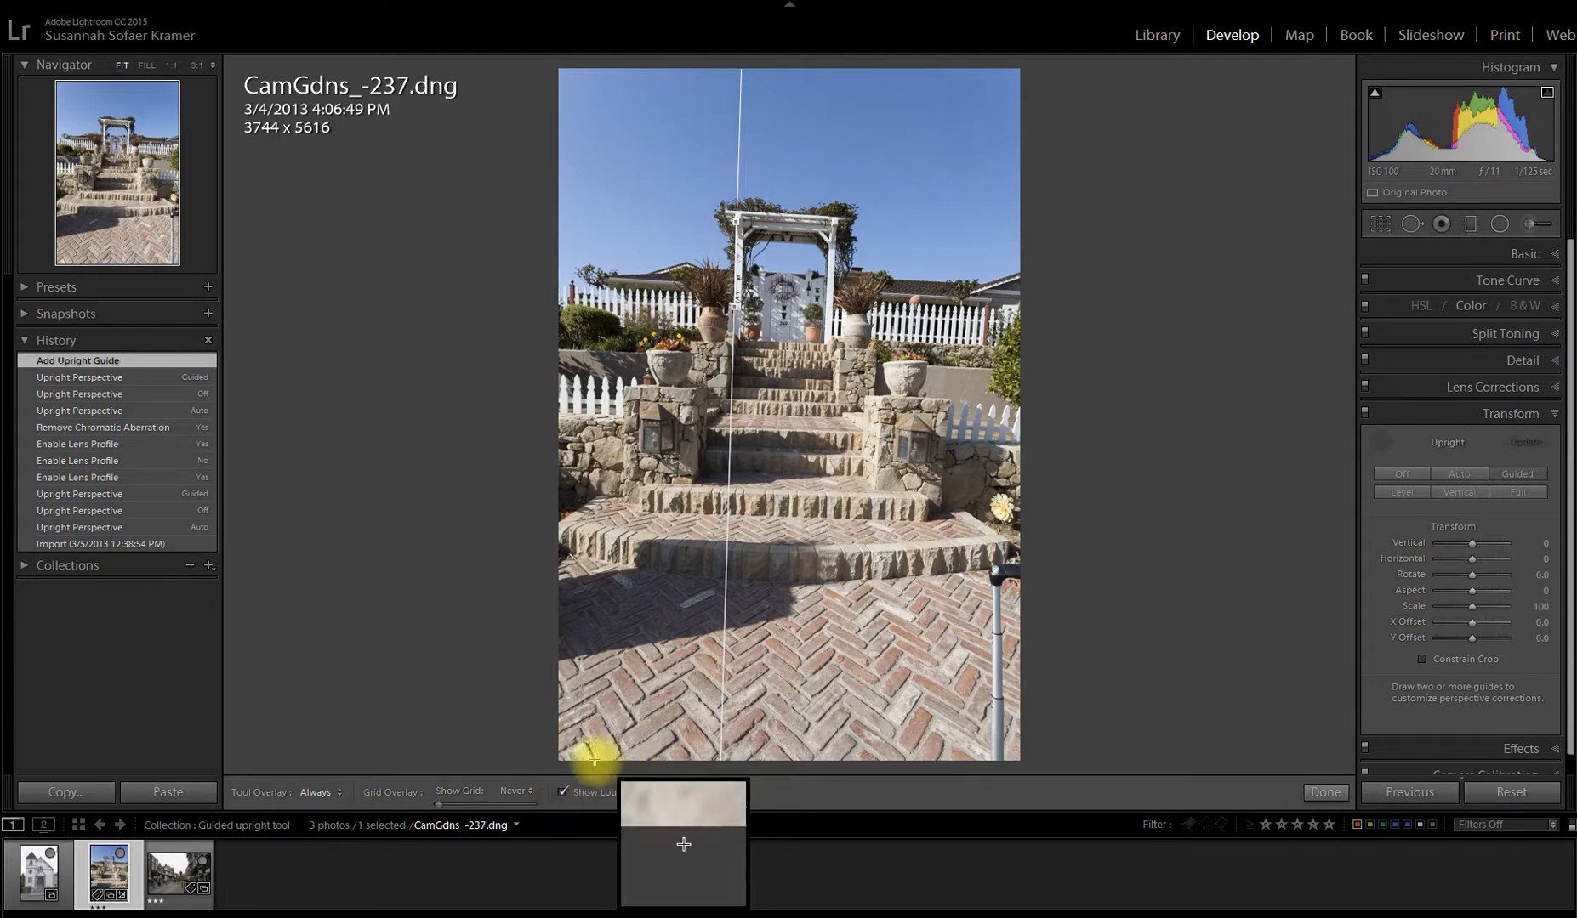
# Step: Toggle the loupe off and on, and try the grid overlay set to Always before returning it to Never
pyautogui.click(562, 792)
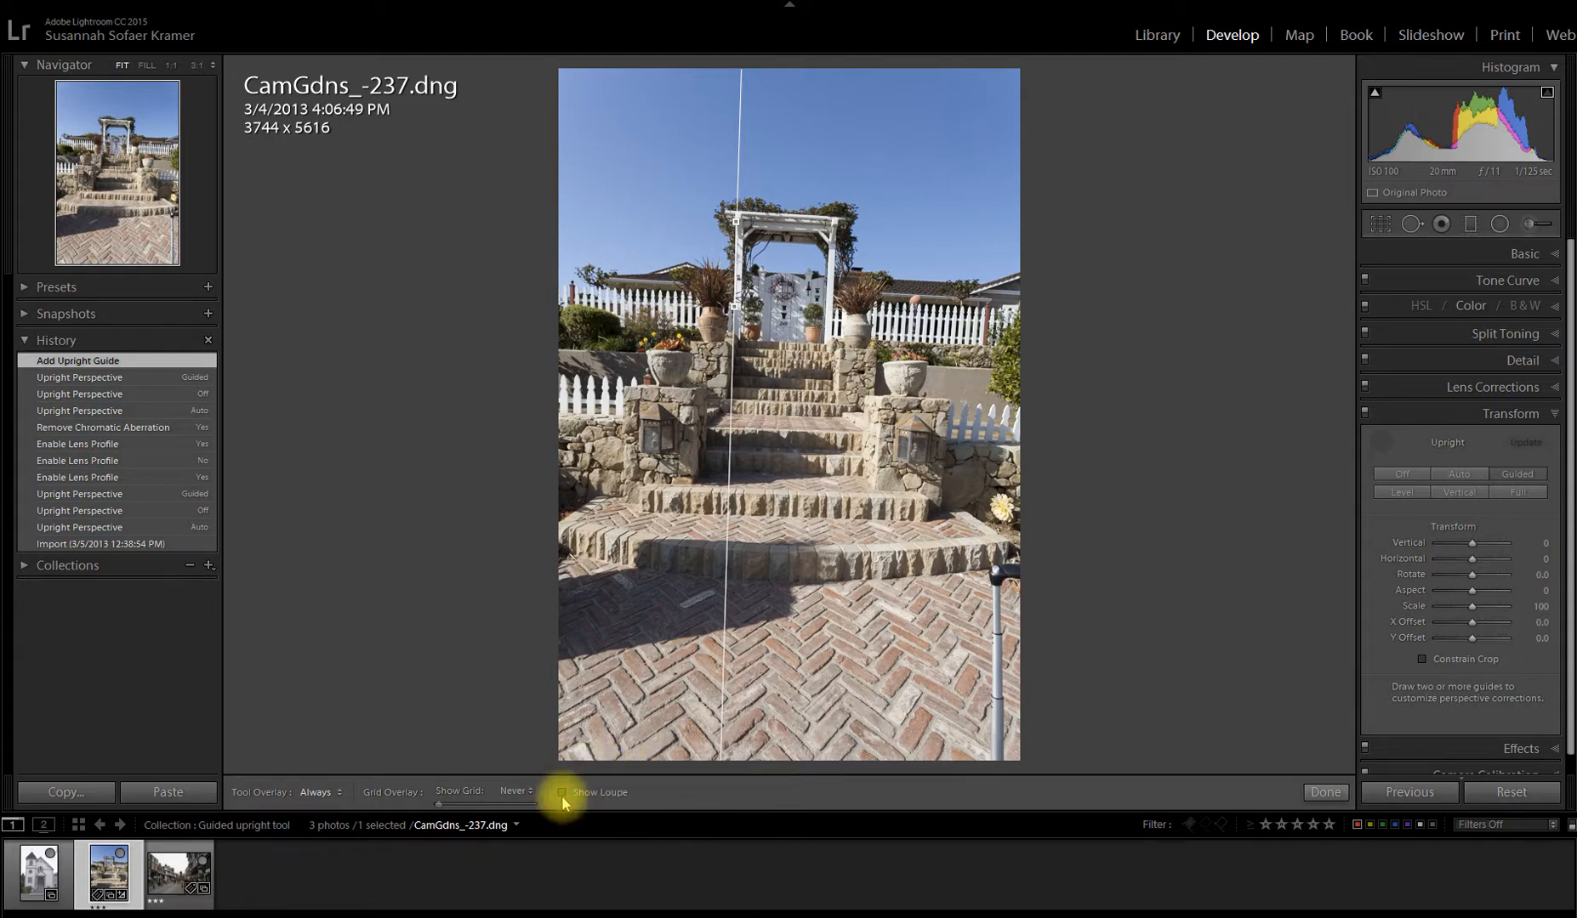
pyautogui.click(562, 795)
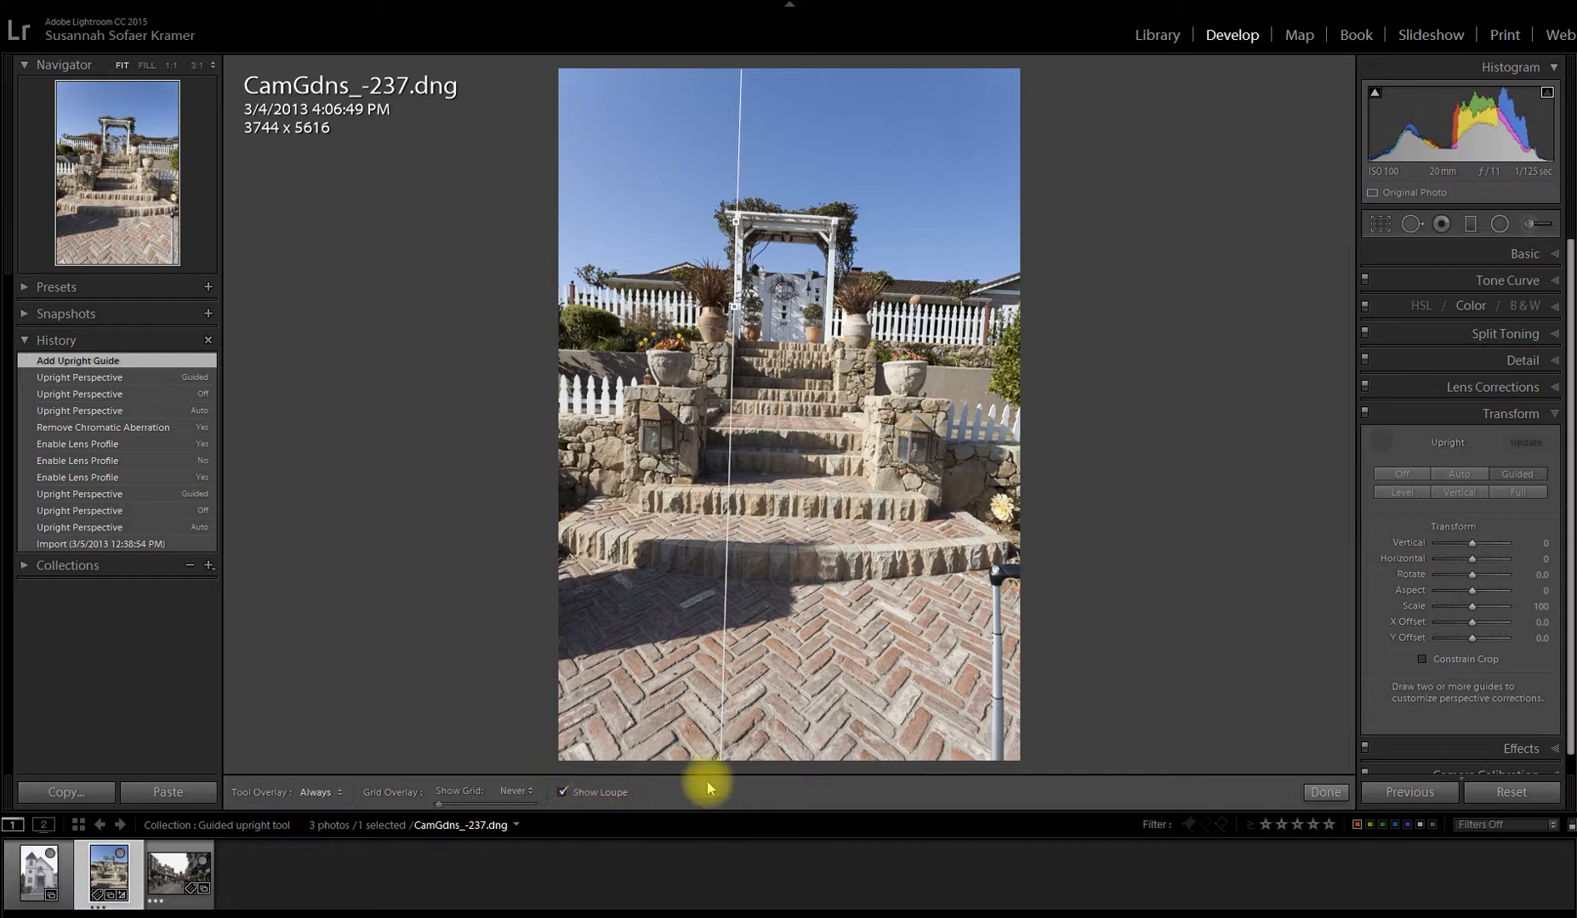
pyautogui.click(520, 791)
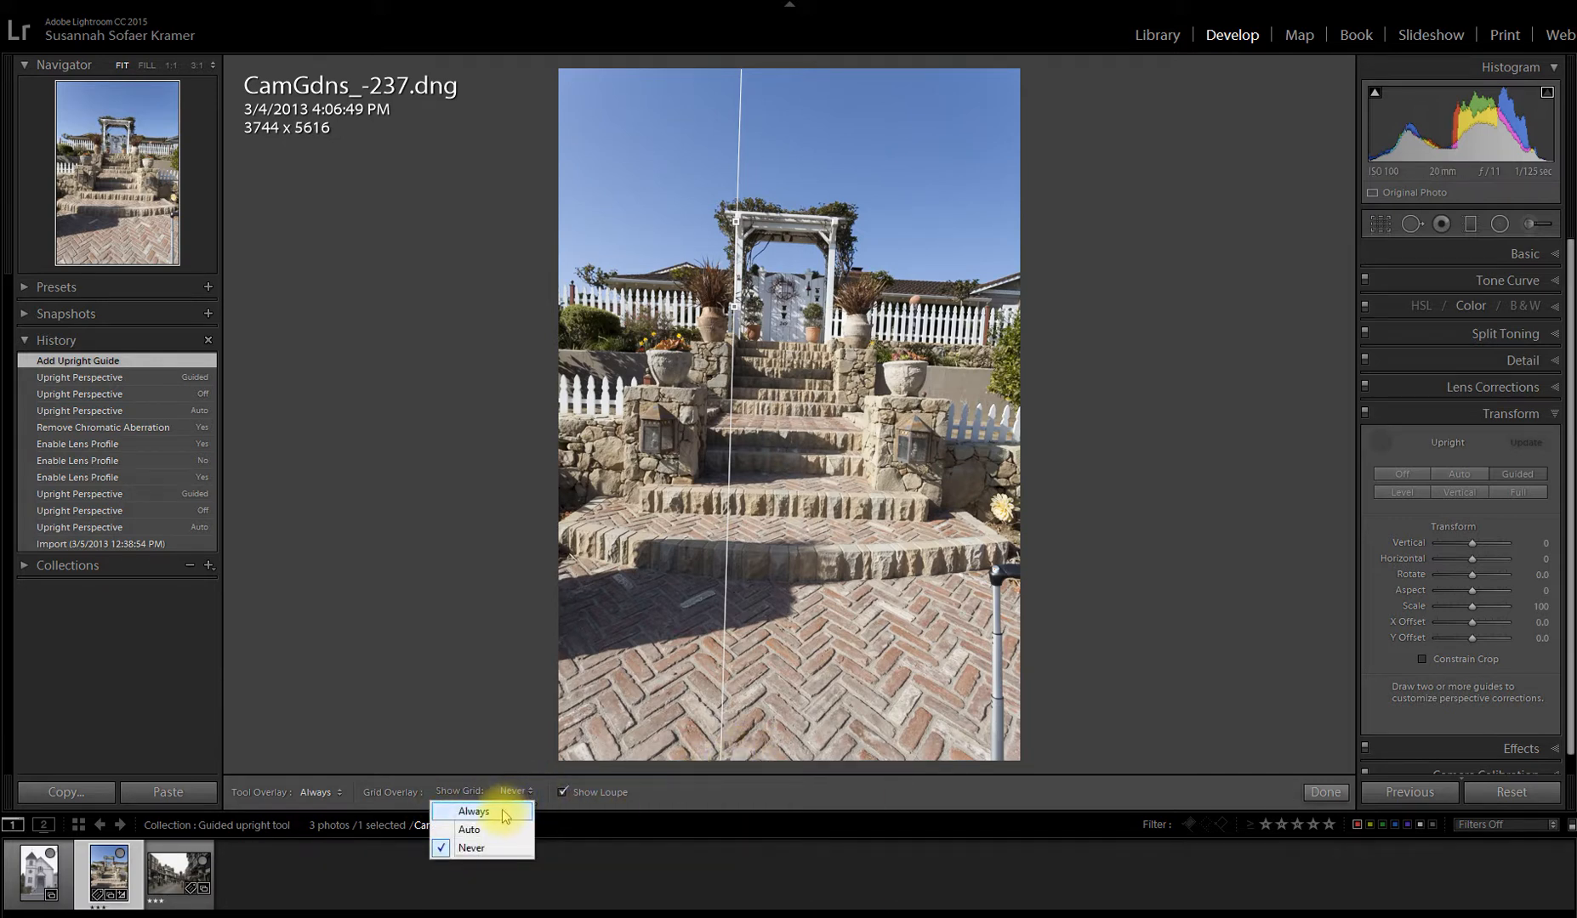
pyautogui.click(505, 815)
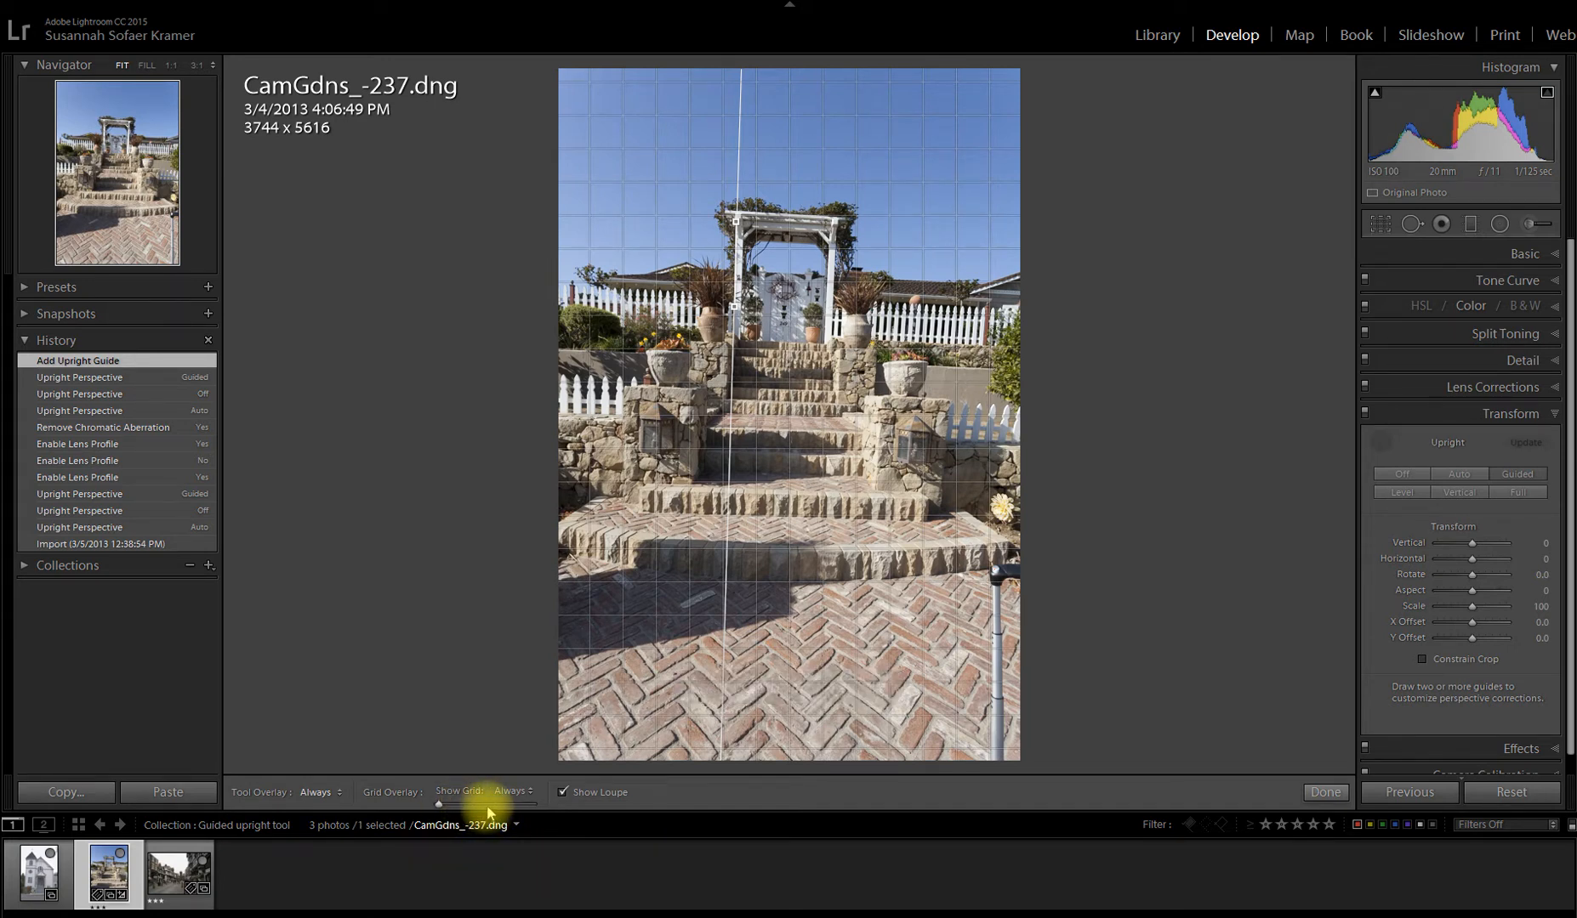
pyautogui.click(527, 794)
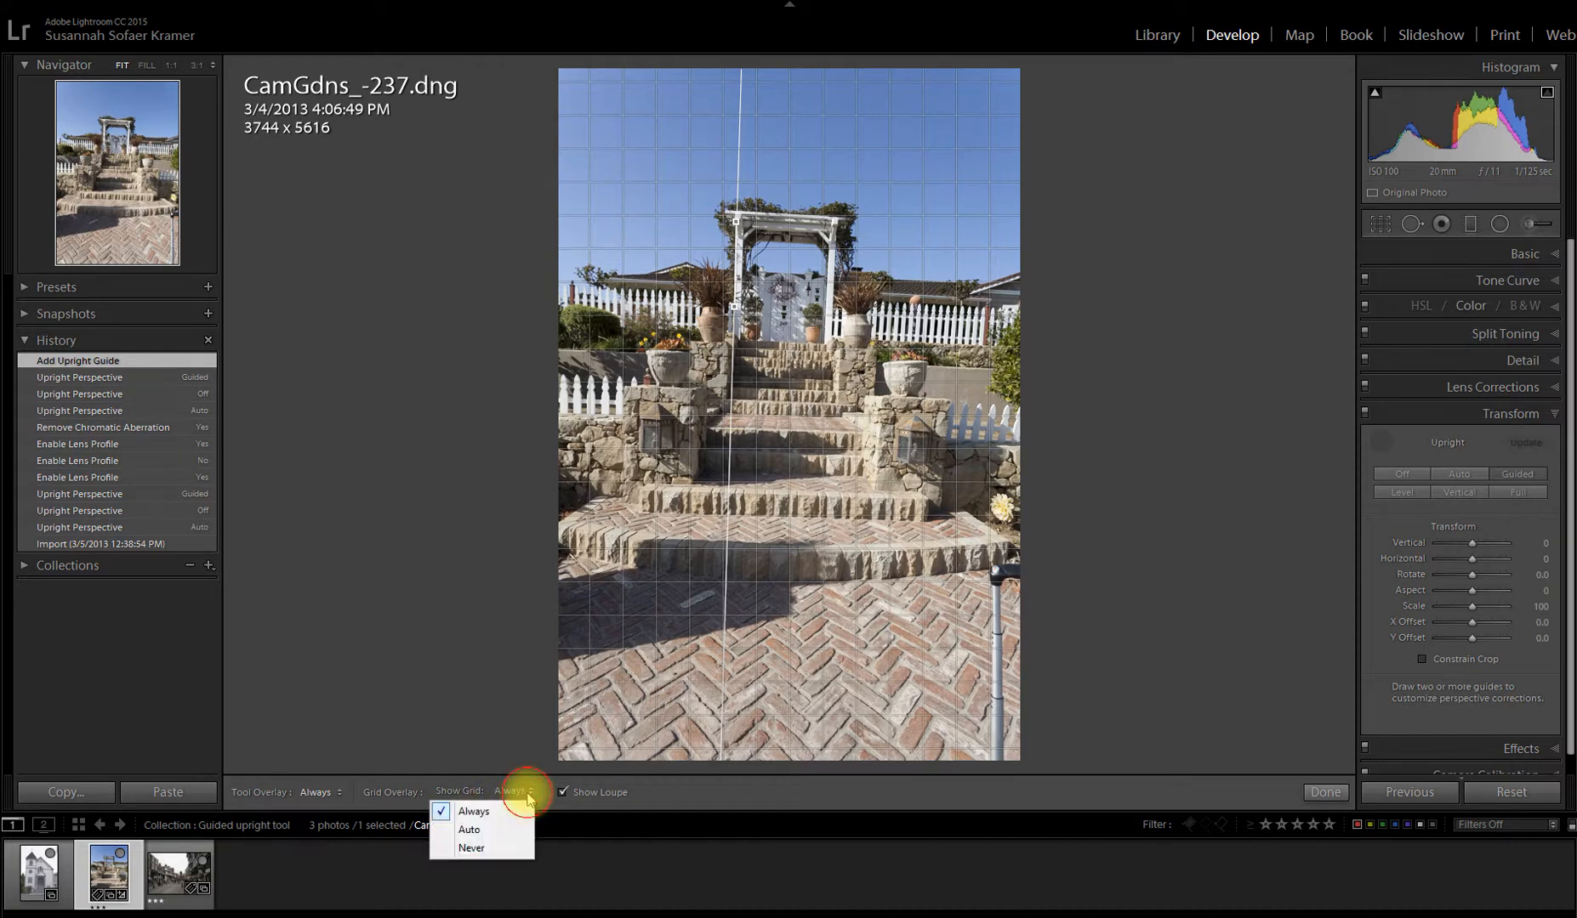
pyautogui.click(470, 846)
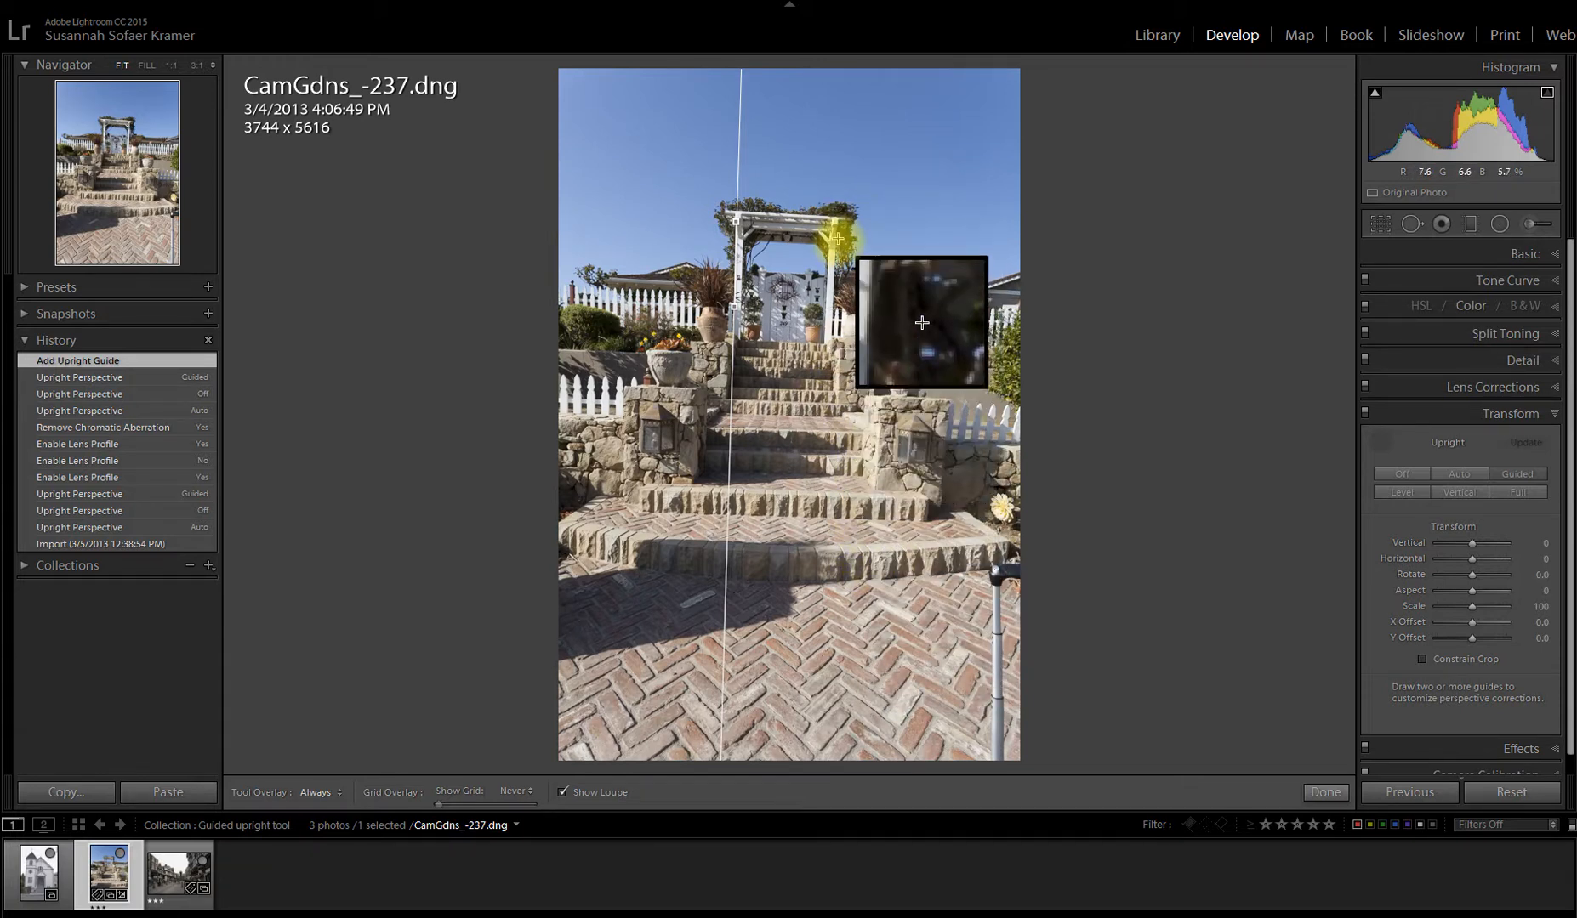
# Step: Add a vertical guide on the arbor's right post and horizontal guides along its top beam and a lower step edge, and finish the guided correction
pyautogui.moveTo(834, 237); pyautogui.dragTo(834, 276)
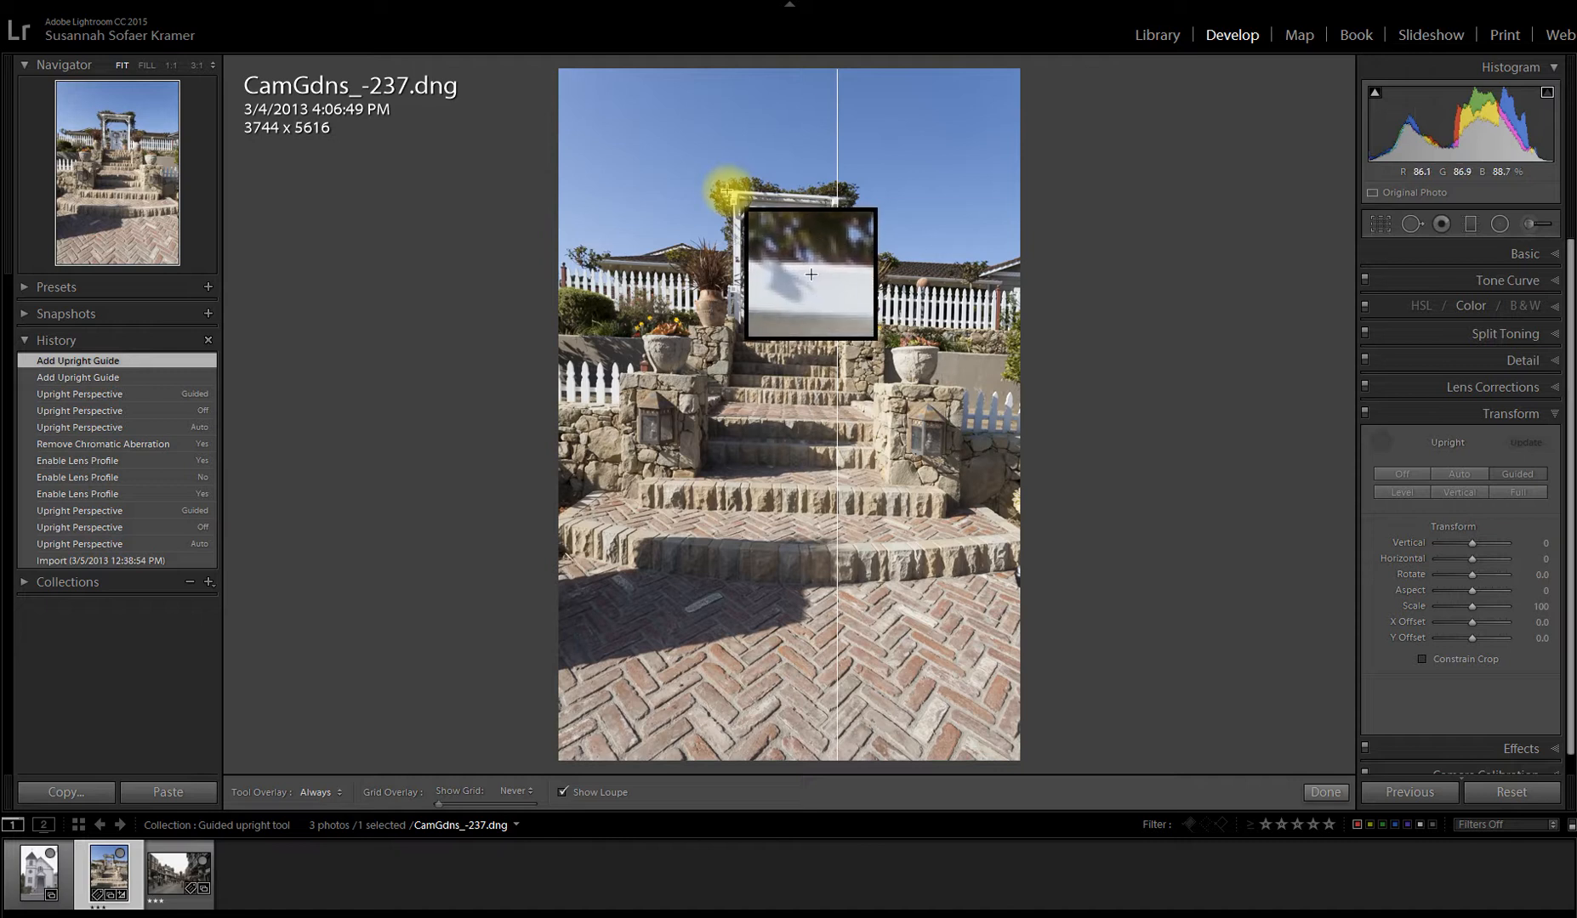
pyautogui.moveTo(725, 190); pyautogui.dragTo(828, 195)
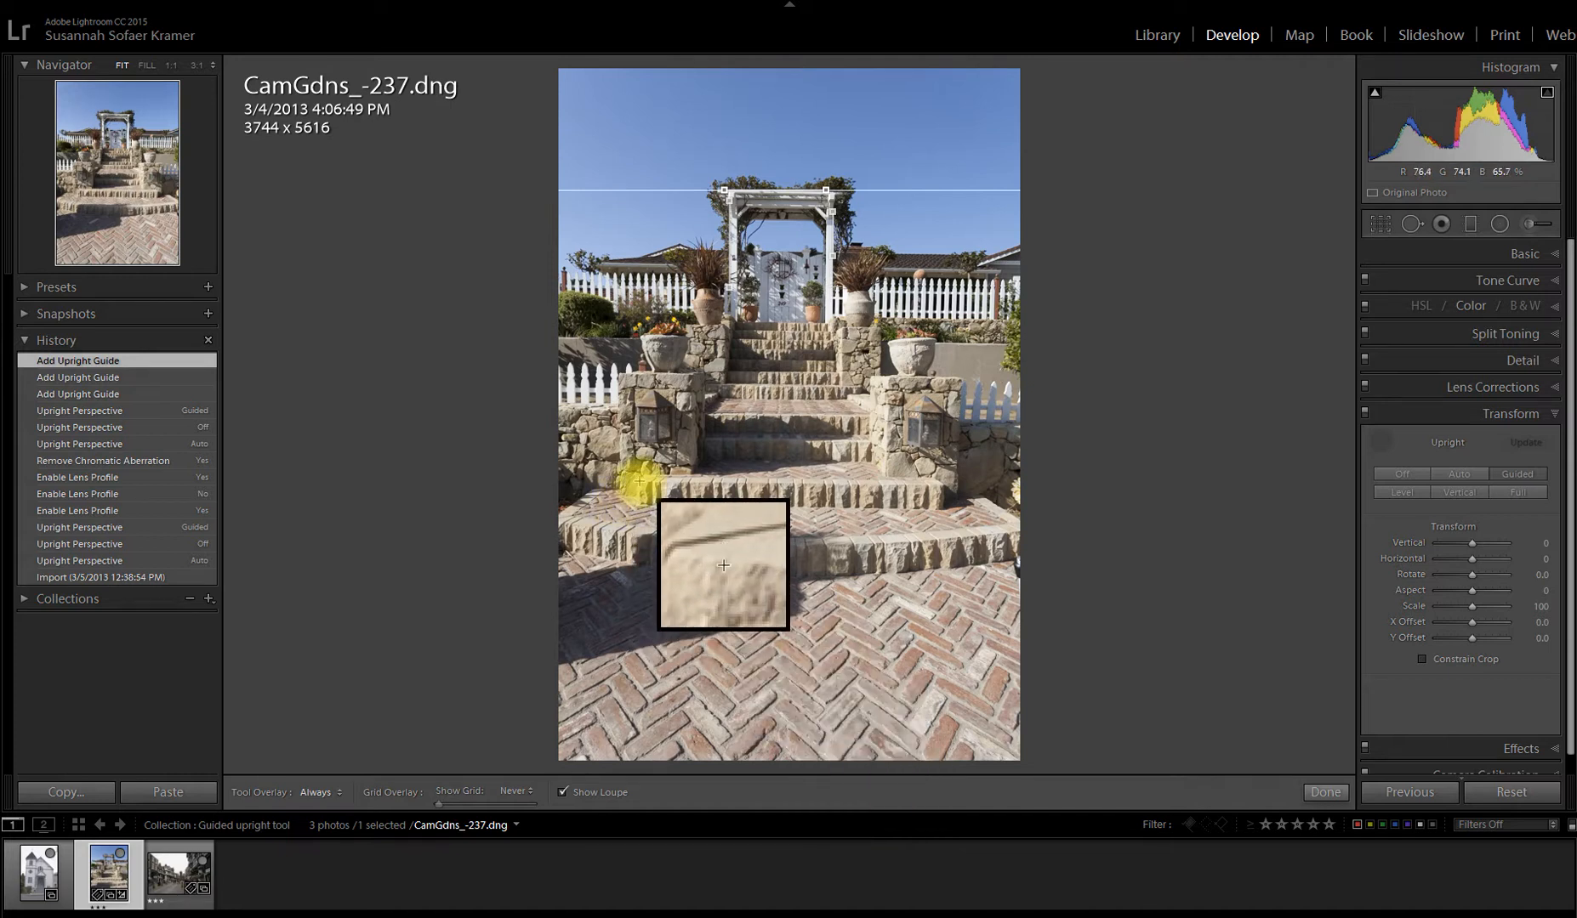
pyautogui.moveTo(640, 482); pyautogui.dragTo(937, 486)
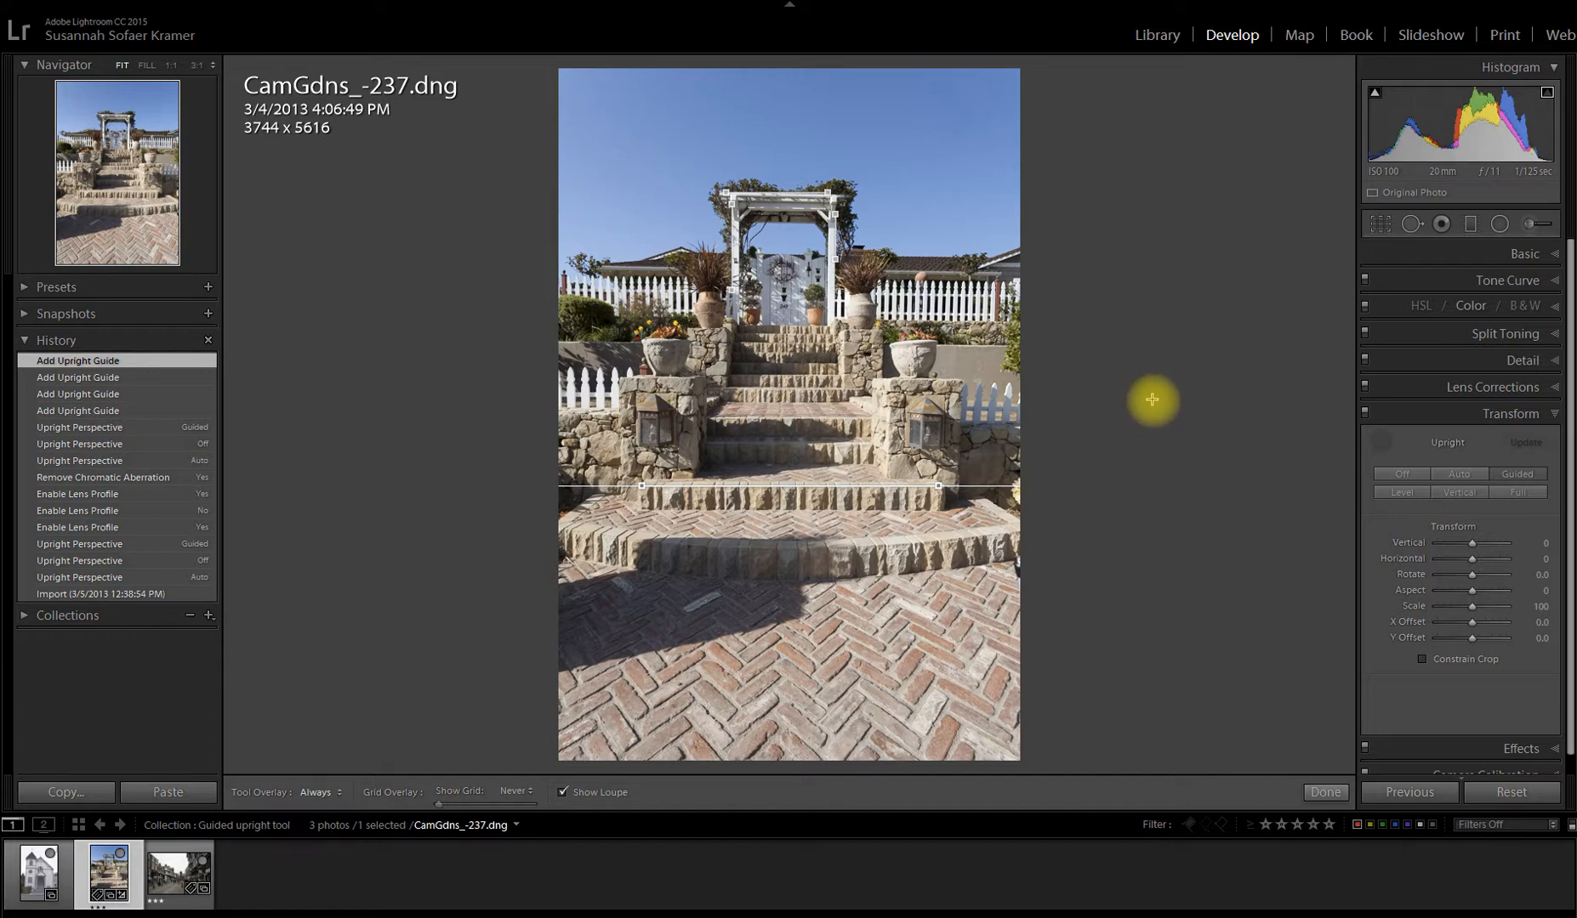
pyautogui.click(1324, 792)
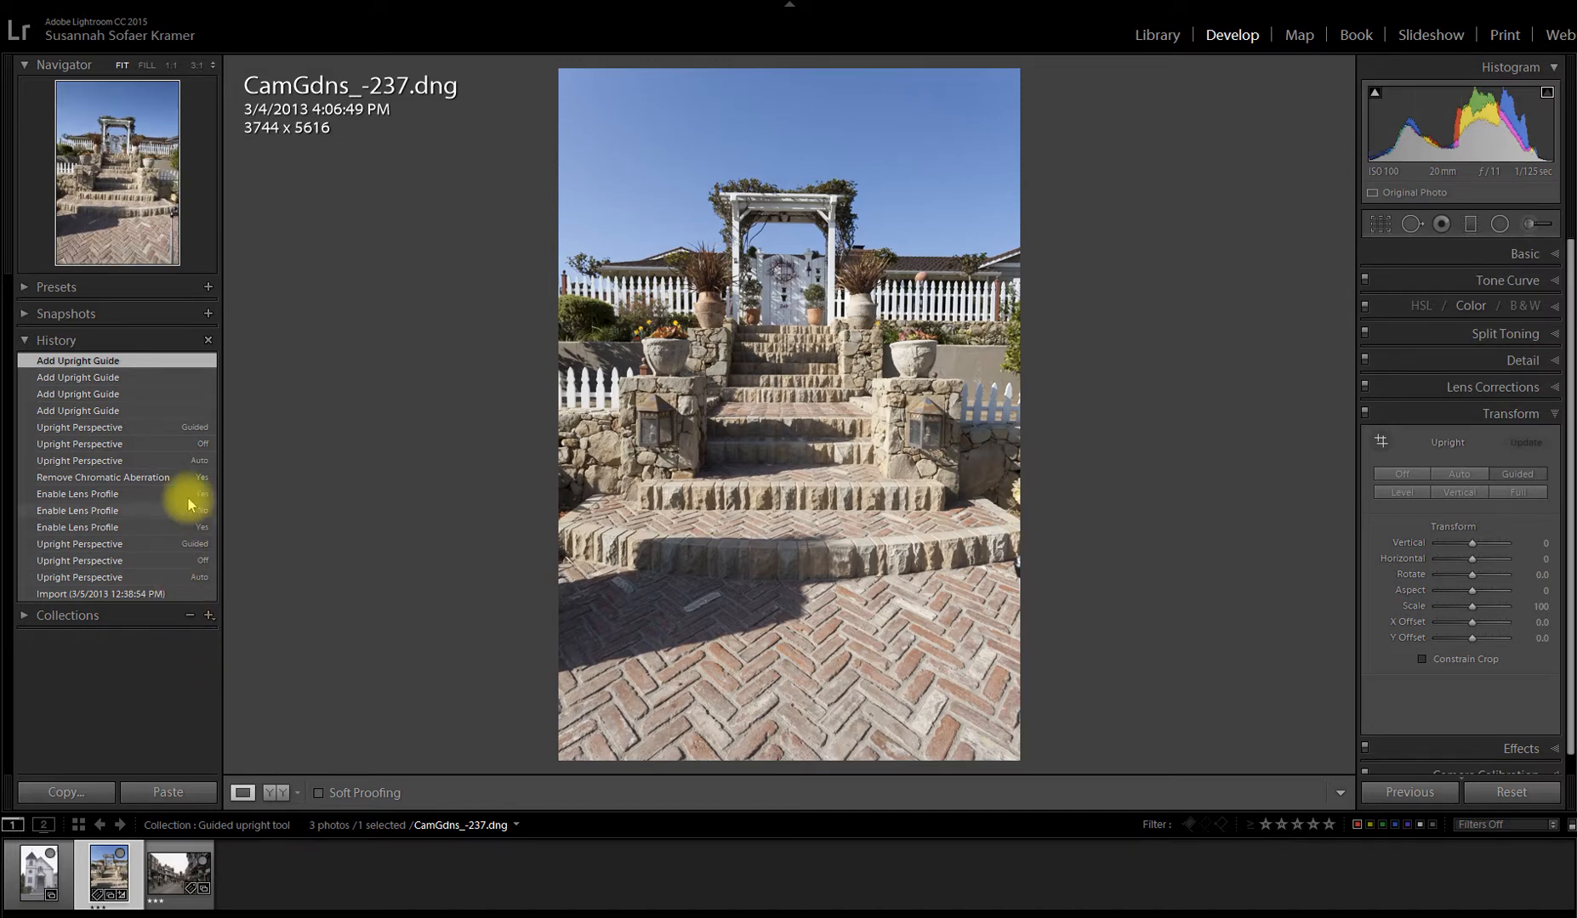
# Step: Compare the Auto Upright state with the final guided state through the edit history
pyautogui.click(133, 463)
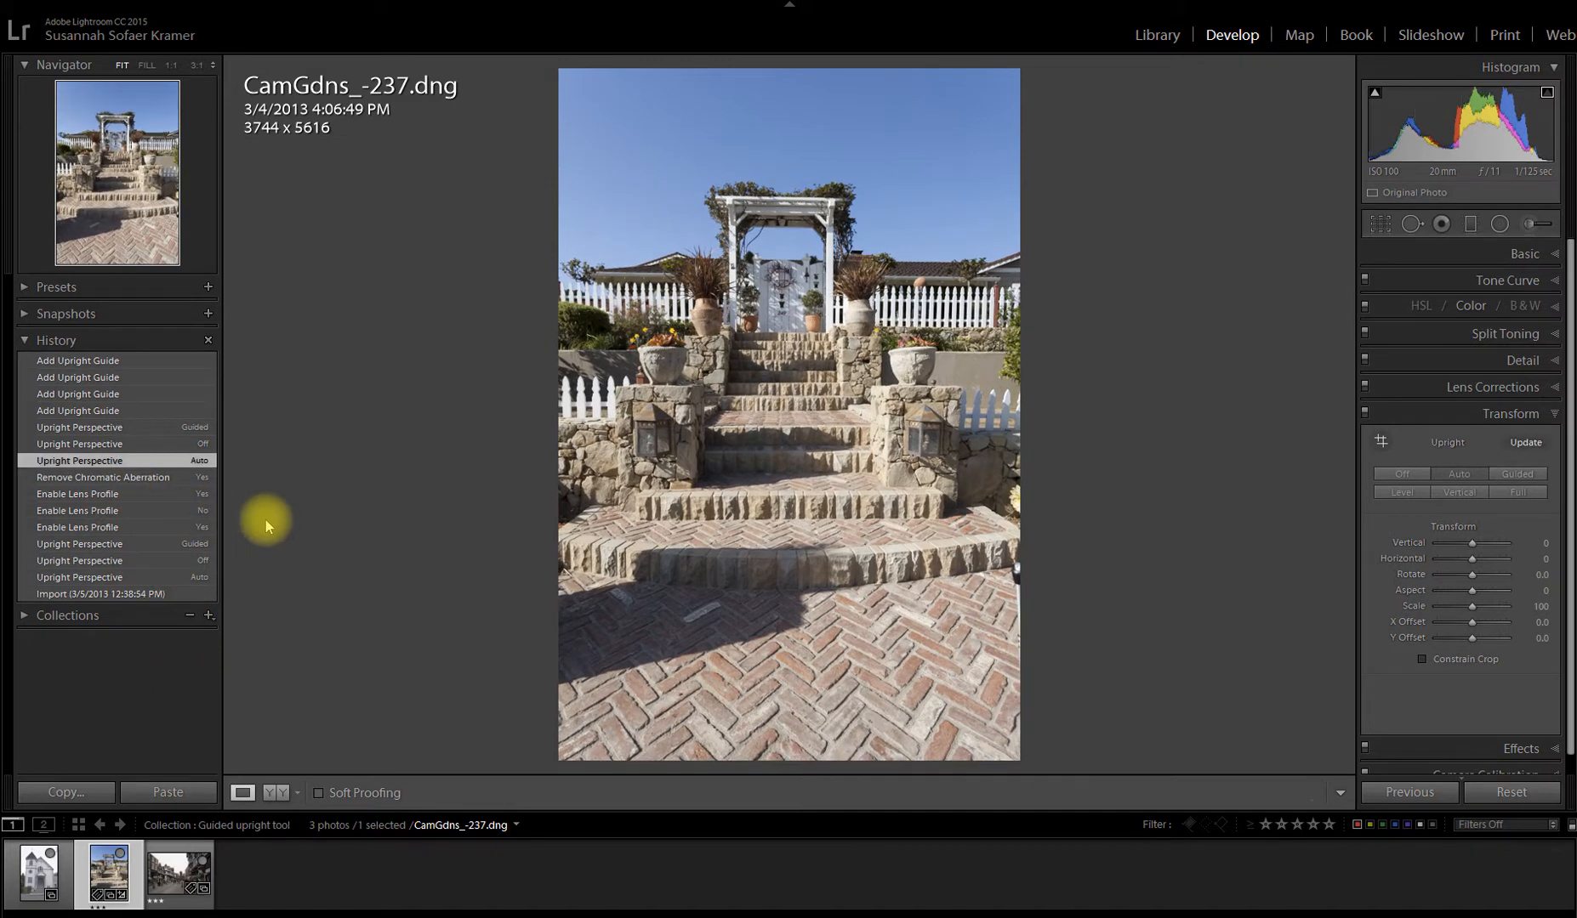
pyautogui.click(85, 361)
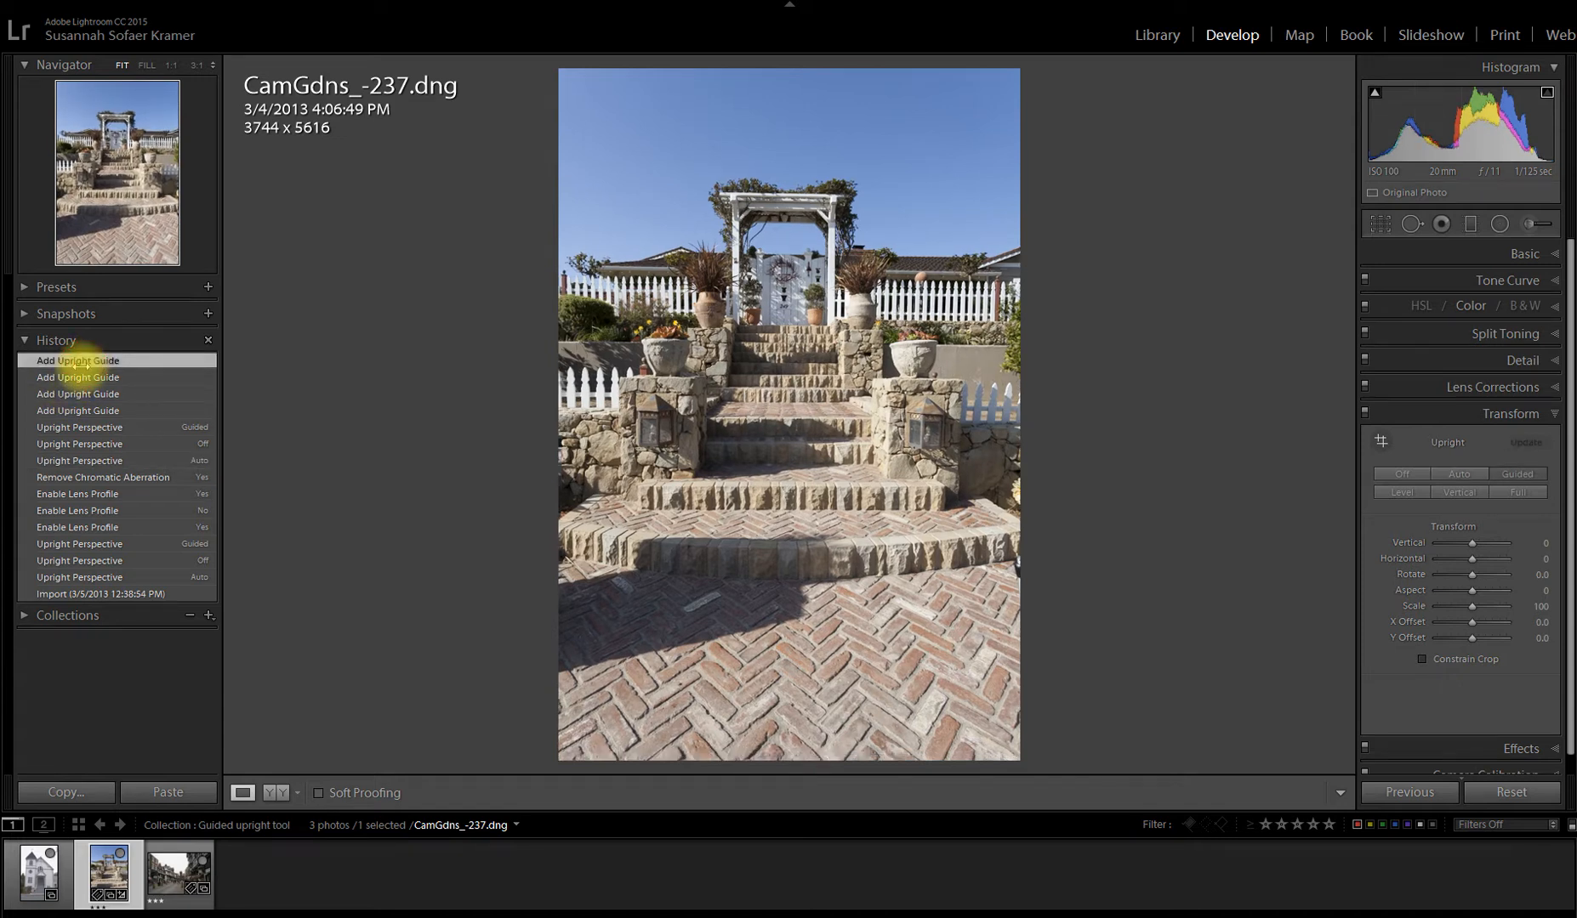
# Step: Crop excess sky from the top and brick paving from the bottom, leaving the photo at 3744 x 3778
pyautogui.click(1379, 224)
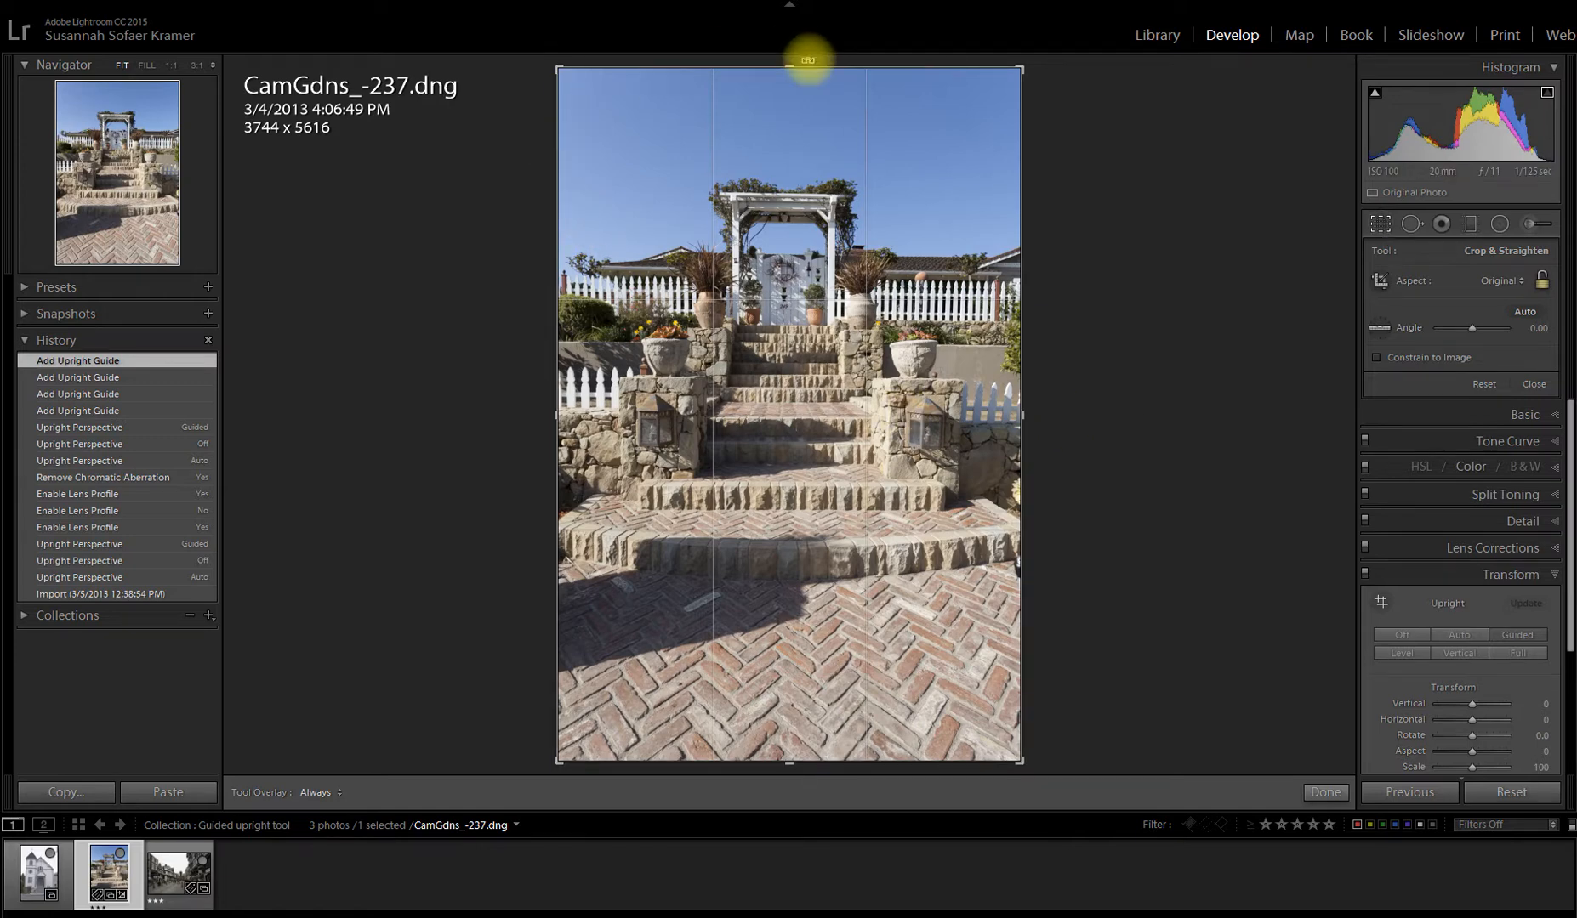
pyautogui.moveTo(785, 75); pyautogui.dragTo(783, 144)
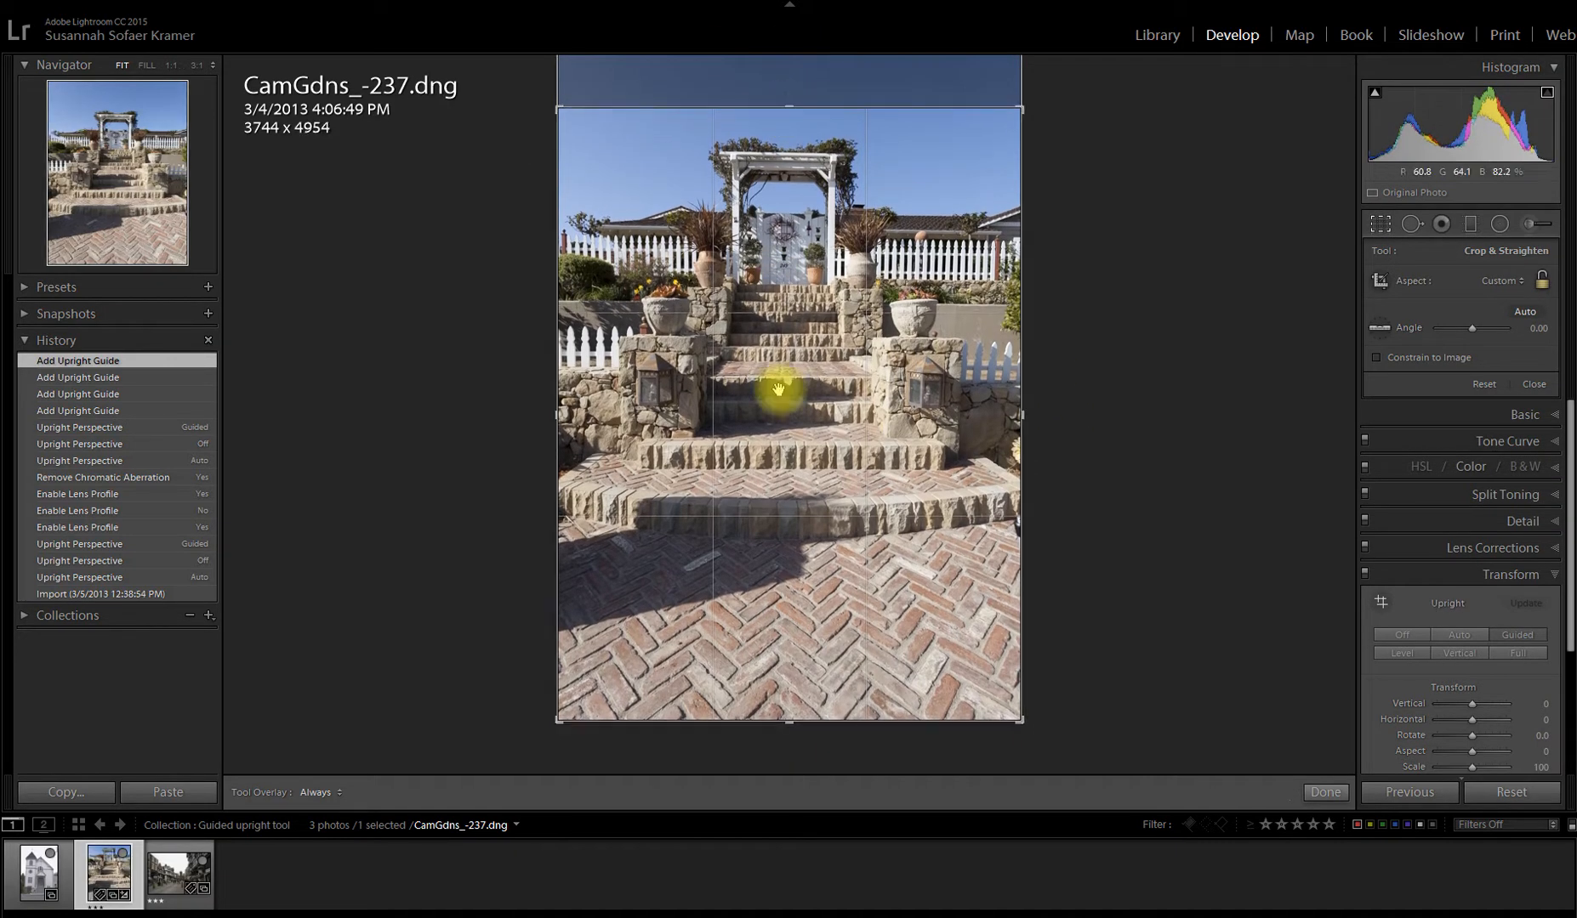
pyautogui.moveTo(792, 724); pyautogui.dragTo(801, 650)
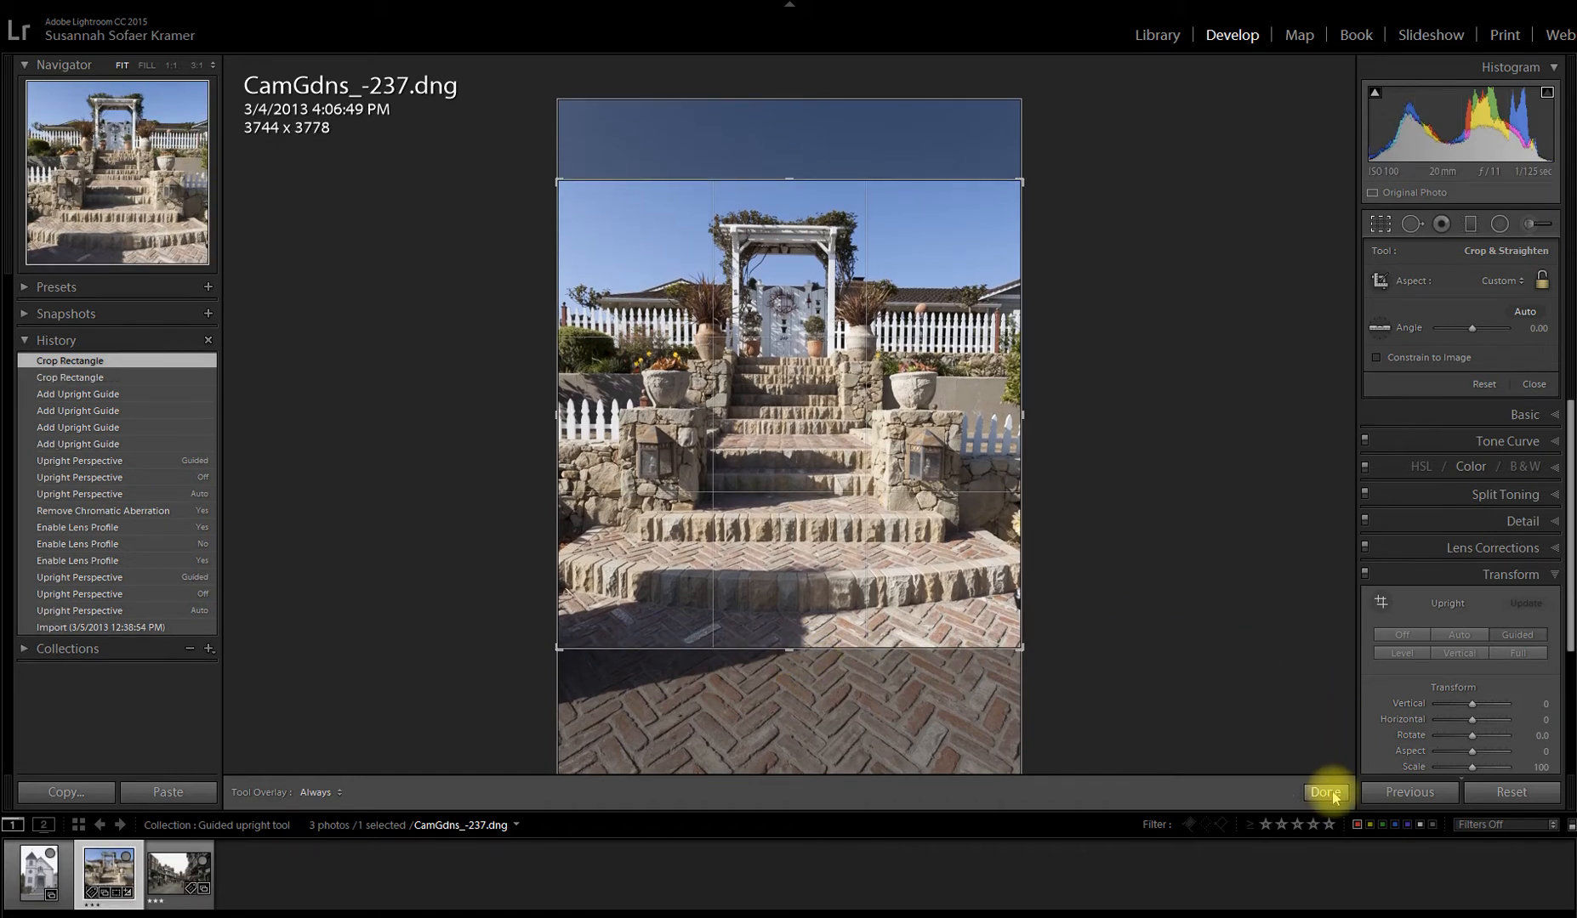
pyautogui.click(1324, 793)
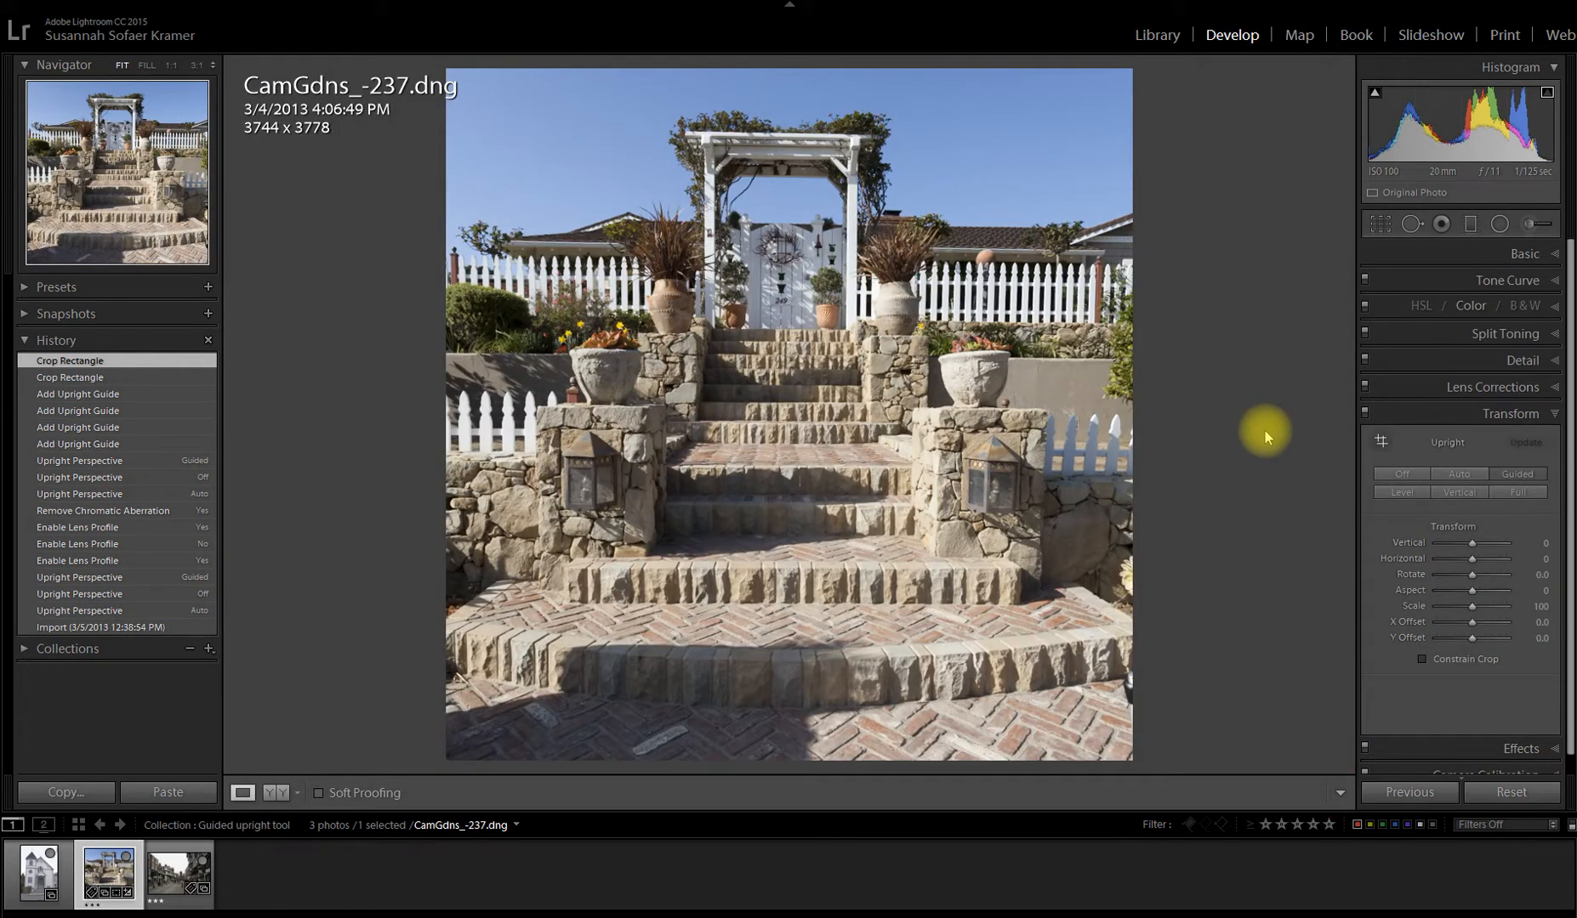
# Step: Compare the original import, Auto Upright, guided and cropped states of the staircase photo through the edit history
pyautogui.click(97, 629)
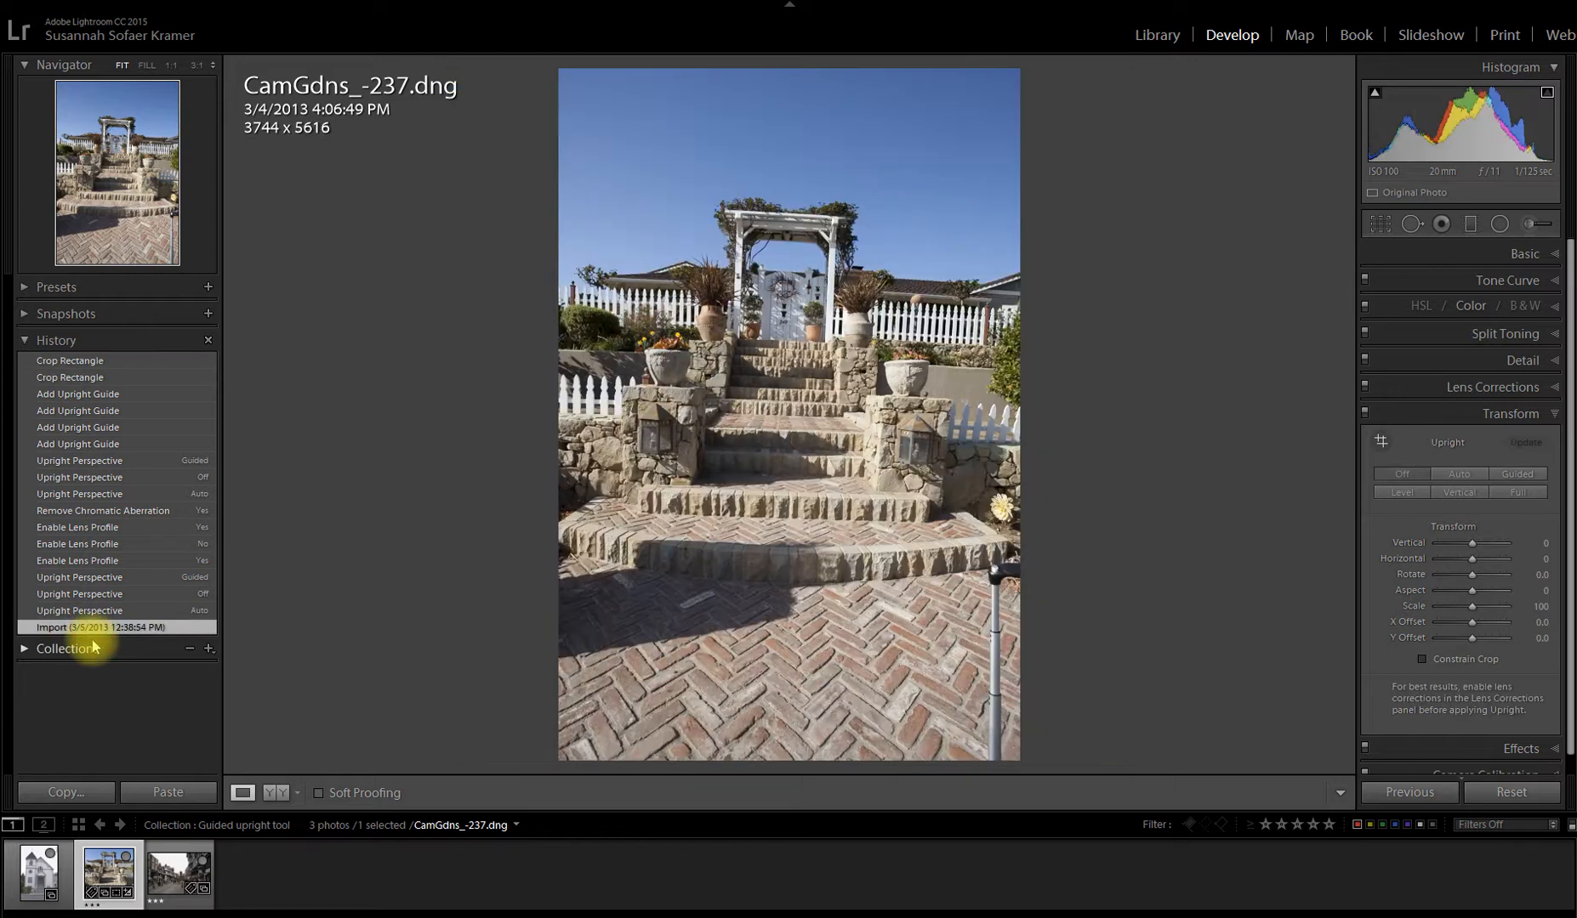
pyautogui.click(116, 497)
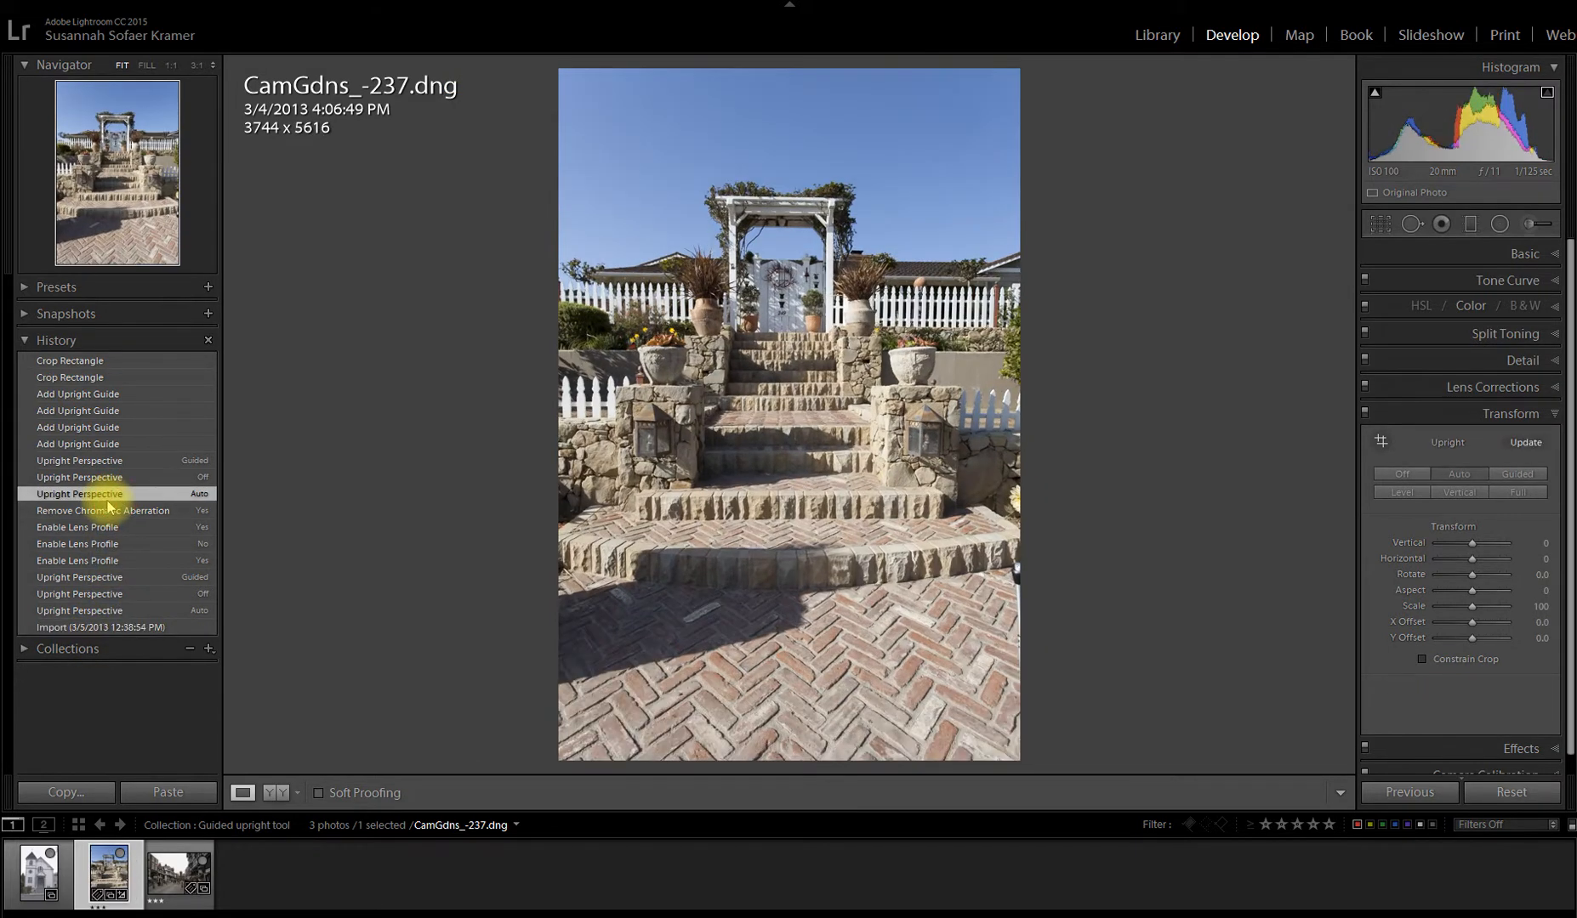
pyautogui.click(98, 396)
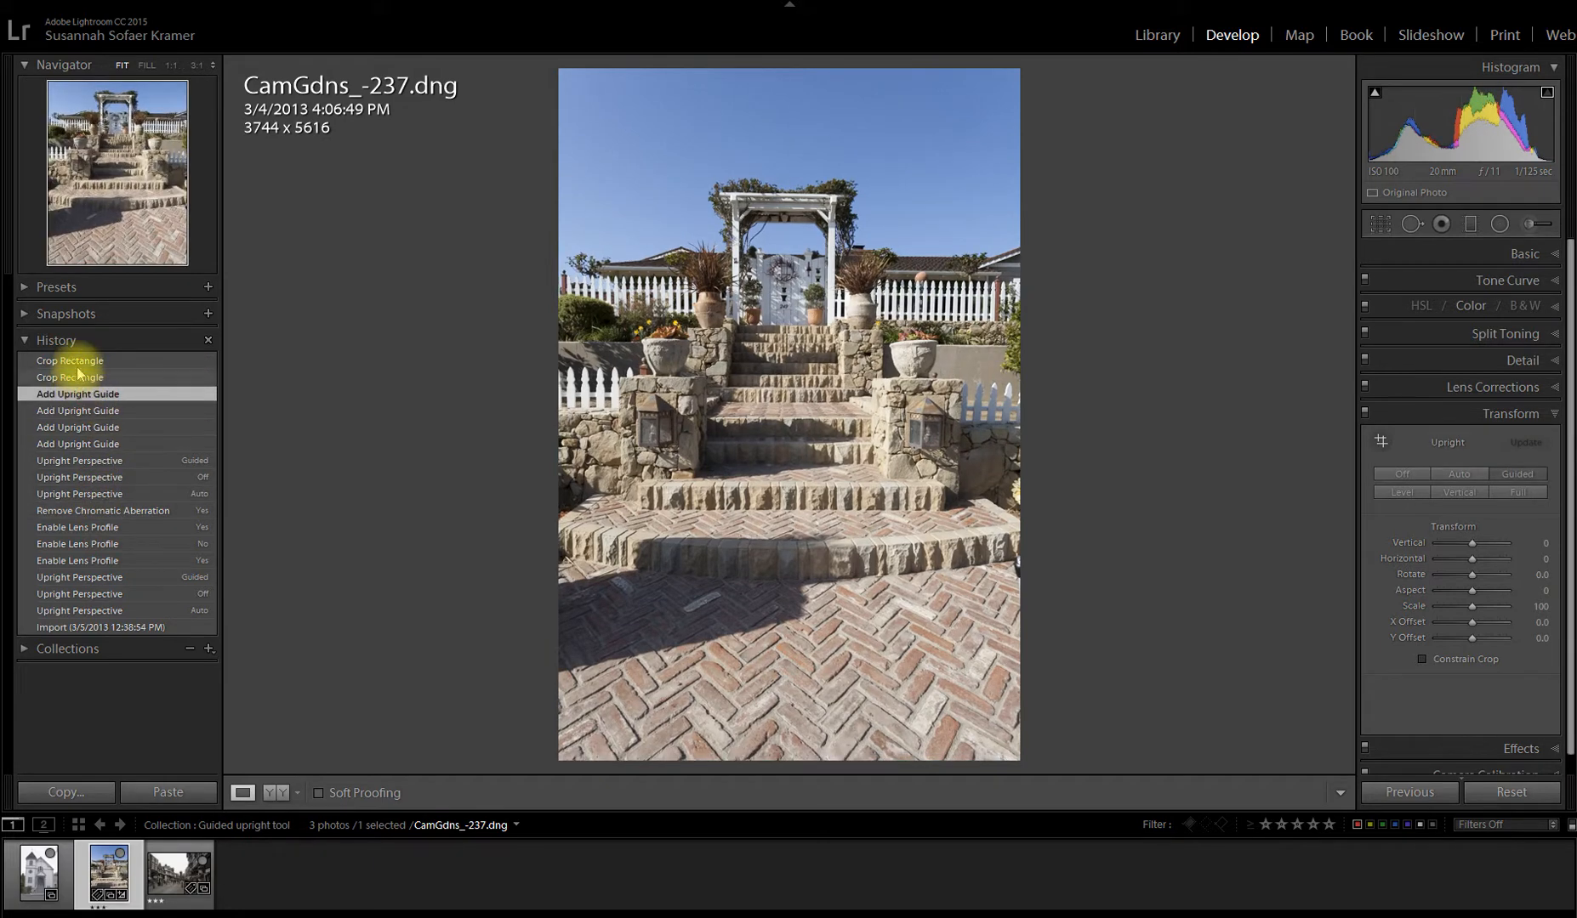
pyautogui.click(83, 361)
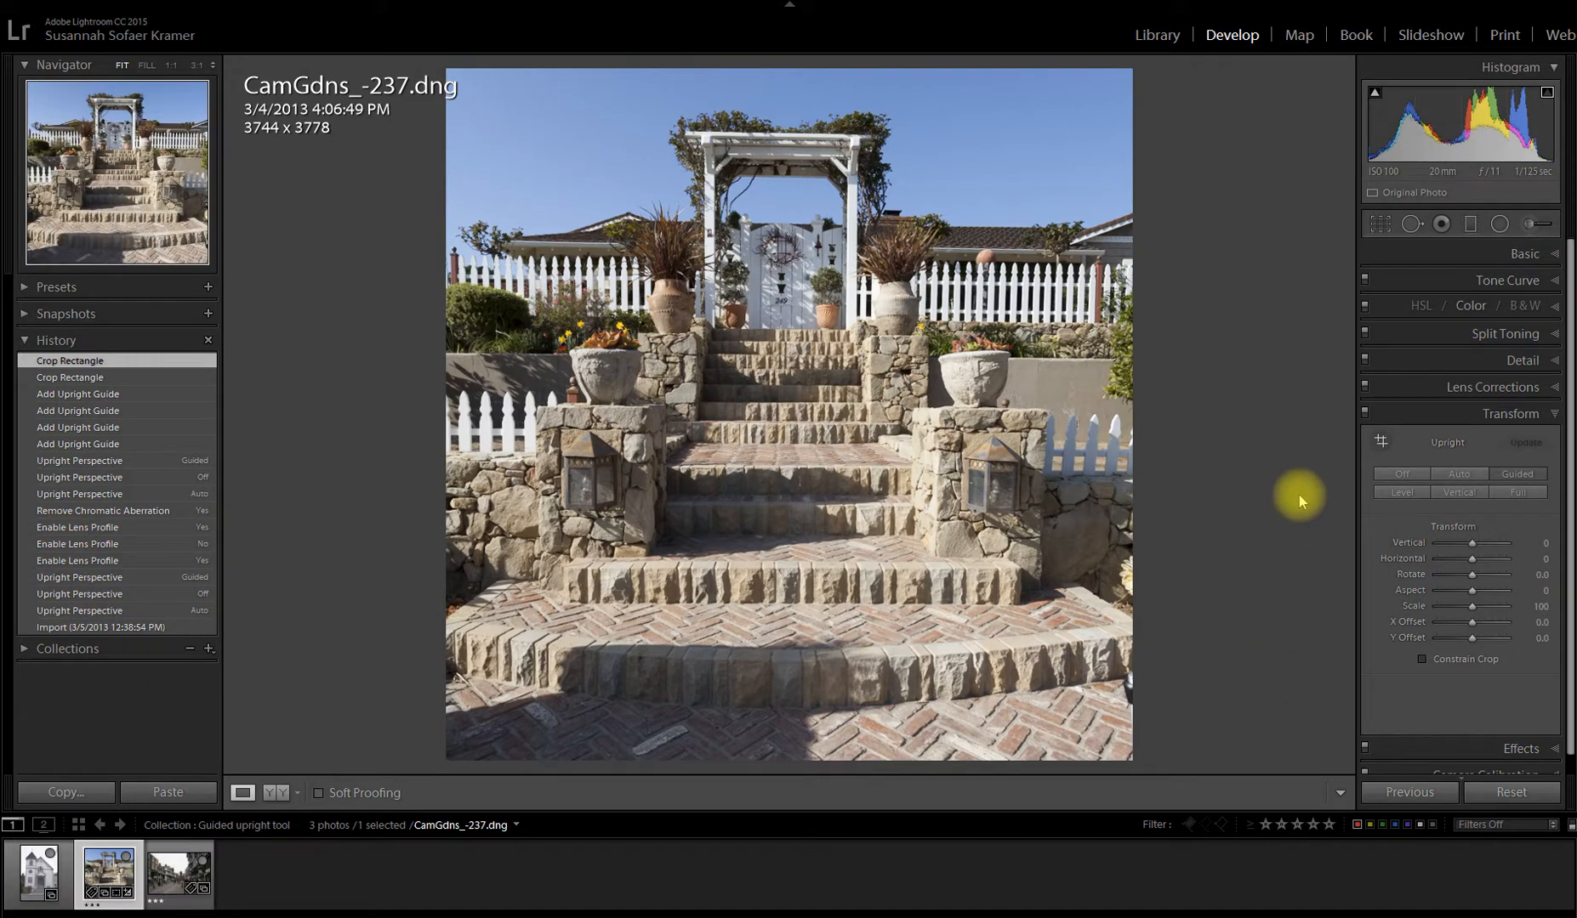
# Step: Open the white church photo GV-11-08_0080.CR2 and enable chromatic aberration removal and lens profile corrections
pyautogui.click(34, 872)
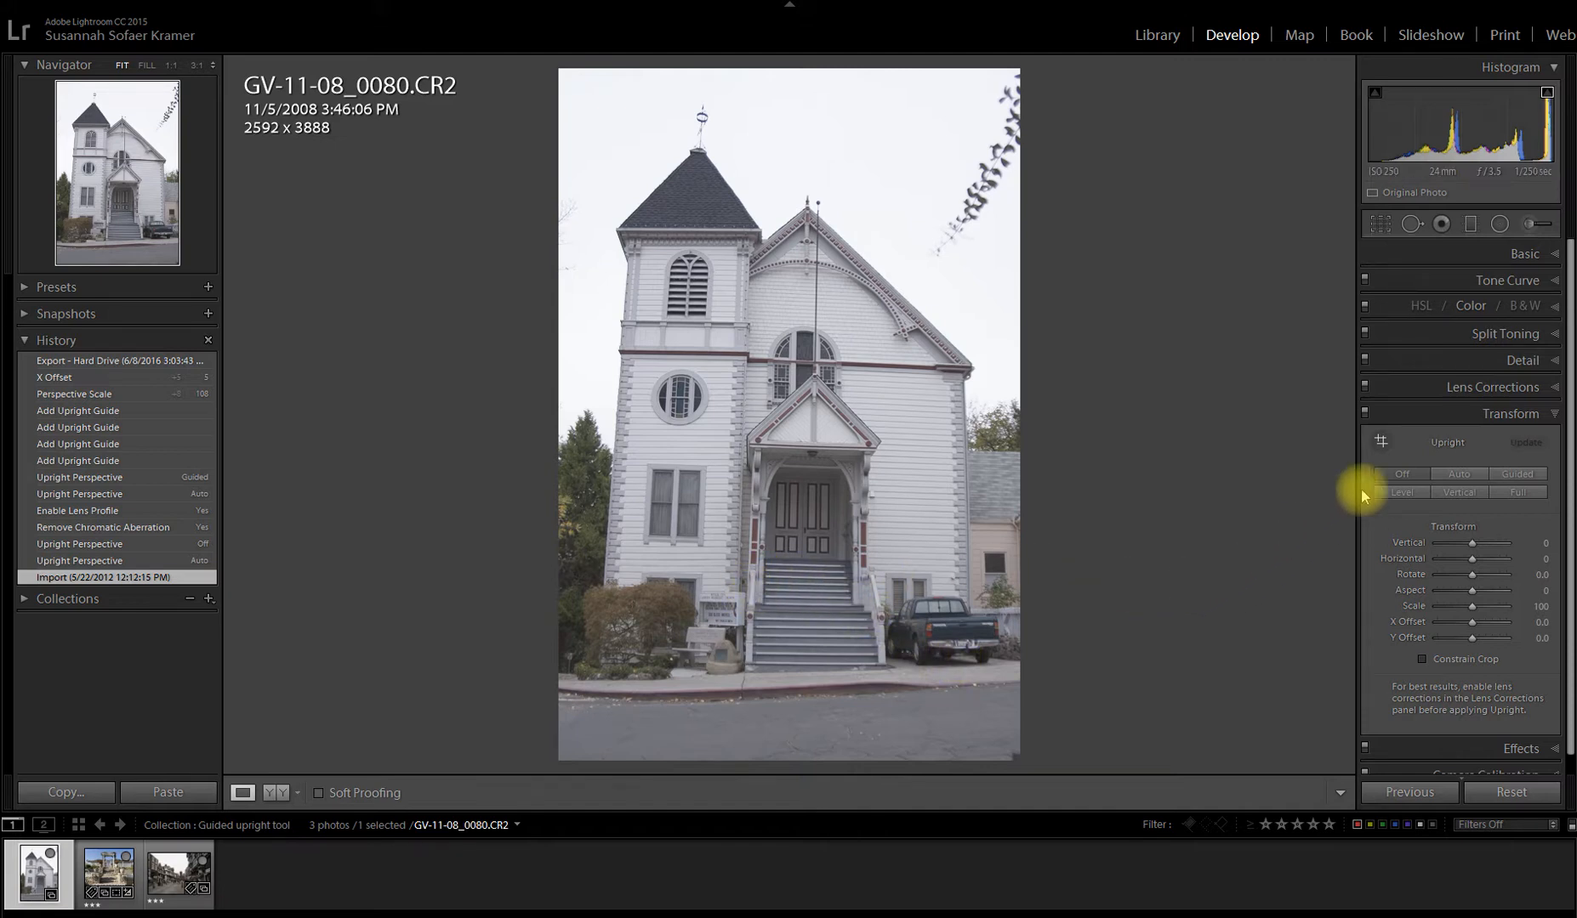
pyautogui.click(1541, 389)
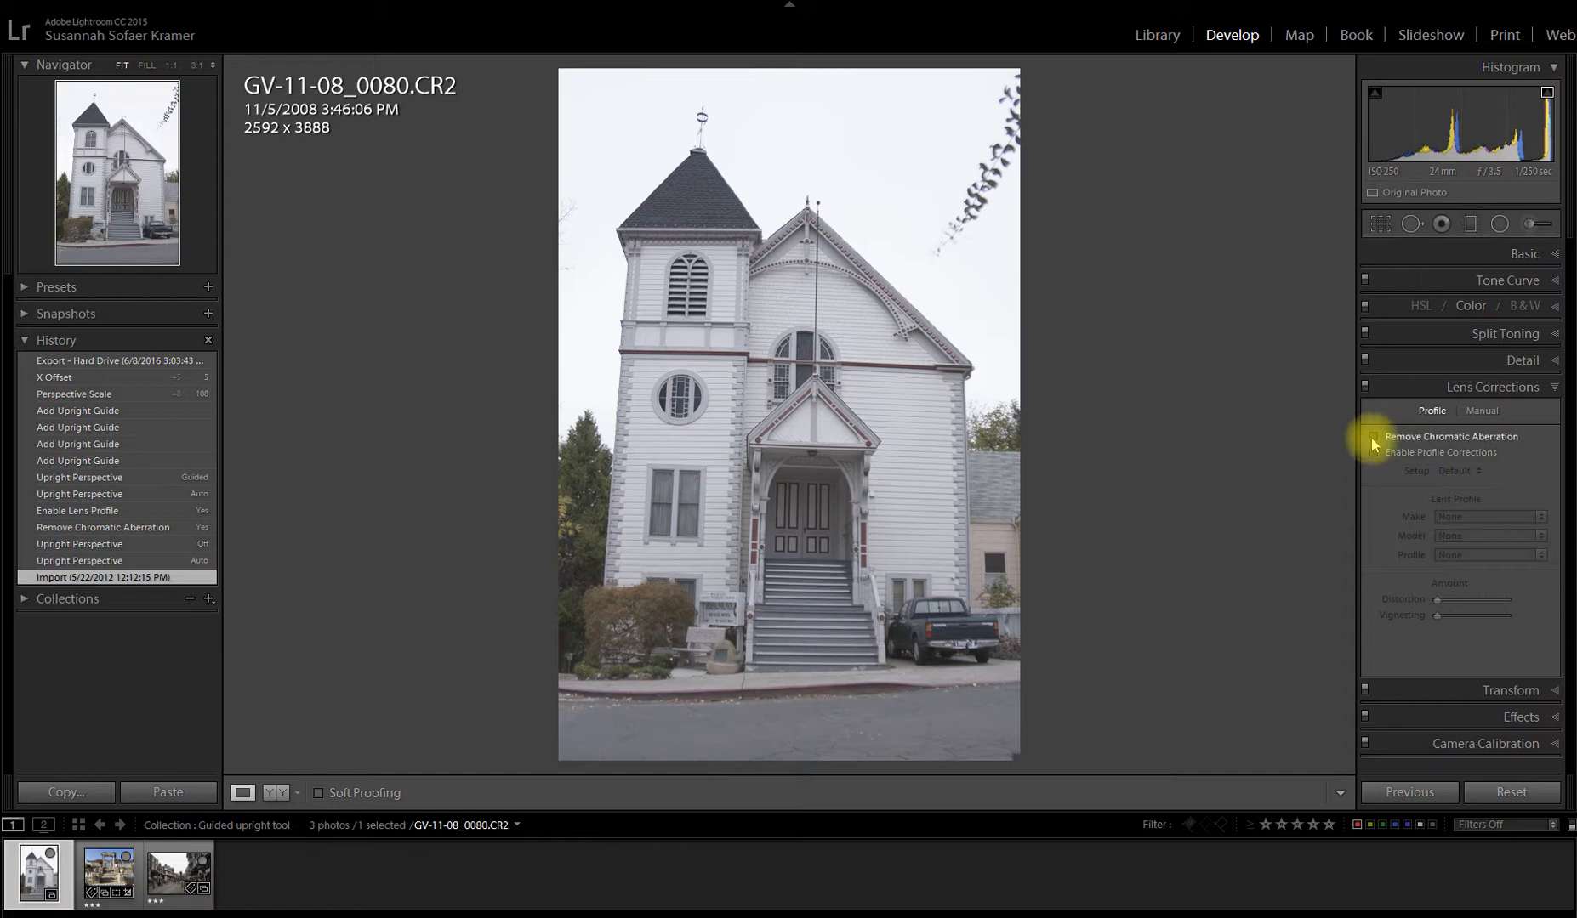
pyautogui.click(1374, 437)
pyautogui.click(1374, 453)
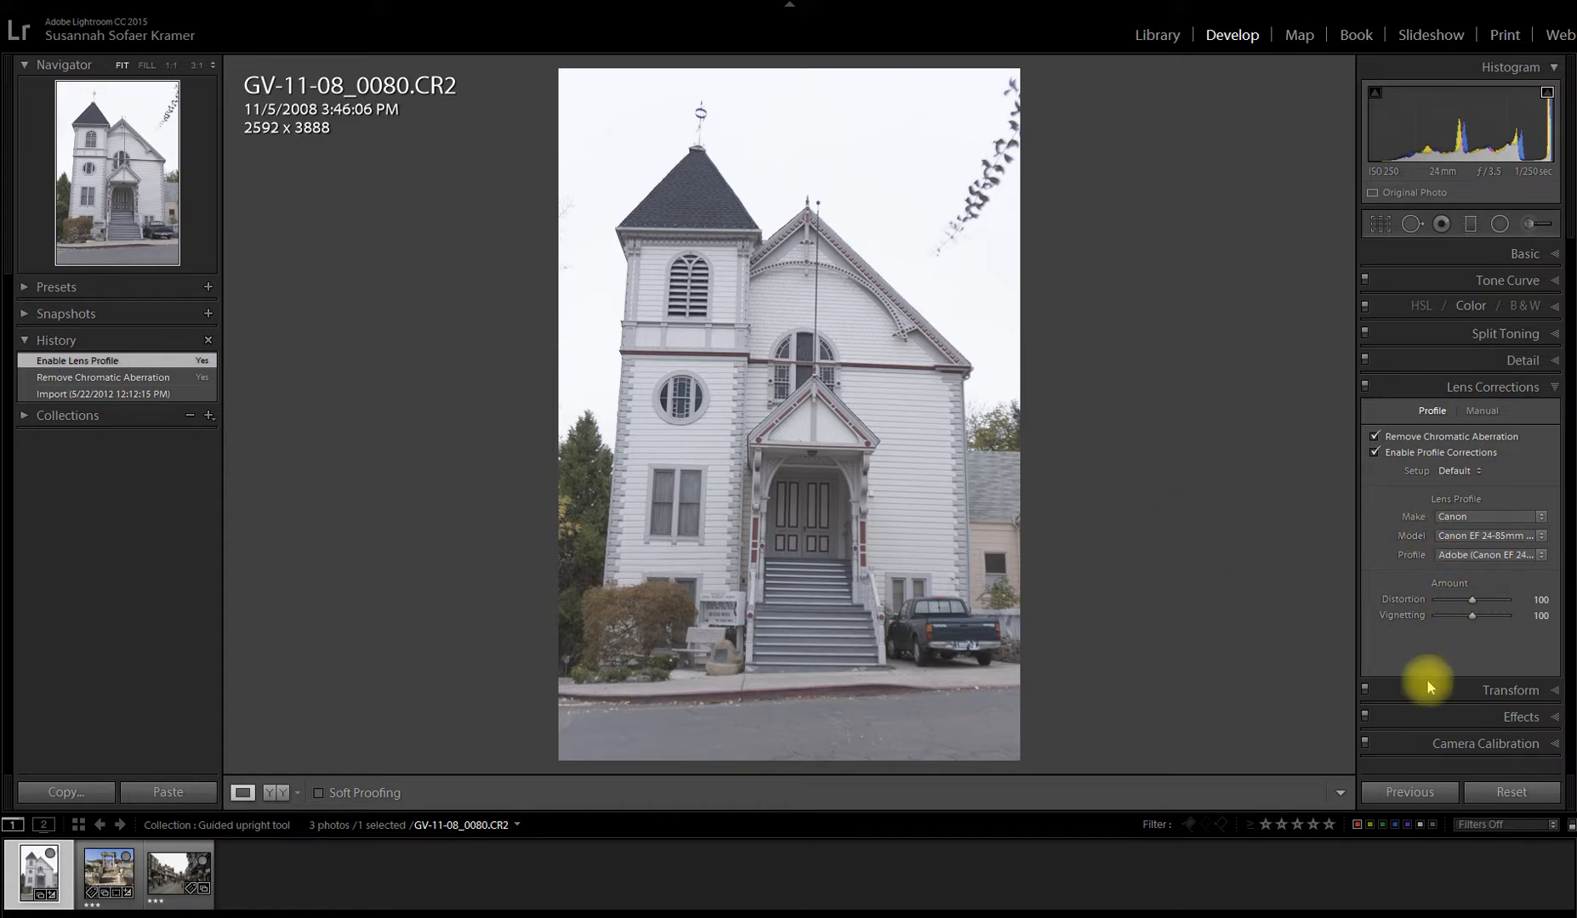
# Step: Try the Auto Upright correction on the church photo and switch Upright back to Off
pyautogui.click(1550, 692)
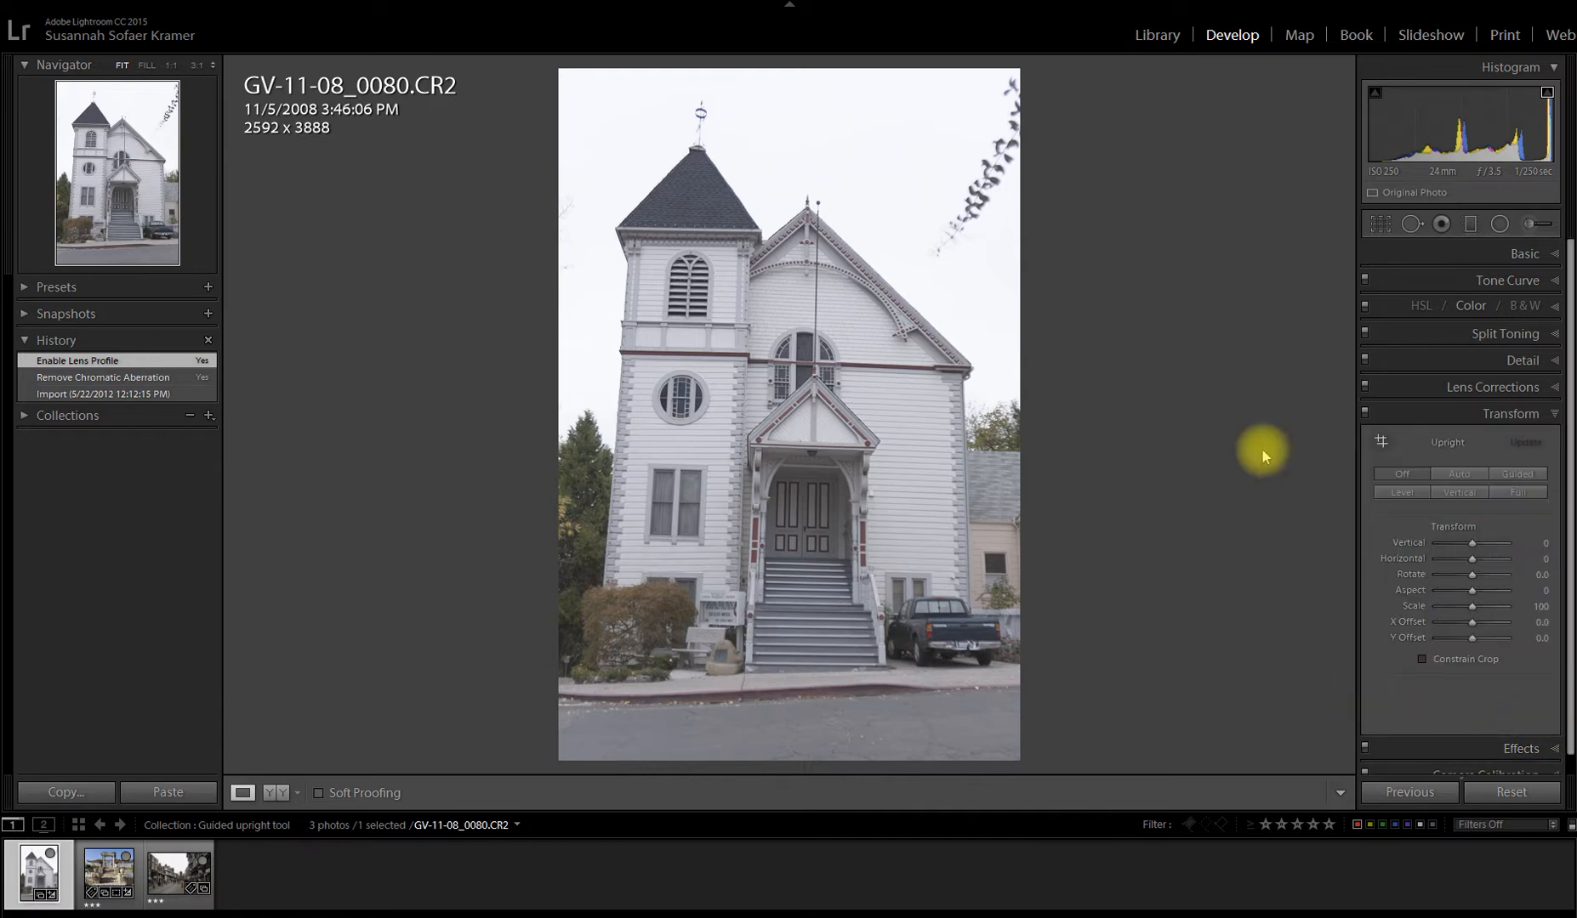
pyautogui.click(1459, 476)
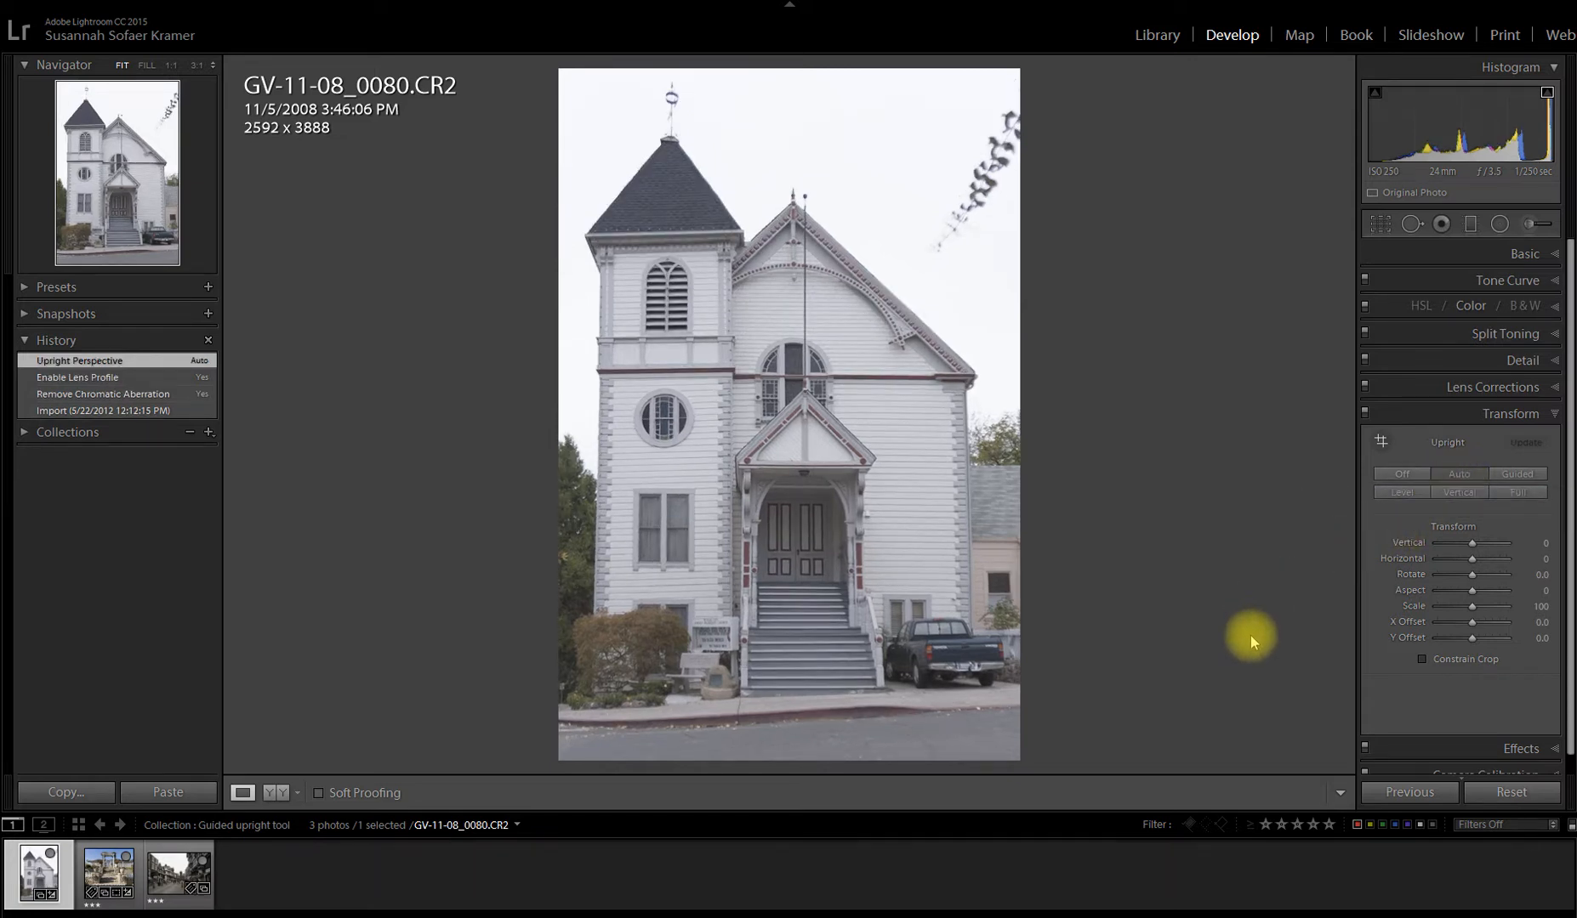
pyautogui.click(1400, 475)
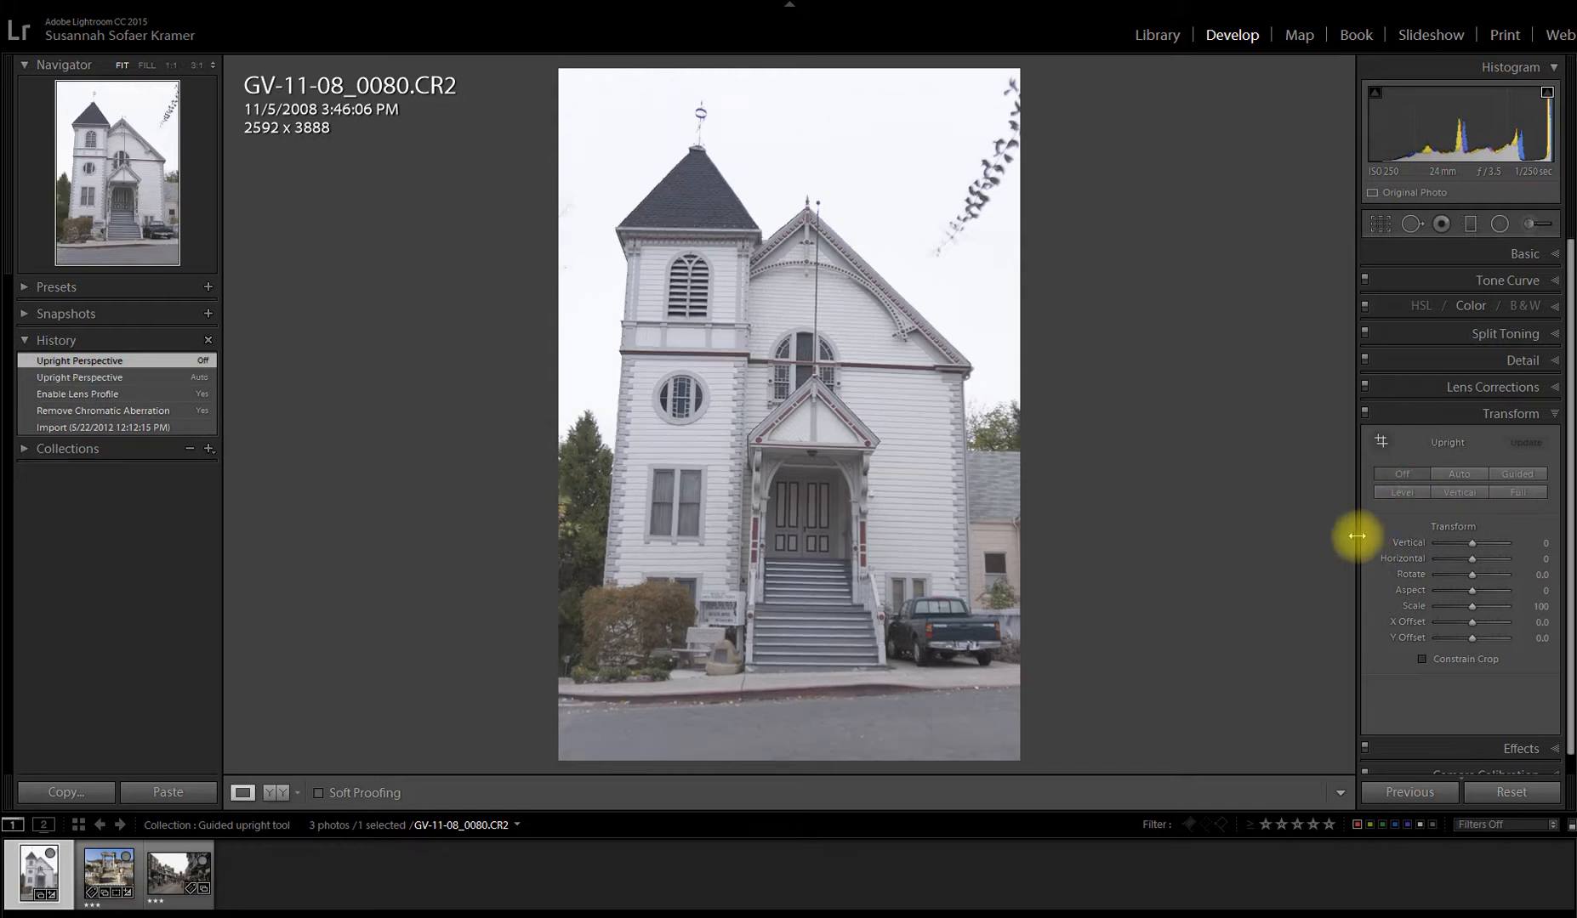
# Step: Apply Guided Upright with vertical guides on the church's two outer walls and horizontal guides along the red trim and a bottom stair edge
pyautogui.click(1380, 441)
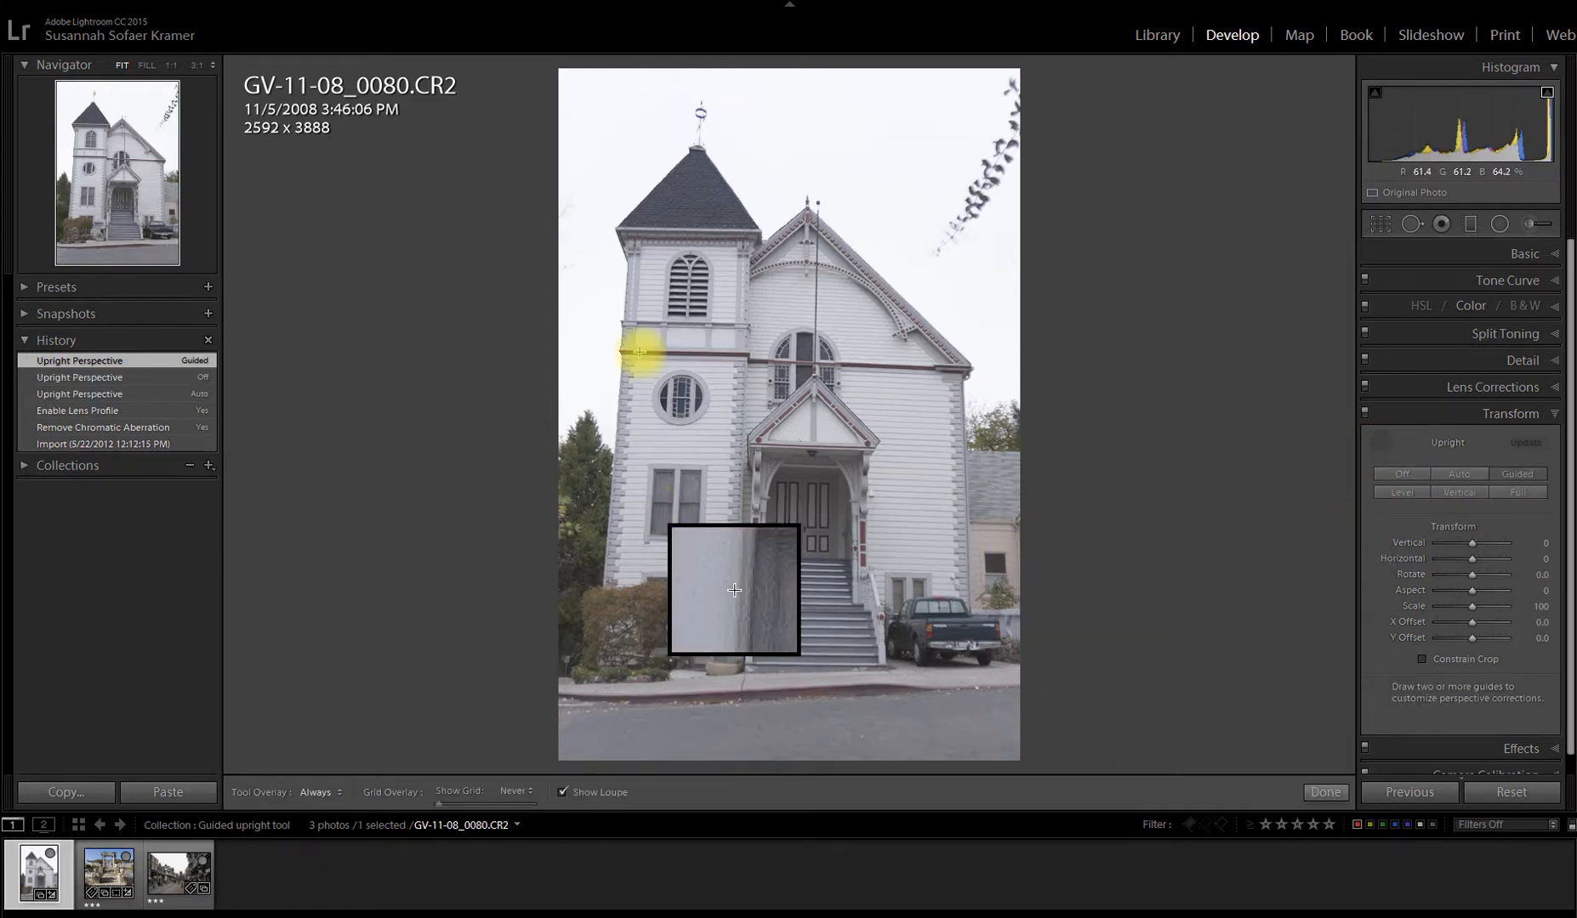
pyautogui.moveTo(621, 361)
pyautogui.mouseDown()
pyautogui.moveTo(598, 475)
pyautogui.moveTo(608, 529)
pyautogui.mouseUp()
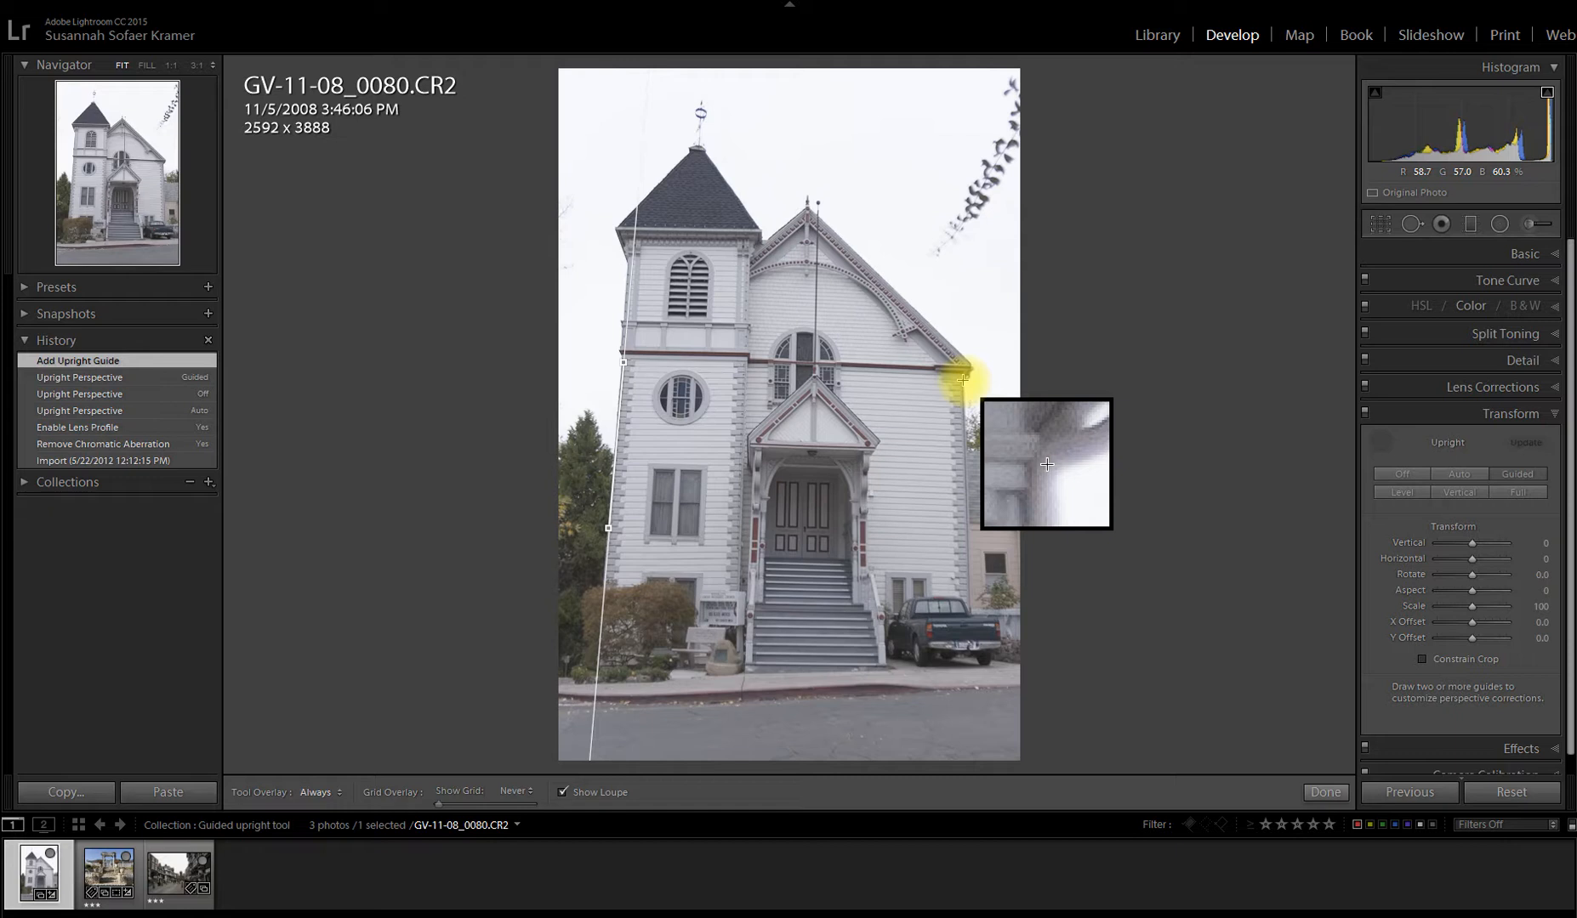
pyautogui.moveTo(961, 388); pyautogui.dragTo(966, 558)
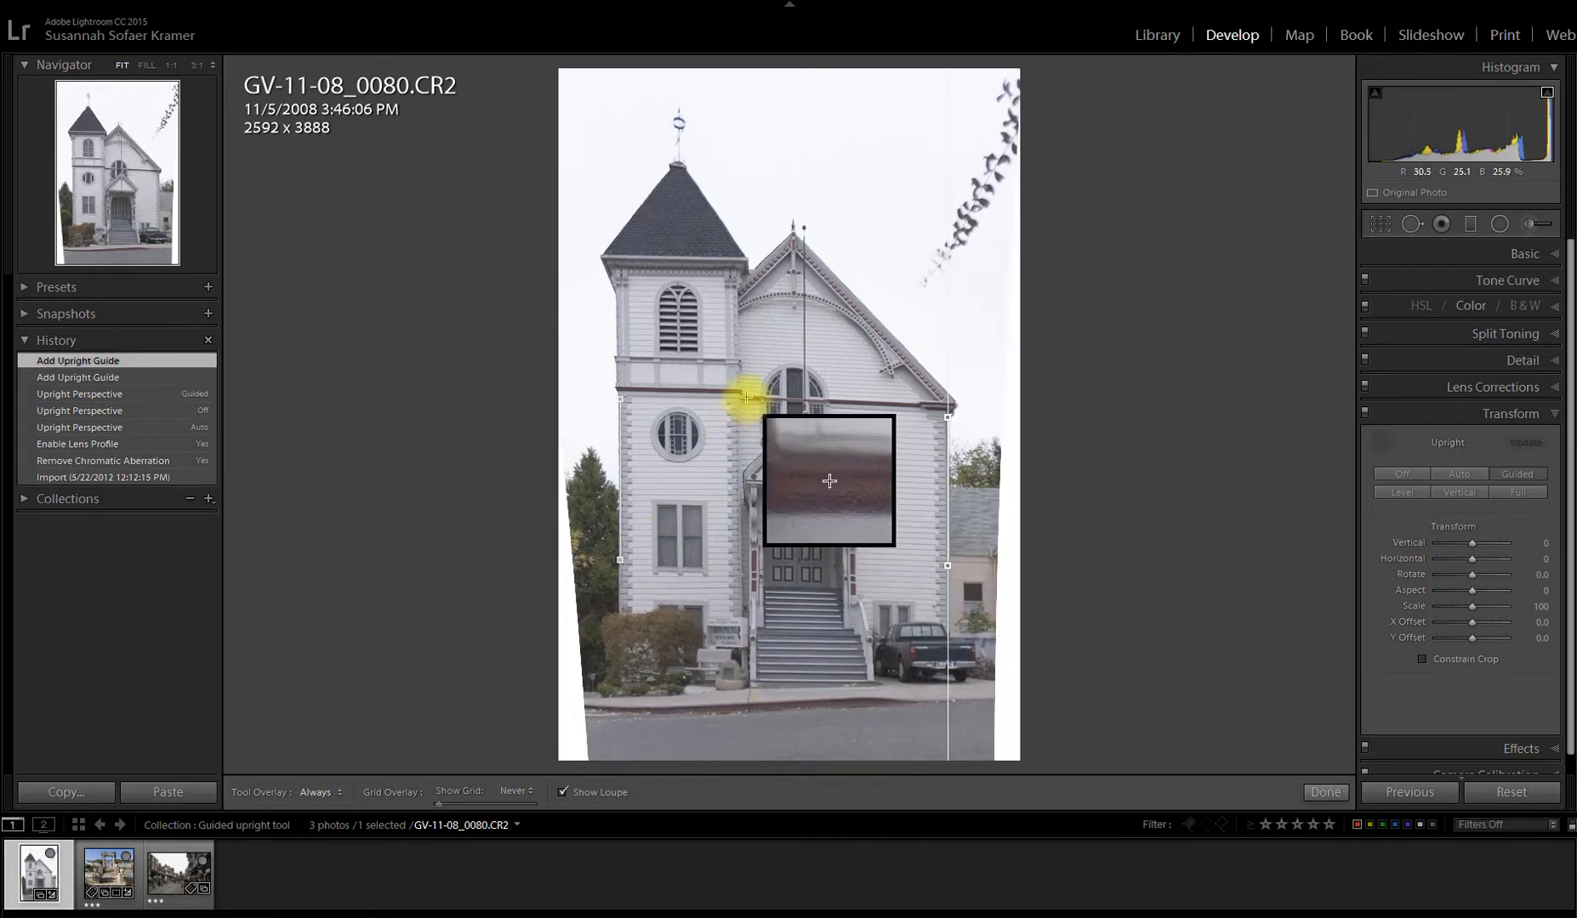
pyautogui.moveTo(746, 396); pyautogui.dragTo(898, 402)
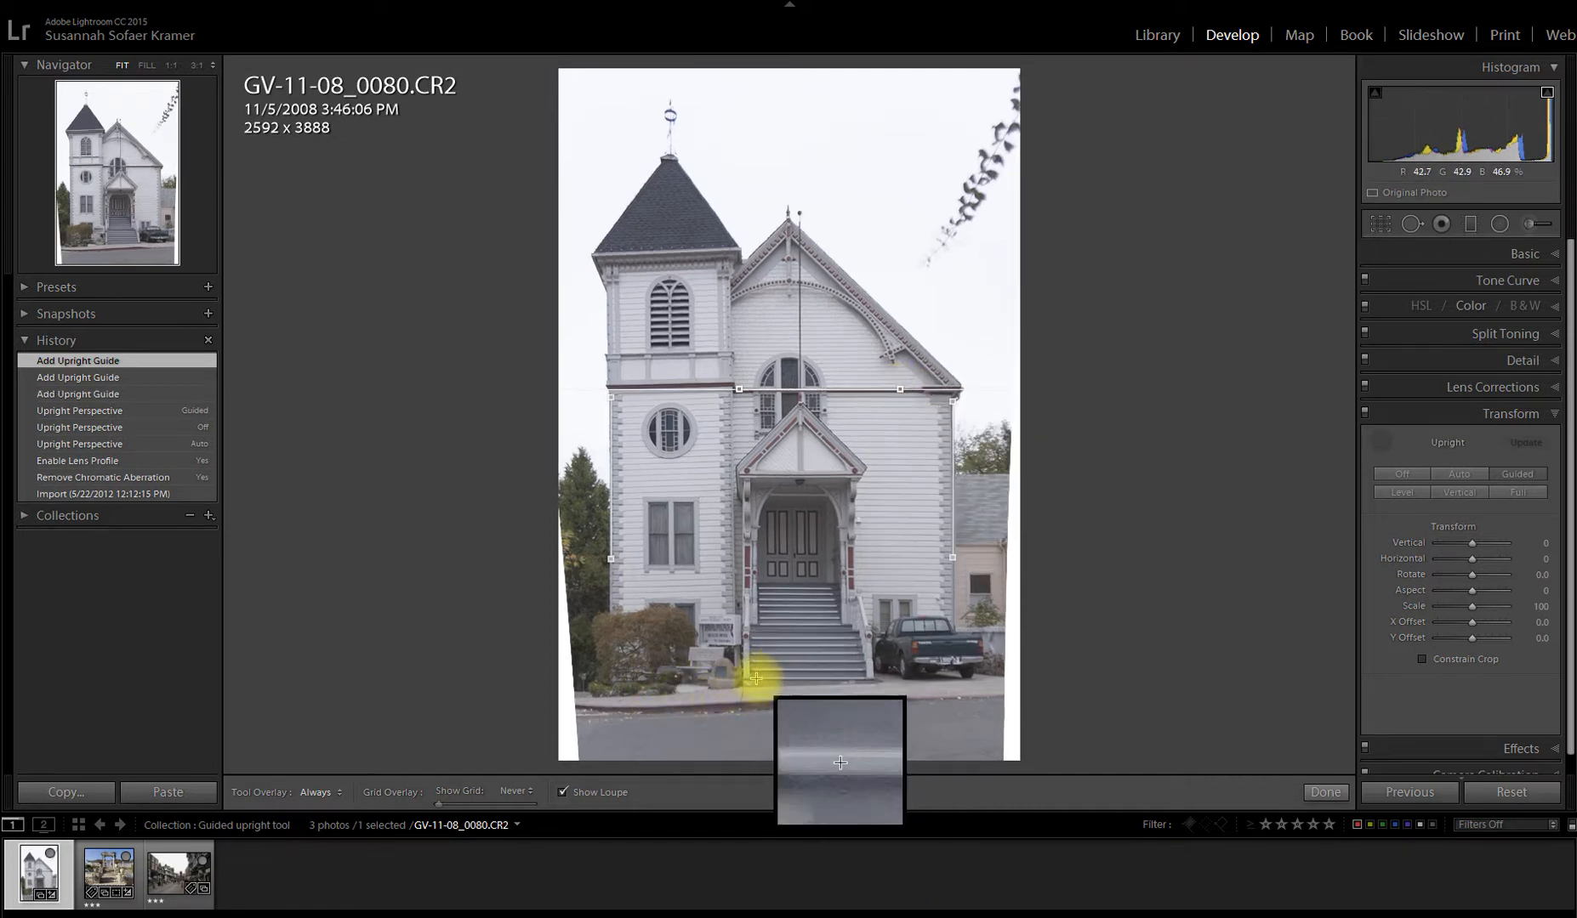
pyautogui.moveTo(757, 678); pyautogui.dragTo(869, 680)
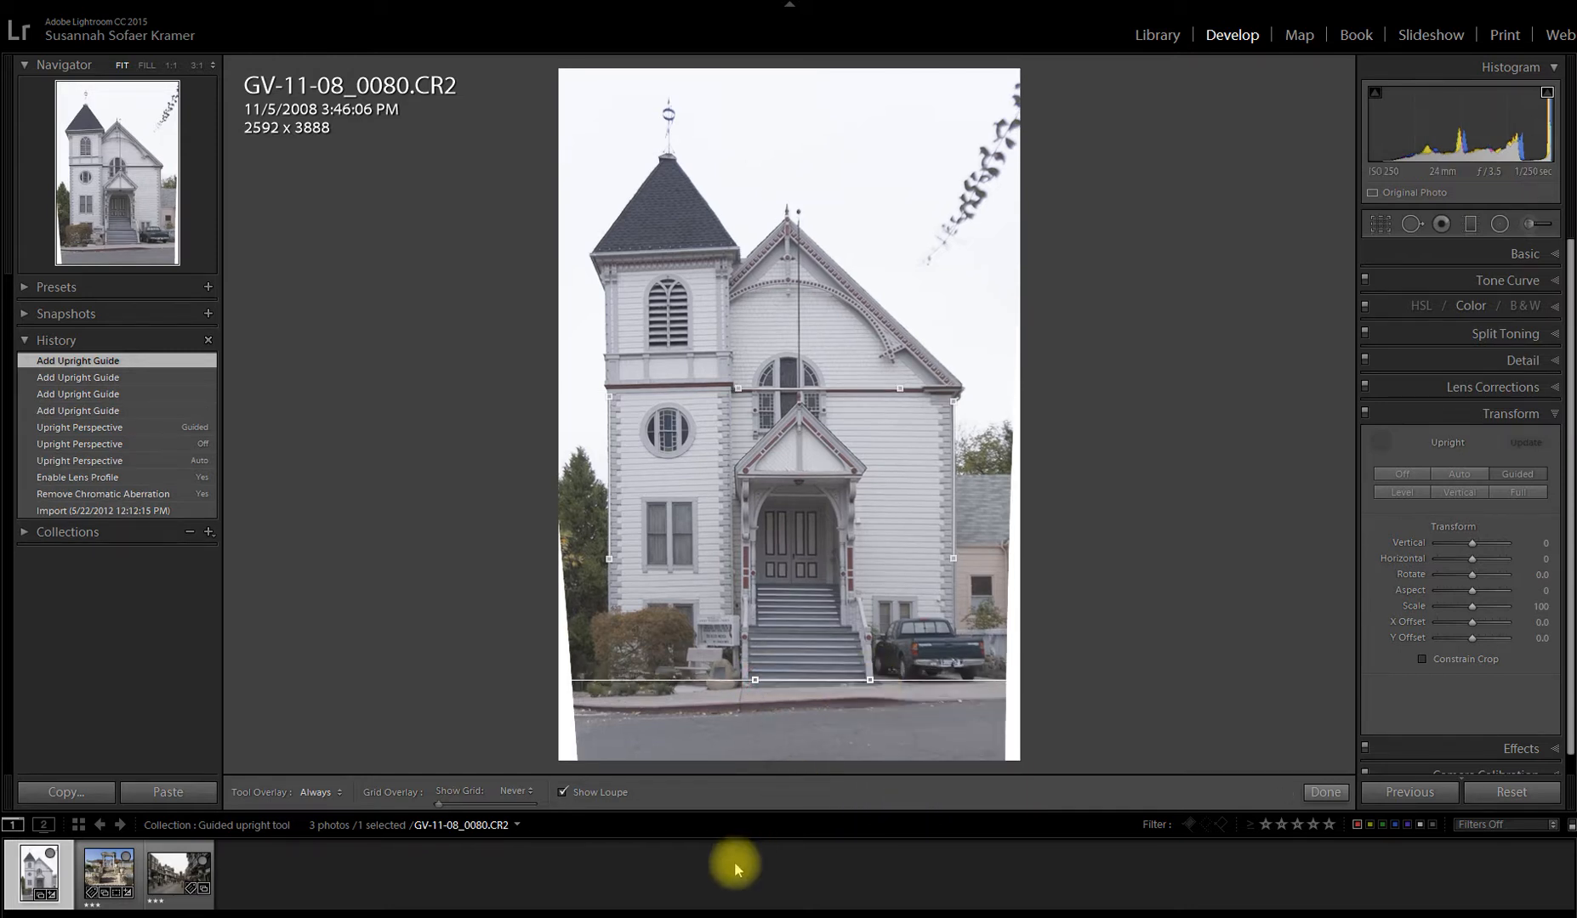
pyautogui.click(1325, 794)
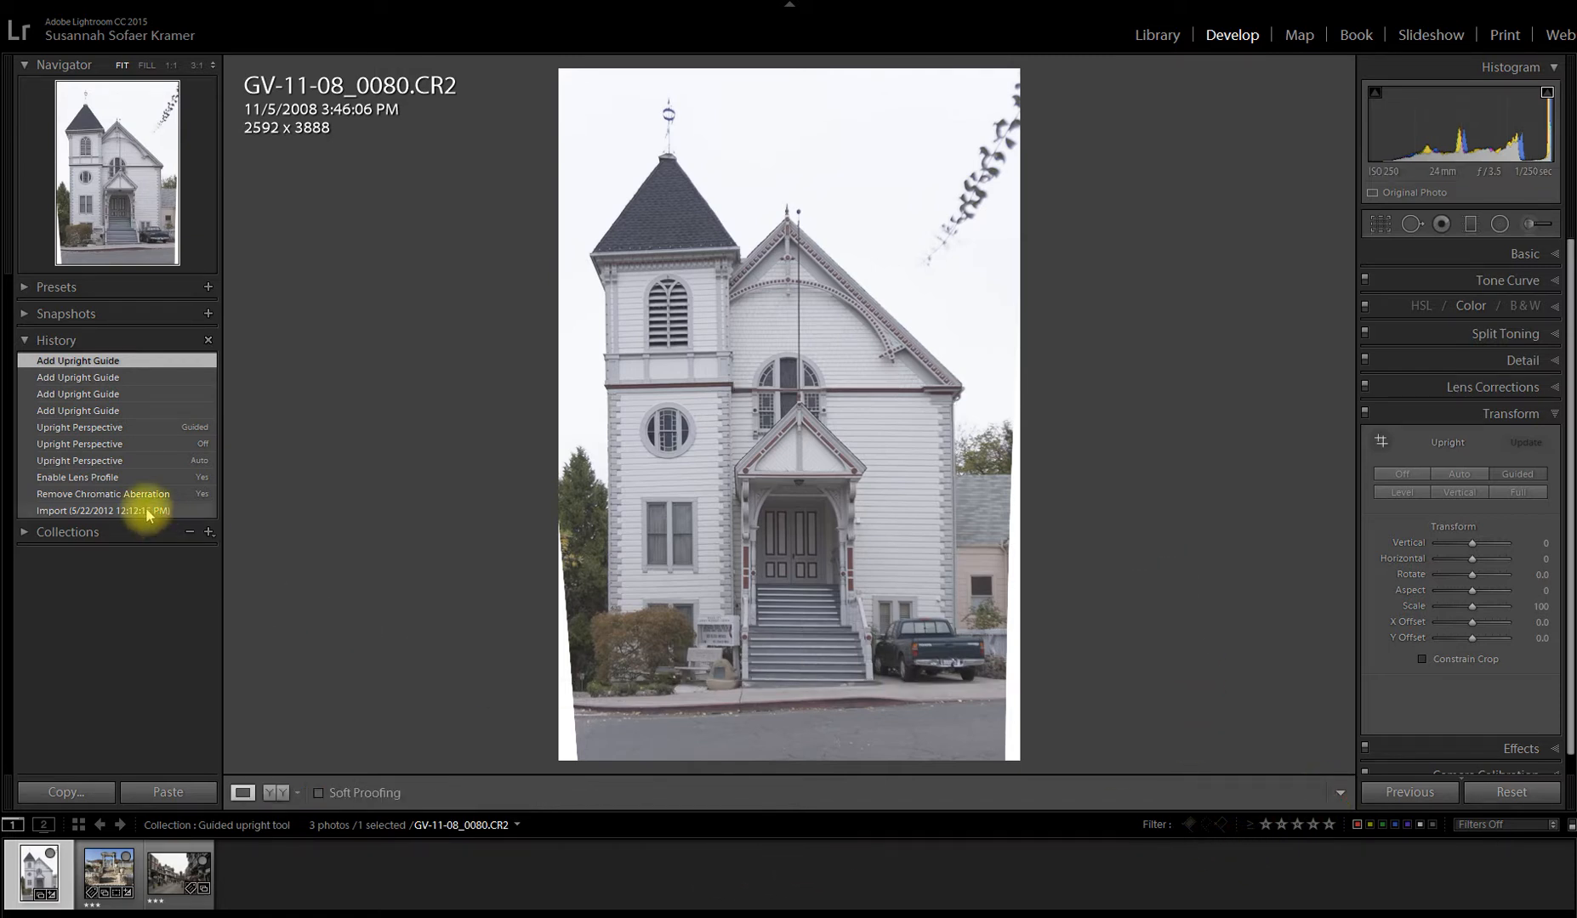
# Step: Compare the church photo's original, Auto Upright and guided states through the edit history, ending on the guided result
pyautogui.click(100, 513)
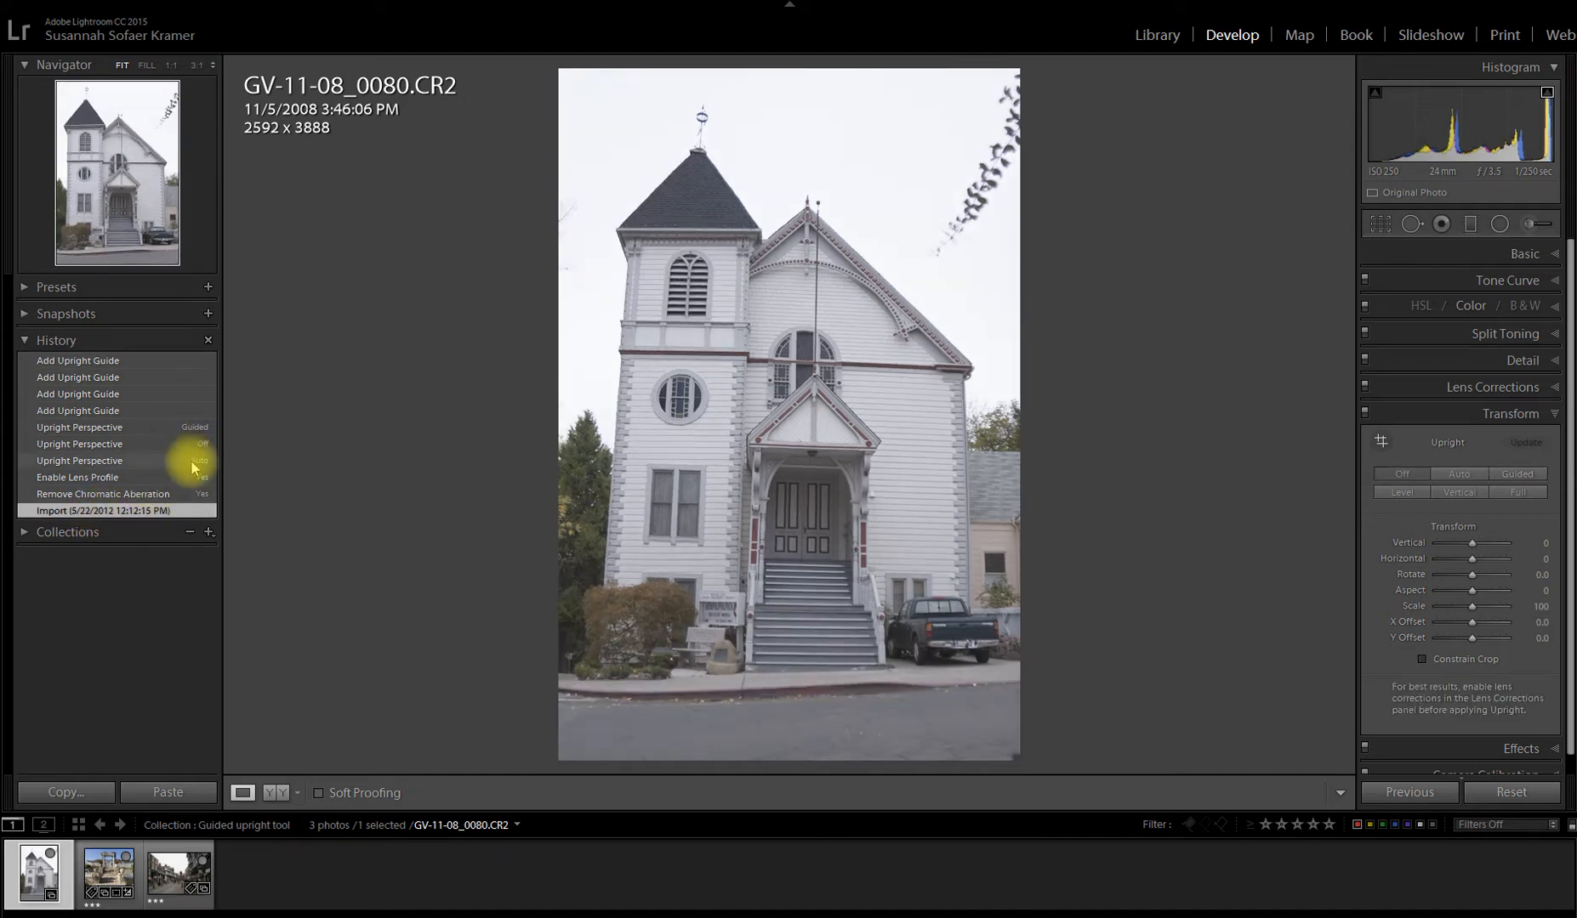
pyautogui.click(194, 463)
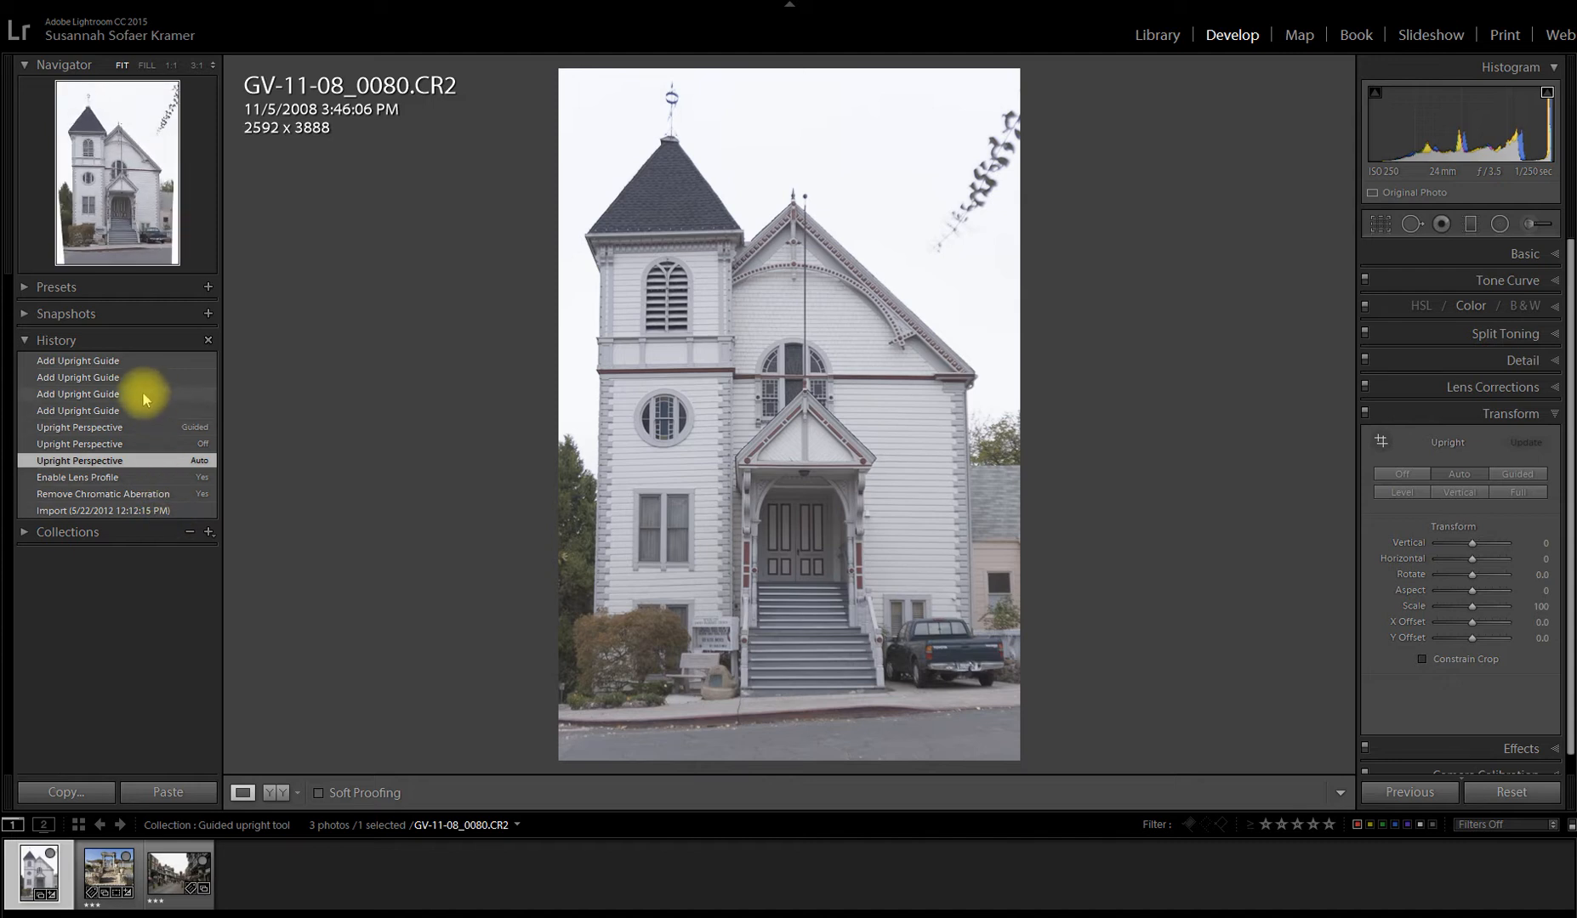
pyautogui.click(100, 361)
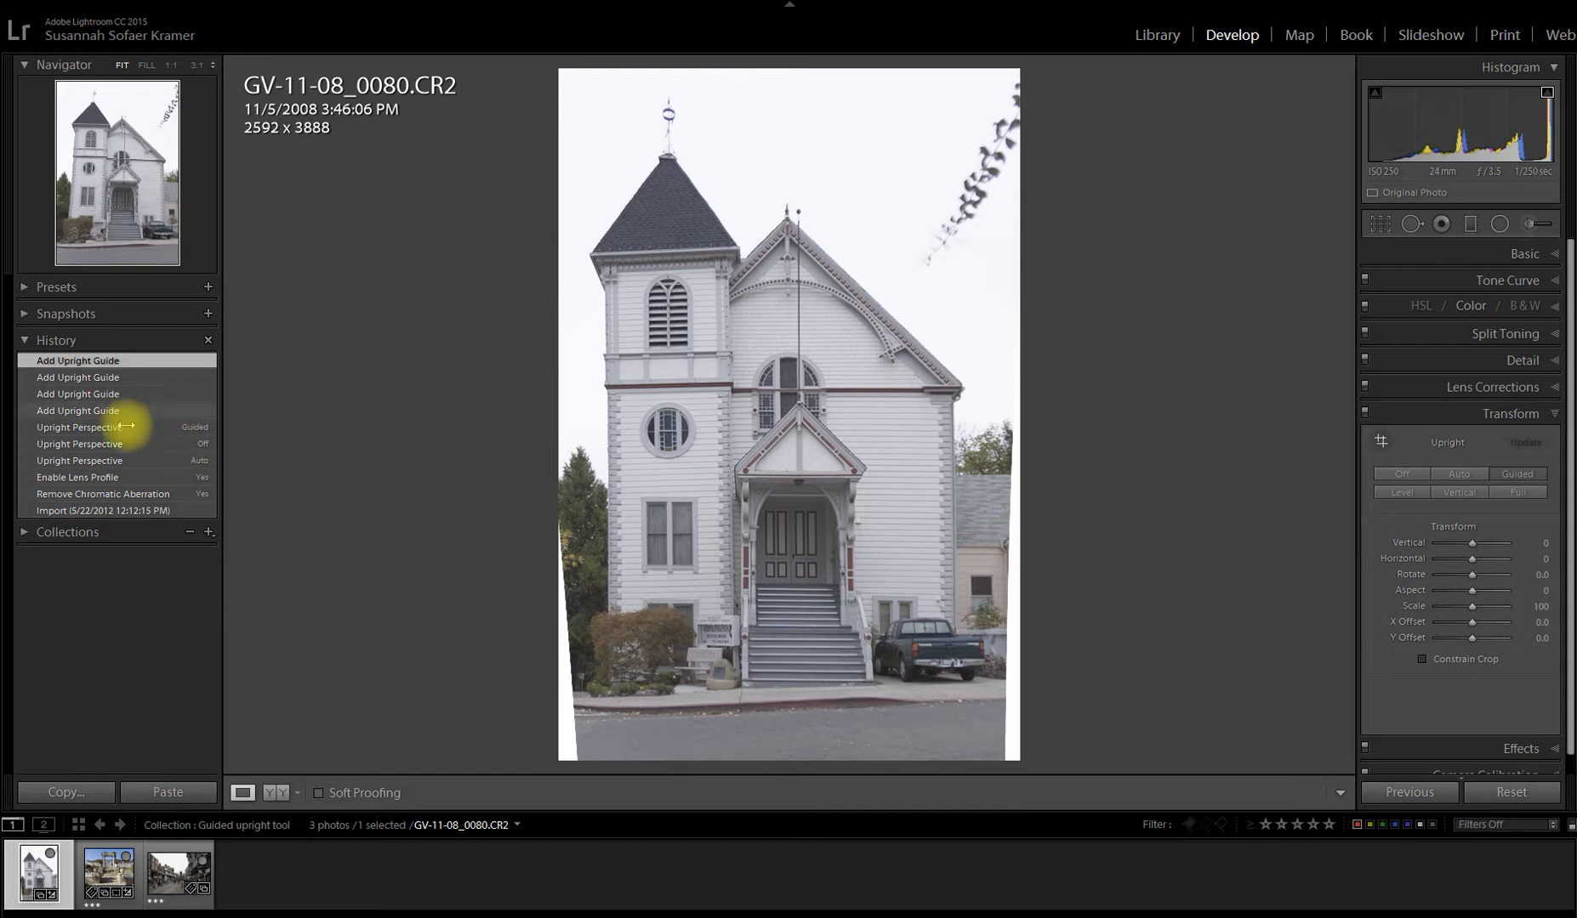
pyautogui.click(156, 464)
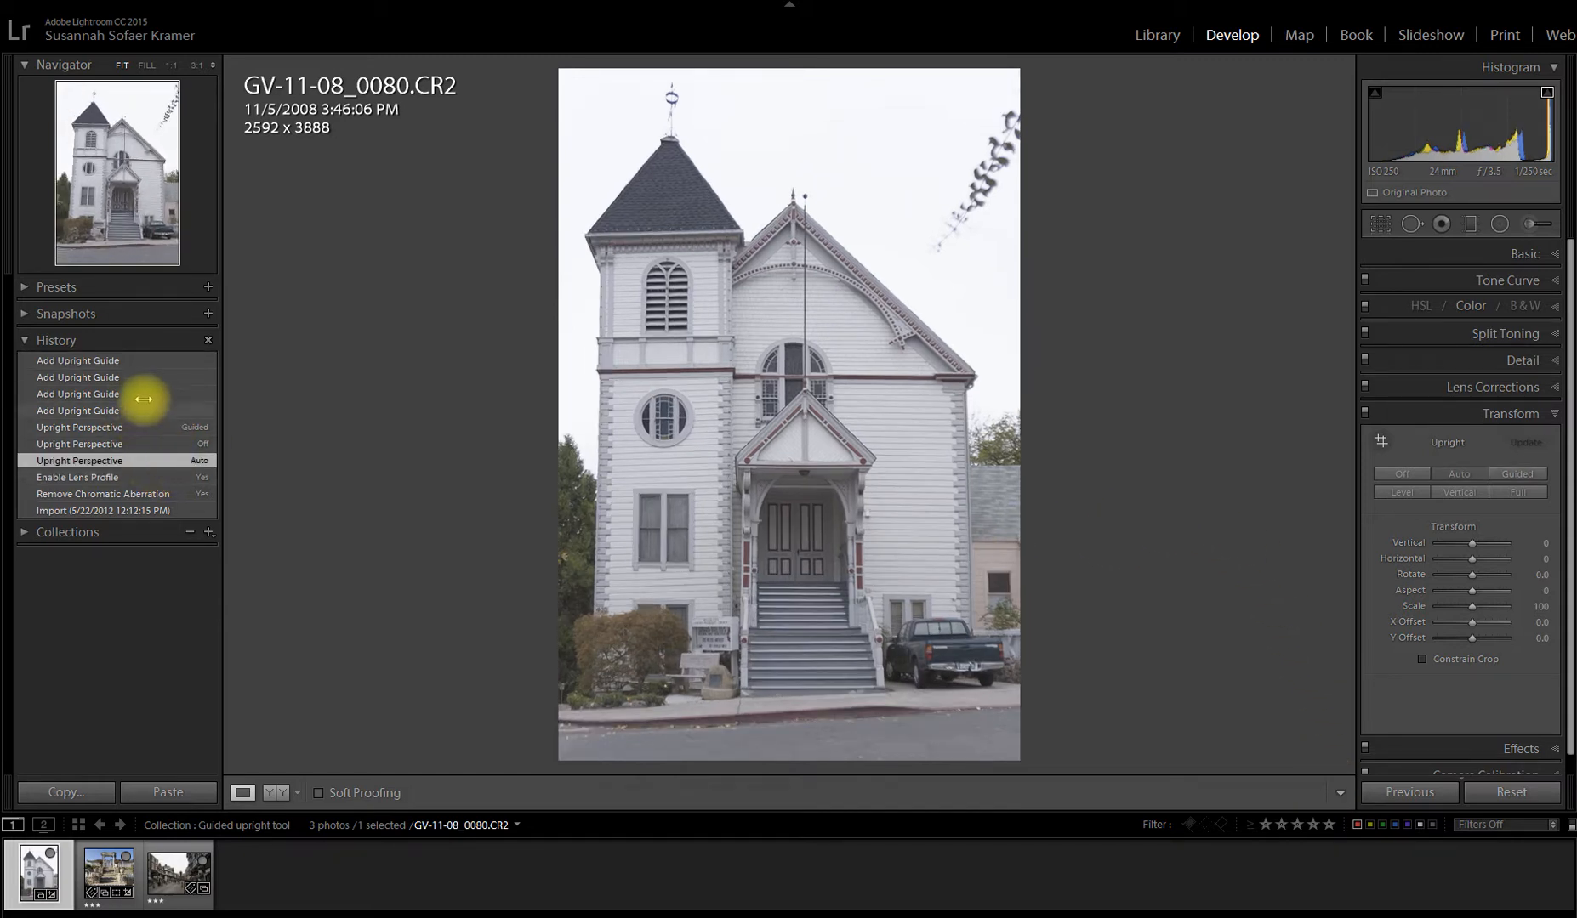
pyautogui.click(142, 361)
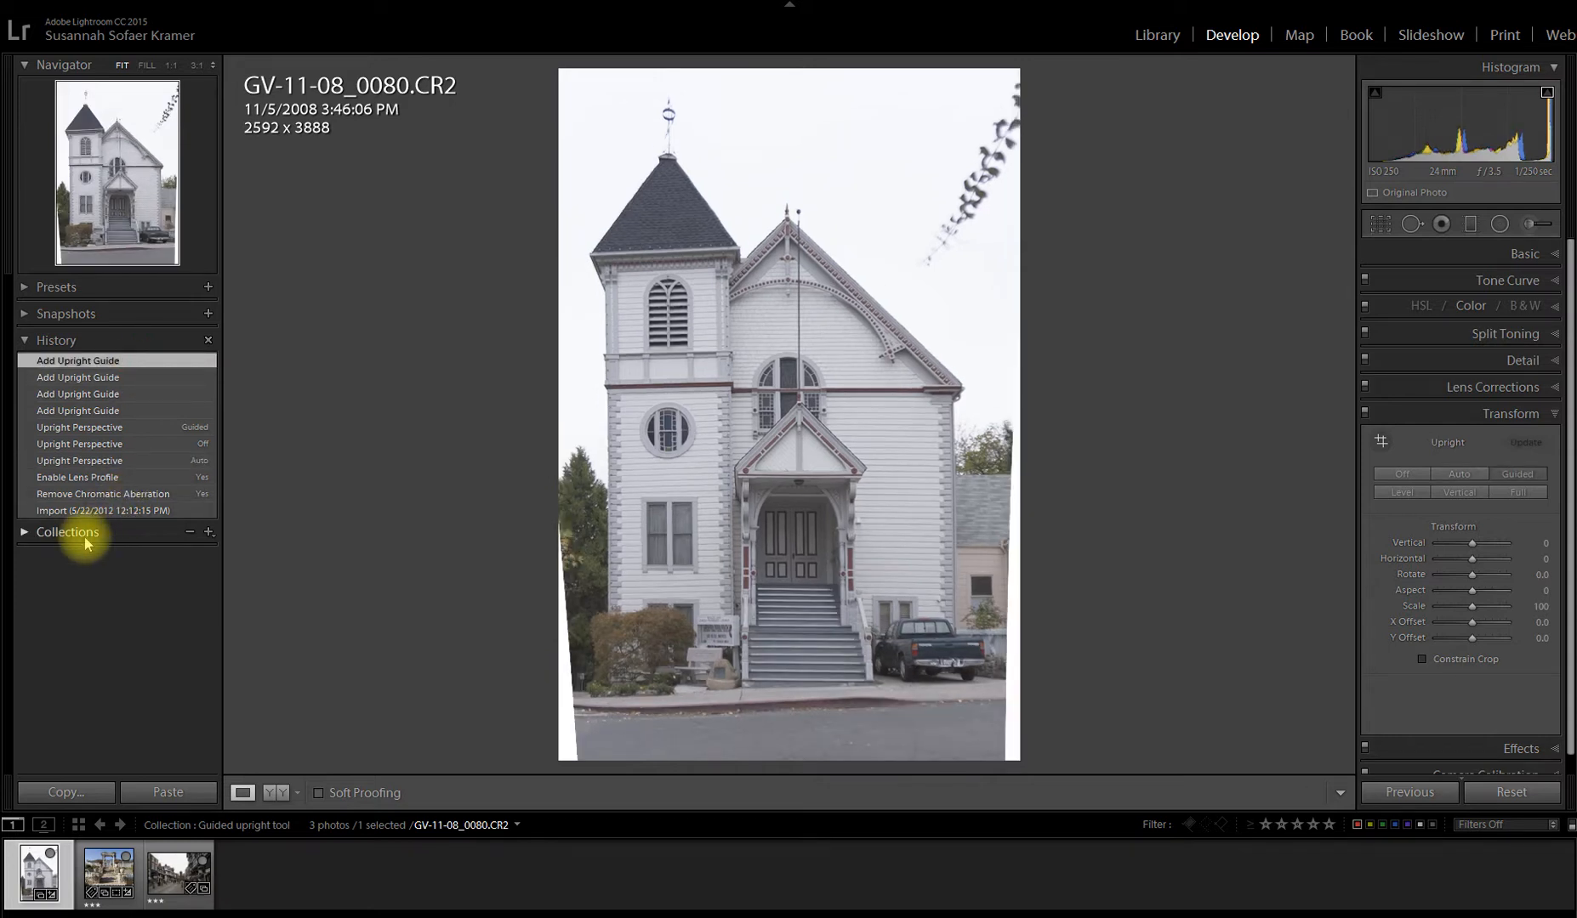
pyautogui.click(121, 462)
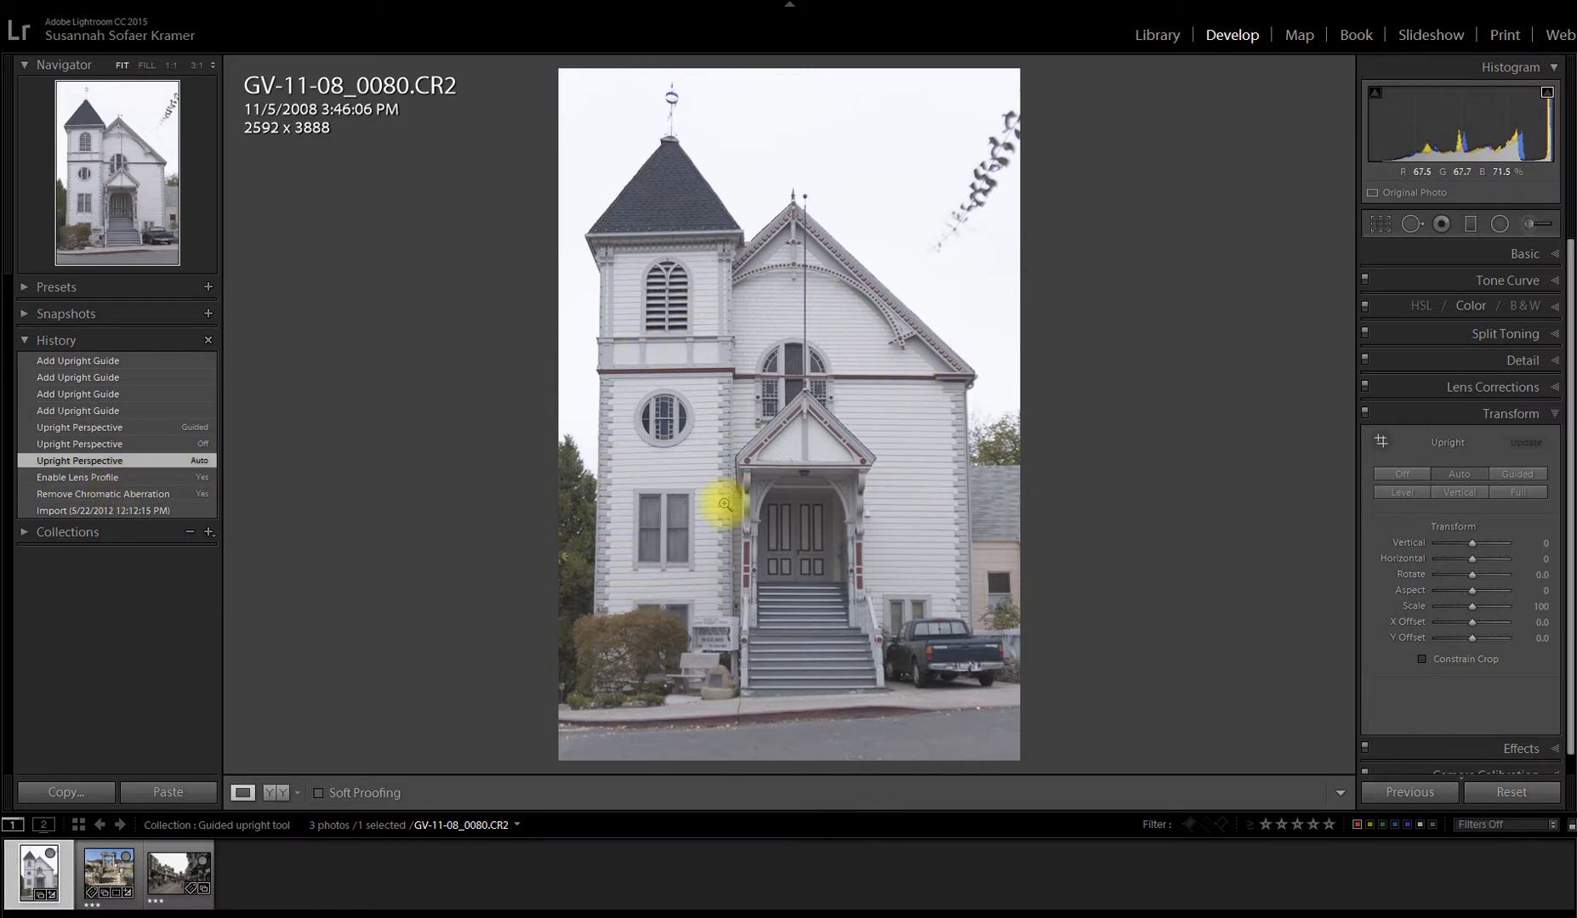
pyautogui.click(125, 359)
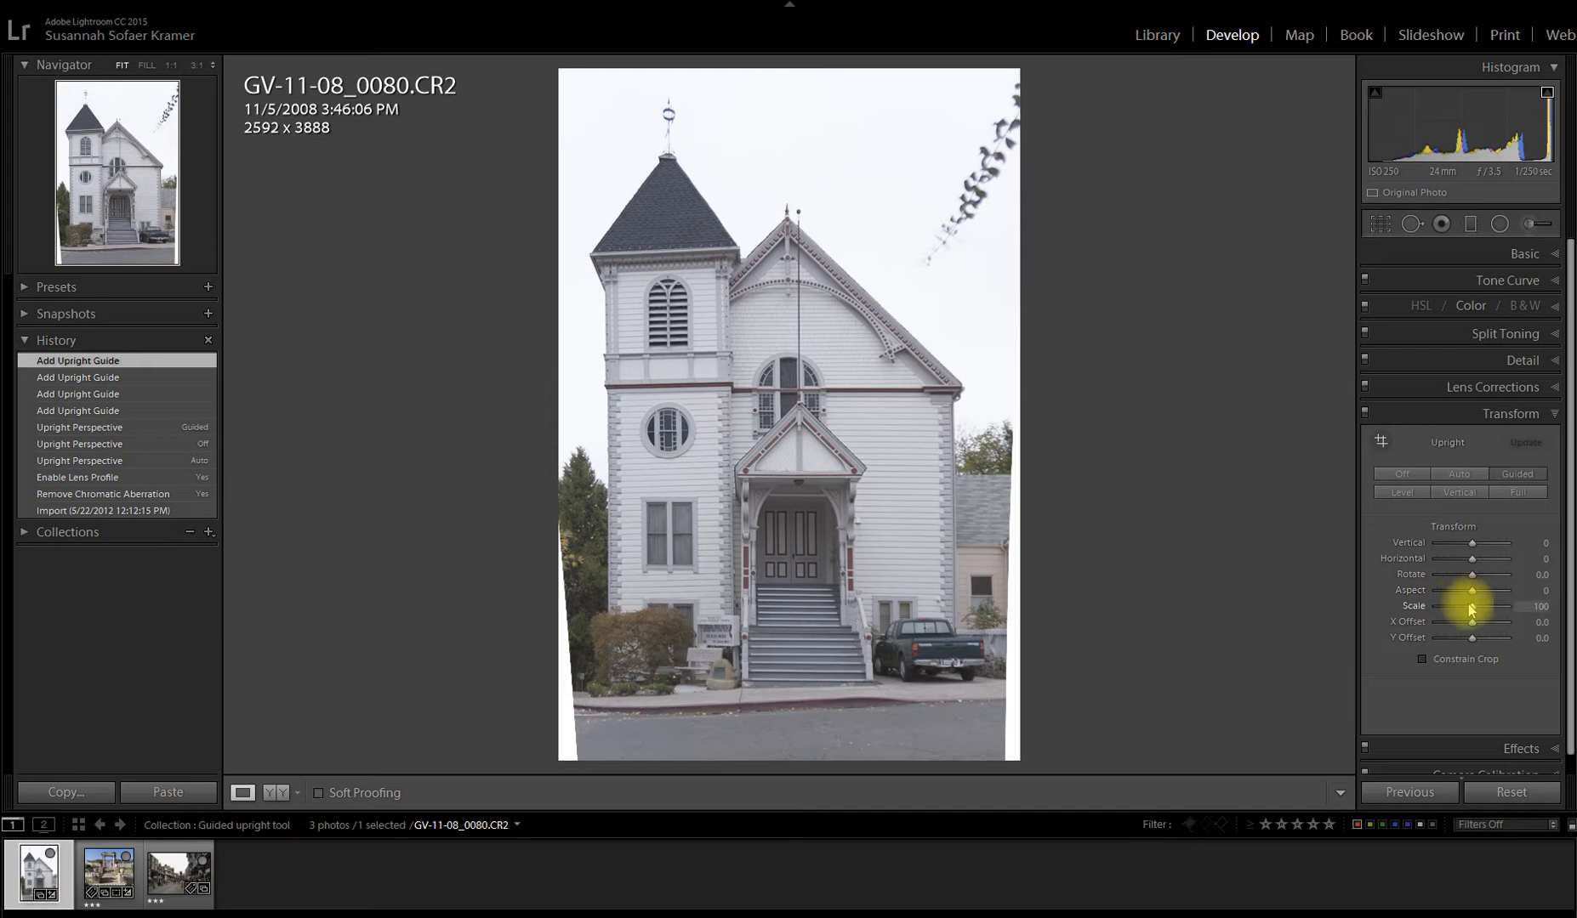
# Step: Try a transform scale of 98, vertical 2, horizontal 7 and a slight rotation, resetting all but the scale
pyautogui.moveTo(1472, 607)
pyautogui.mouseDown()
pyautogui.moveTo(1447, 609)
pyautogui.moveTo(1470, 609)
pyautogui.mouseUp()
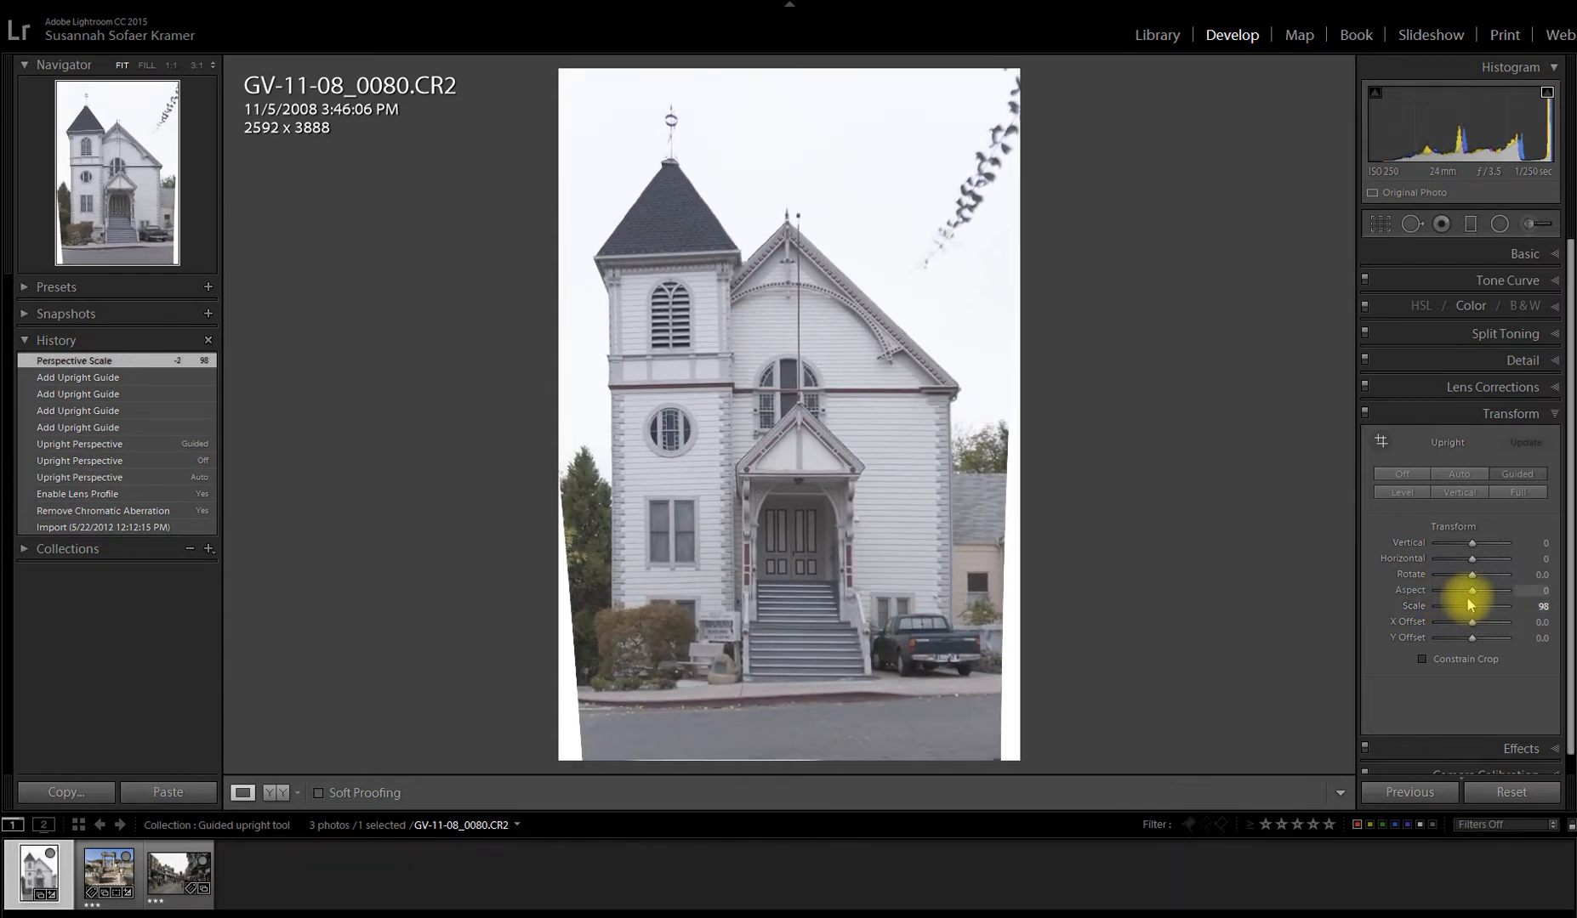
pyautogui.moveTo(1472, 544)
pyautogui.mouseDown()
pyautogui.moveTo(1489, 545)
pyautogui.moveTo(1457, 548)
pyautogui.moveTo(1496, 561)
pyautogui.moveTo(1457, 561)
pyautogui.moveTo(1475, 559)
pyautogui.mouseUp()
pyautogui.doubleClick(1474, 546)
pyautogui.doubleClick(1471, 560)
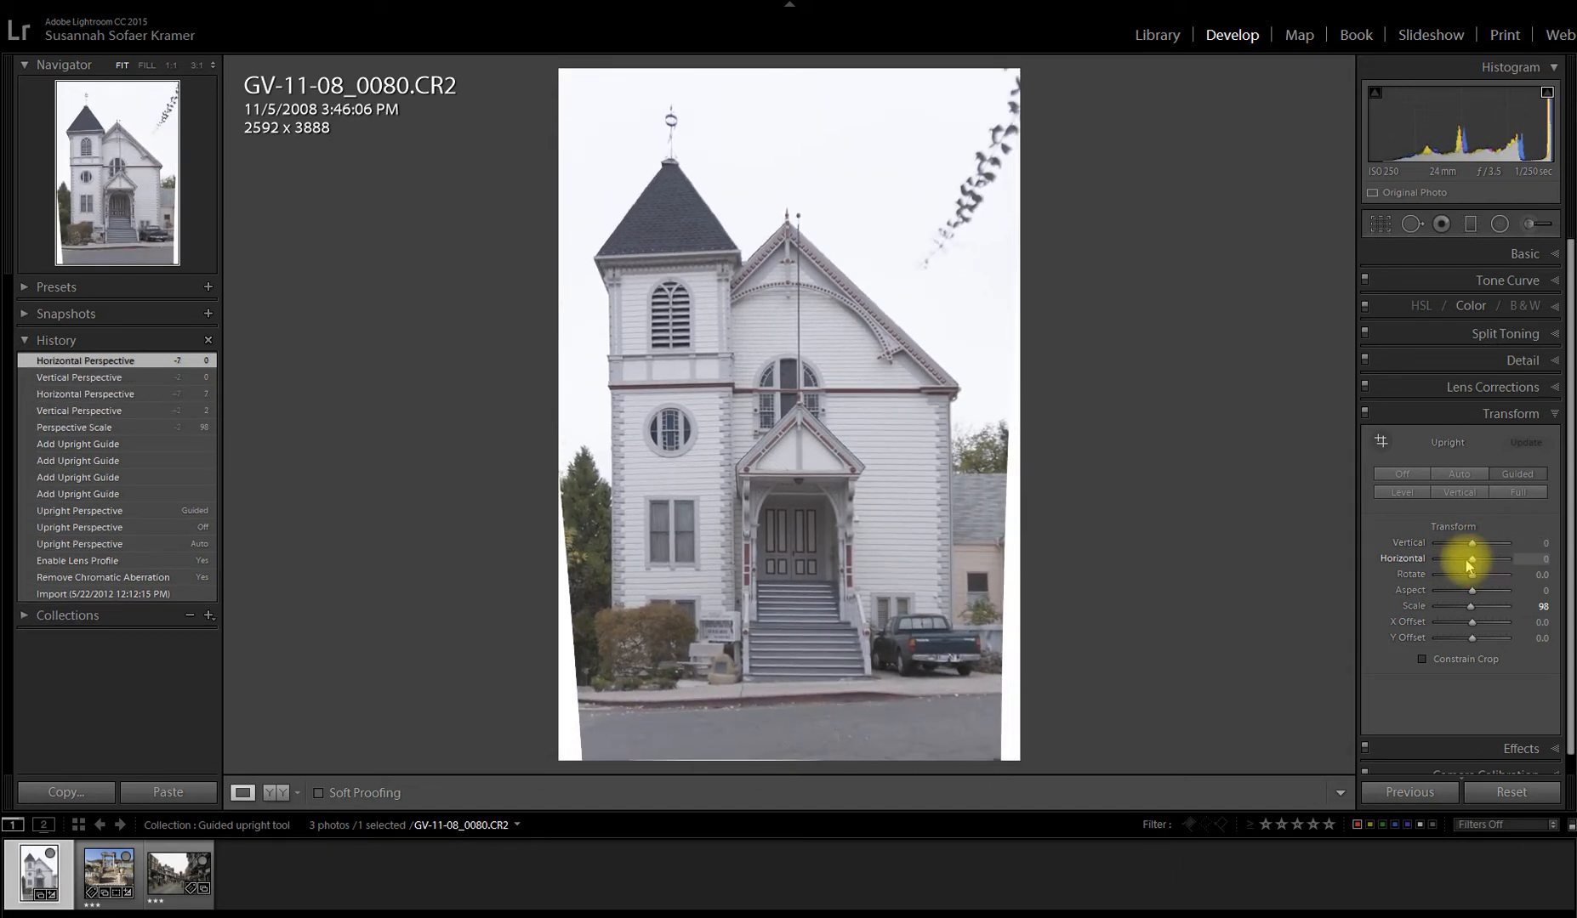
pyautogui.moveTo(1474, 580)
pyautogui.mouseDown()
pyautogui.moveTo(1491, 575)
pyautogui.moveTo(1474, 581)
pyautogui.mouseUp()
pyautogui.doubleClick(1473, 582)
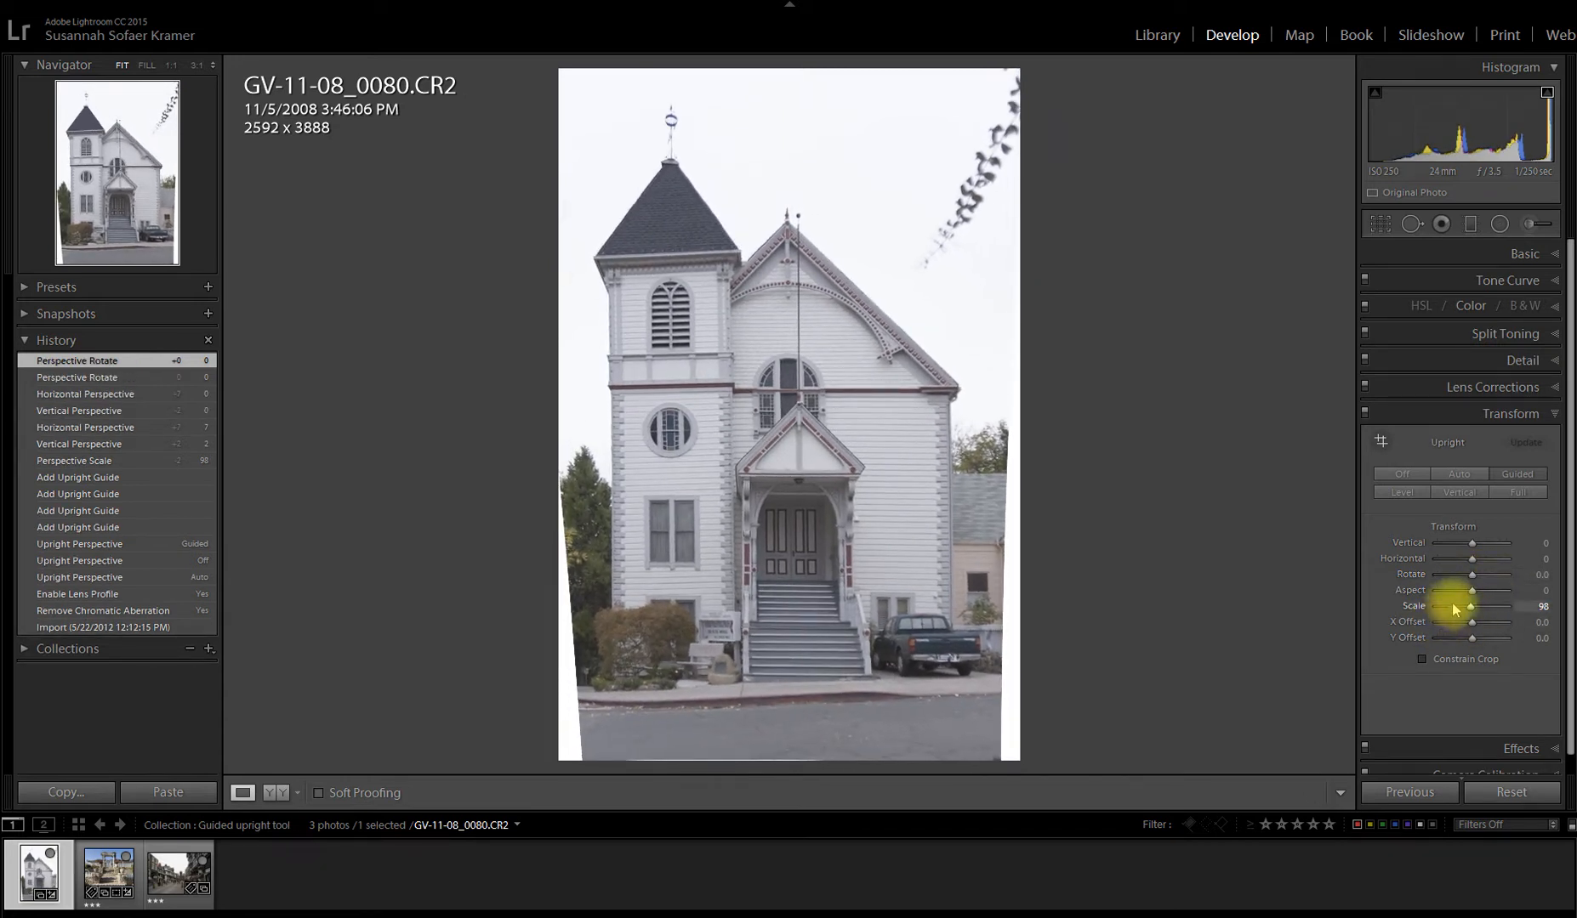
# Step: Try the aspect adjustment and offsets of X -2.4 and Y +19.1, and reset them along with the scale
pyautogui.moveTo(1482, 595)
pyautogui.mouseDown()
pyautogui.moveTo(1497, 598)
pyautogui.moveTo(1456, 596)
pyautogui.mouseUp()
pyautogui.doubleClick(1468, 593)
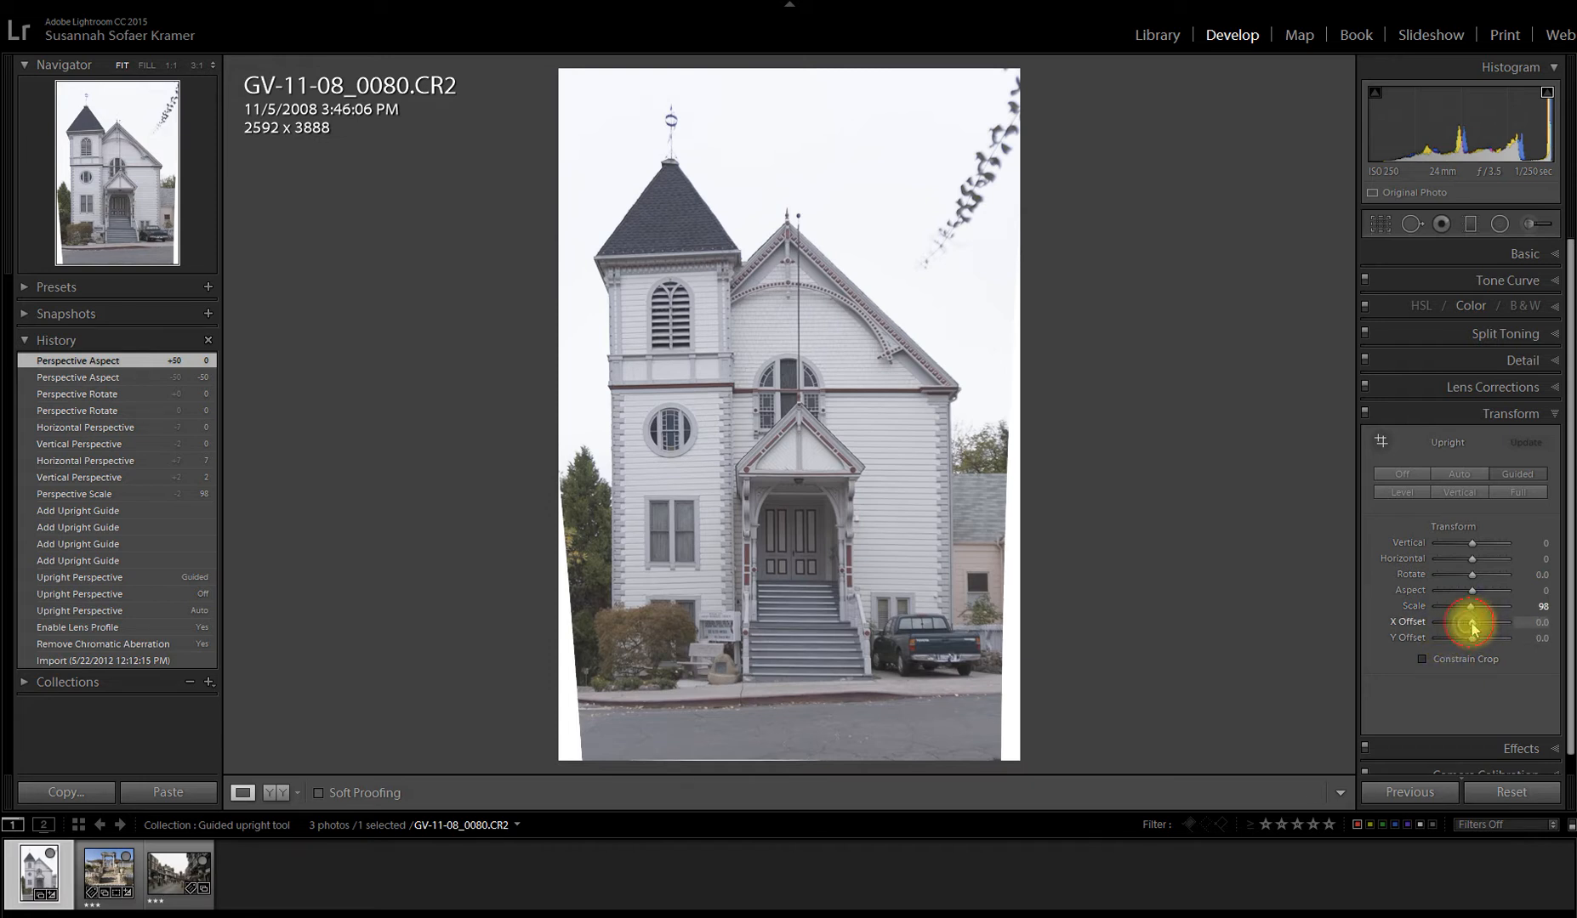
pyautogui.moveTo(1473, 623); pyautogui.dragTo(1478, 633)
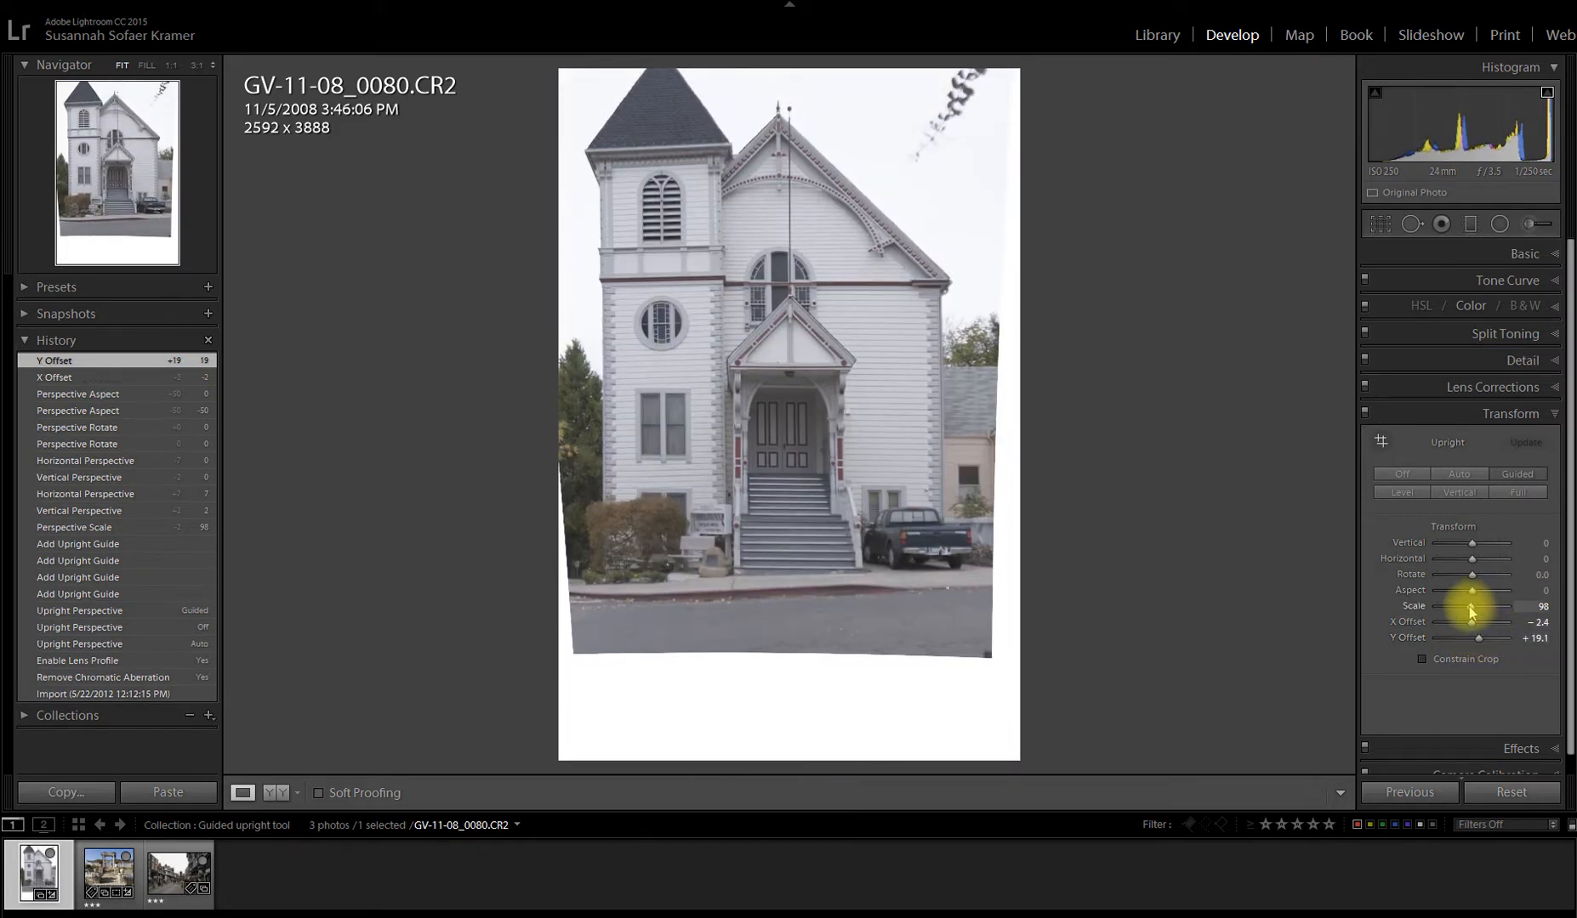
pyautogui.doubleClick(1471, 606)
pyautogui.doubleClick(1472, 622)
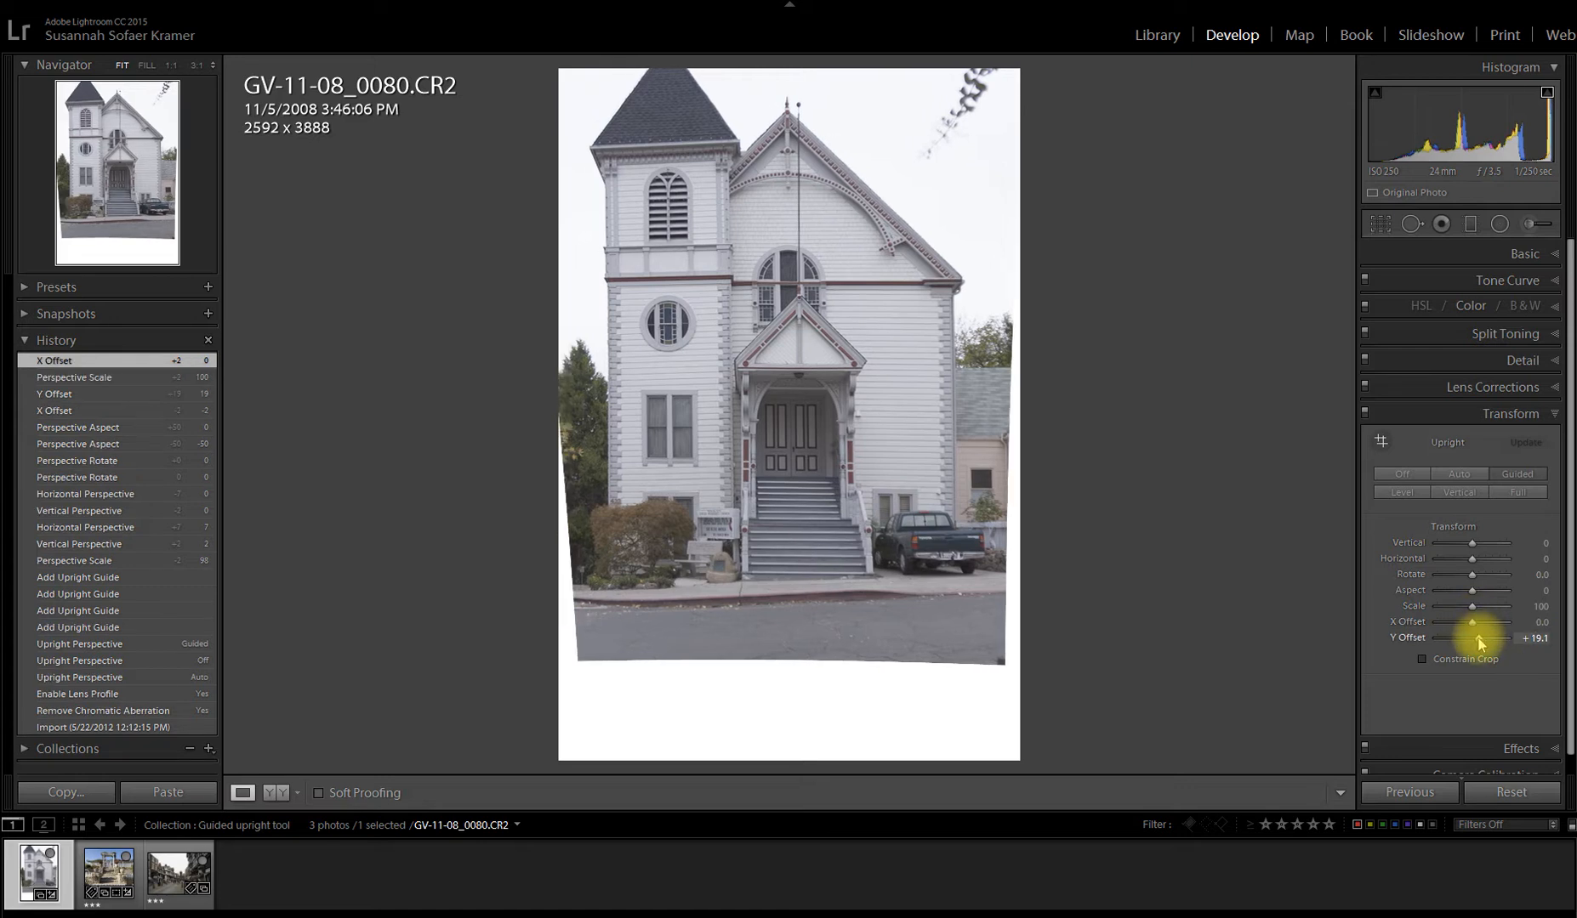
pyautogui.doubleClick(1478, 639)
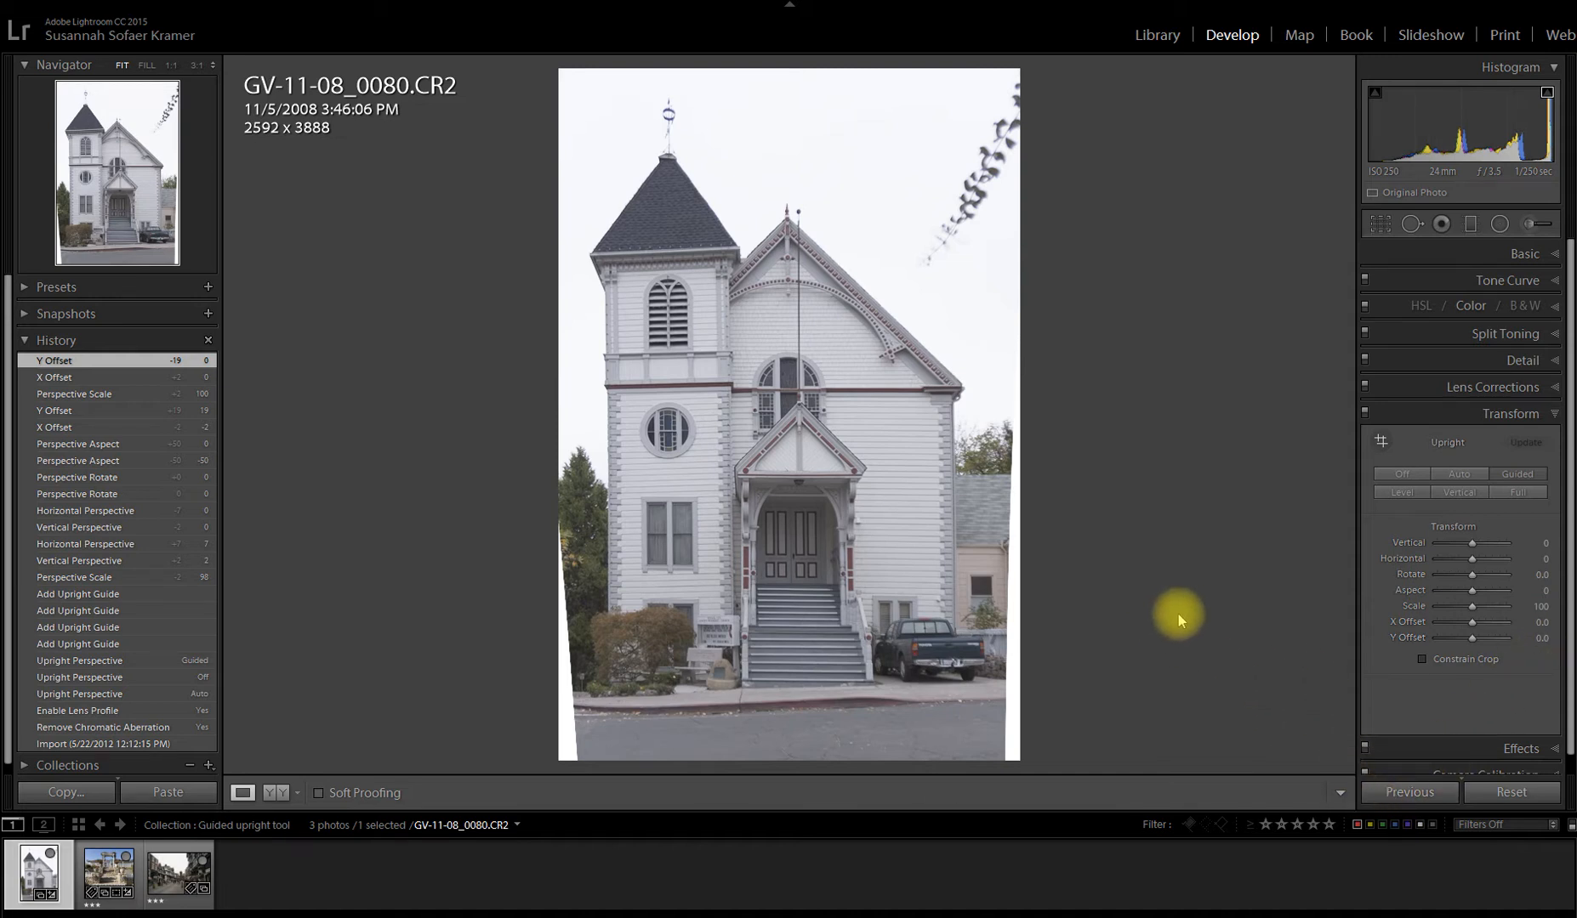
# Step: Crop some sky from the top and road from the bottom of the church photo, leaving it at 2592 x 3560
pyautogui.click(1381, 224)
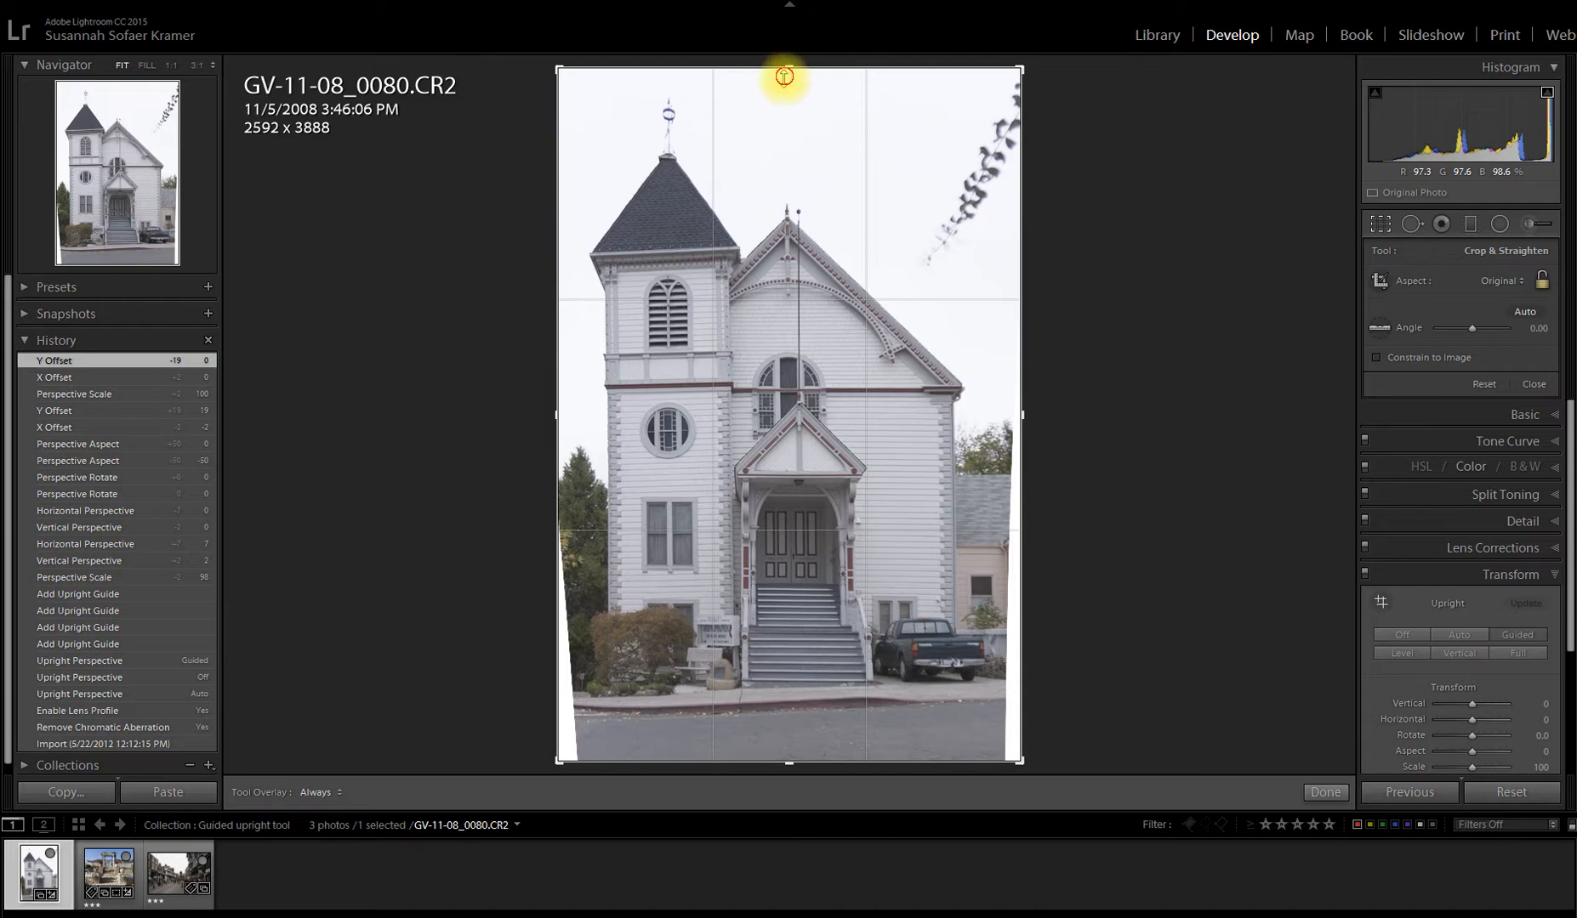
pyautogui.moveTo(784, 77); pyautogui.dragTo(785, 83)
pyautogui.moveTo(791, 755); pyautogui.dragTo(794, 733)
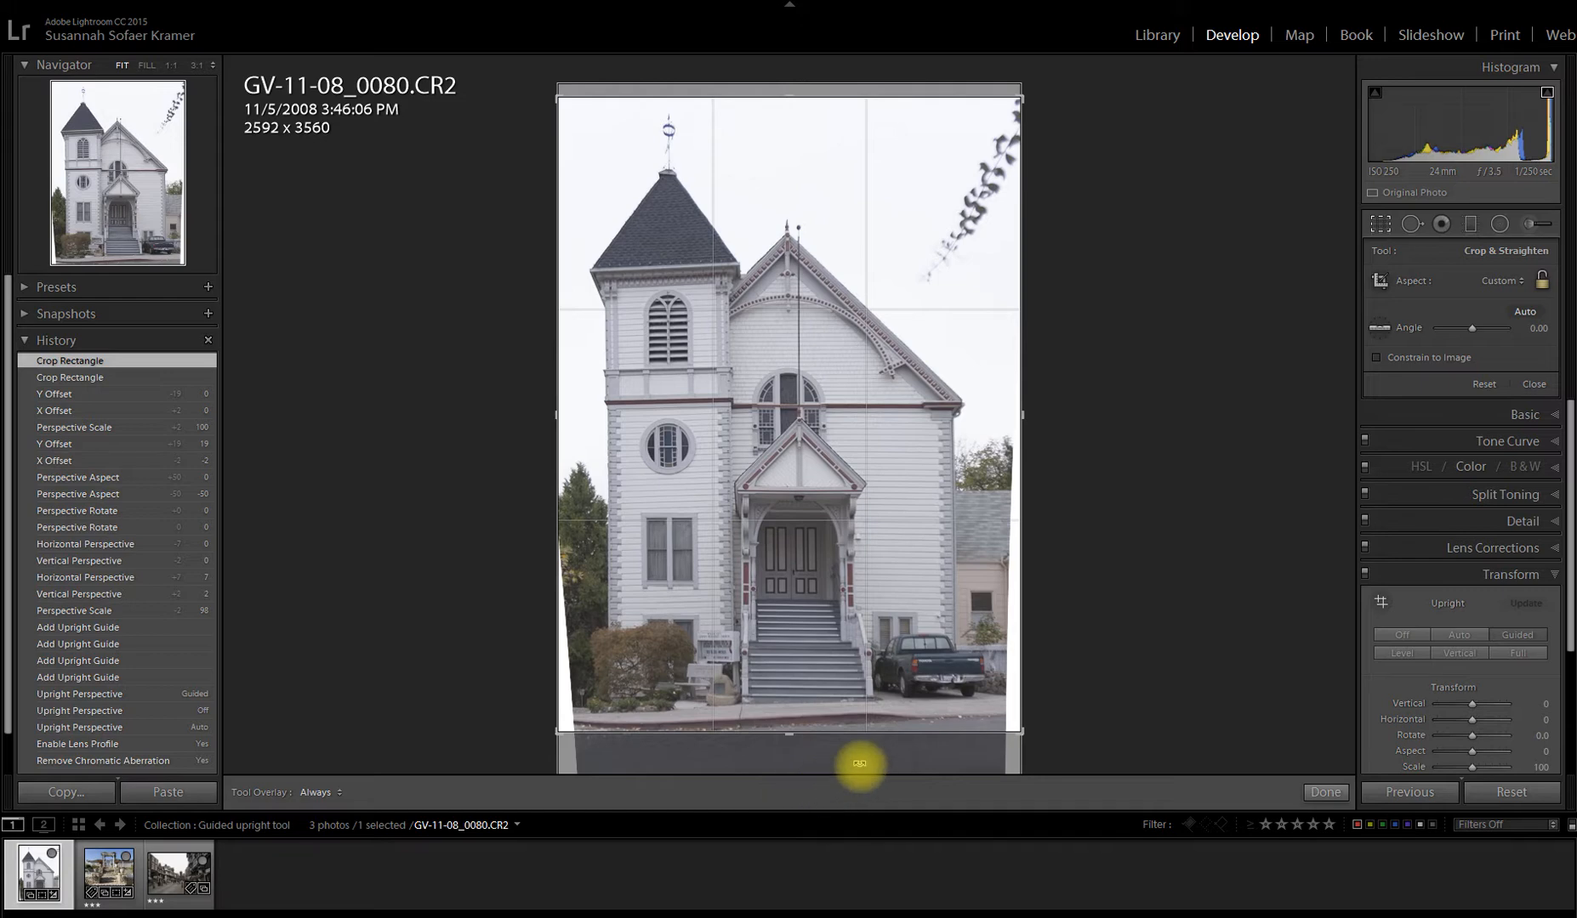
pyautogui.click(1325, 792)
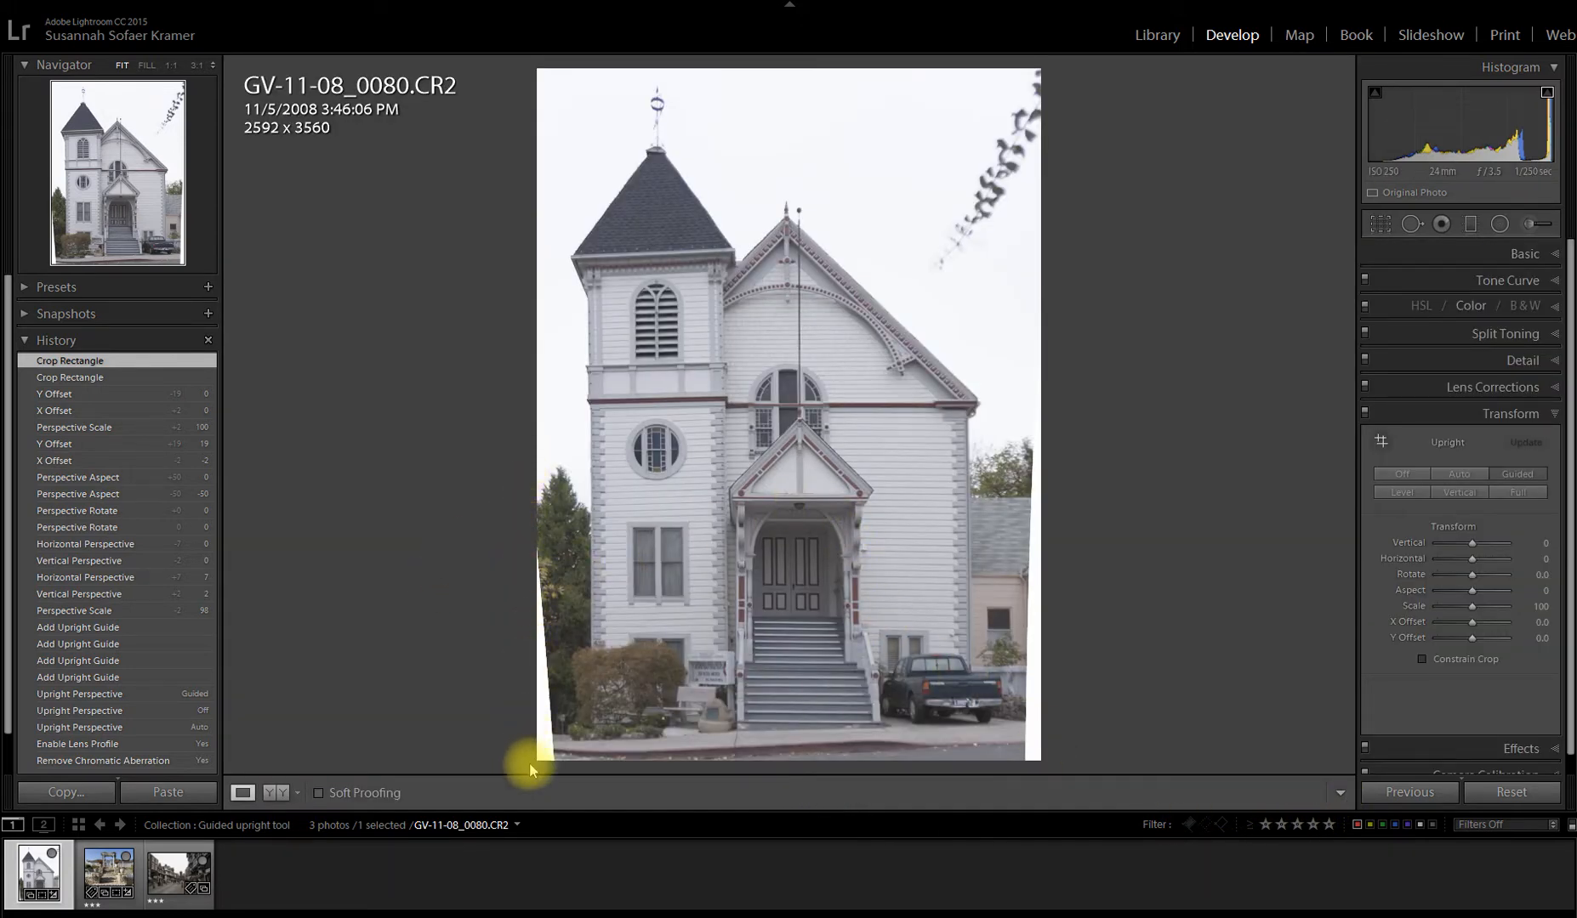
# Step: Crop the church photo's left and right sides to remove the white wedges, leaving it at 2395 x 3560
pyautogui.click(1380, 224)
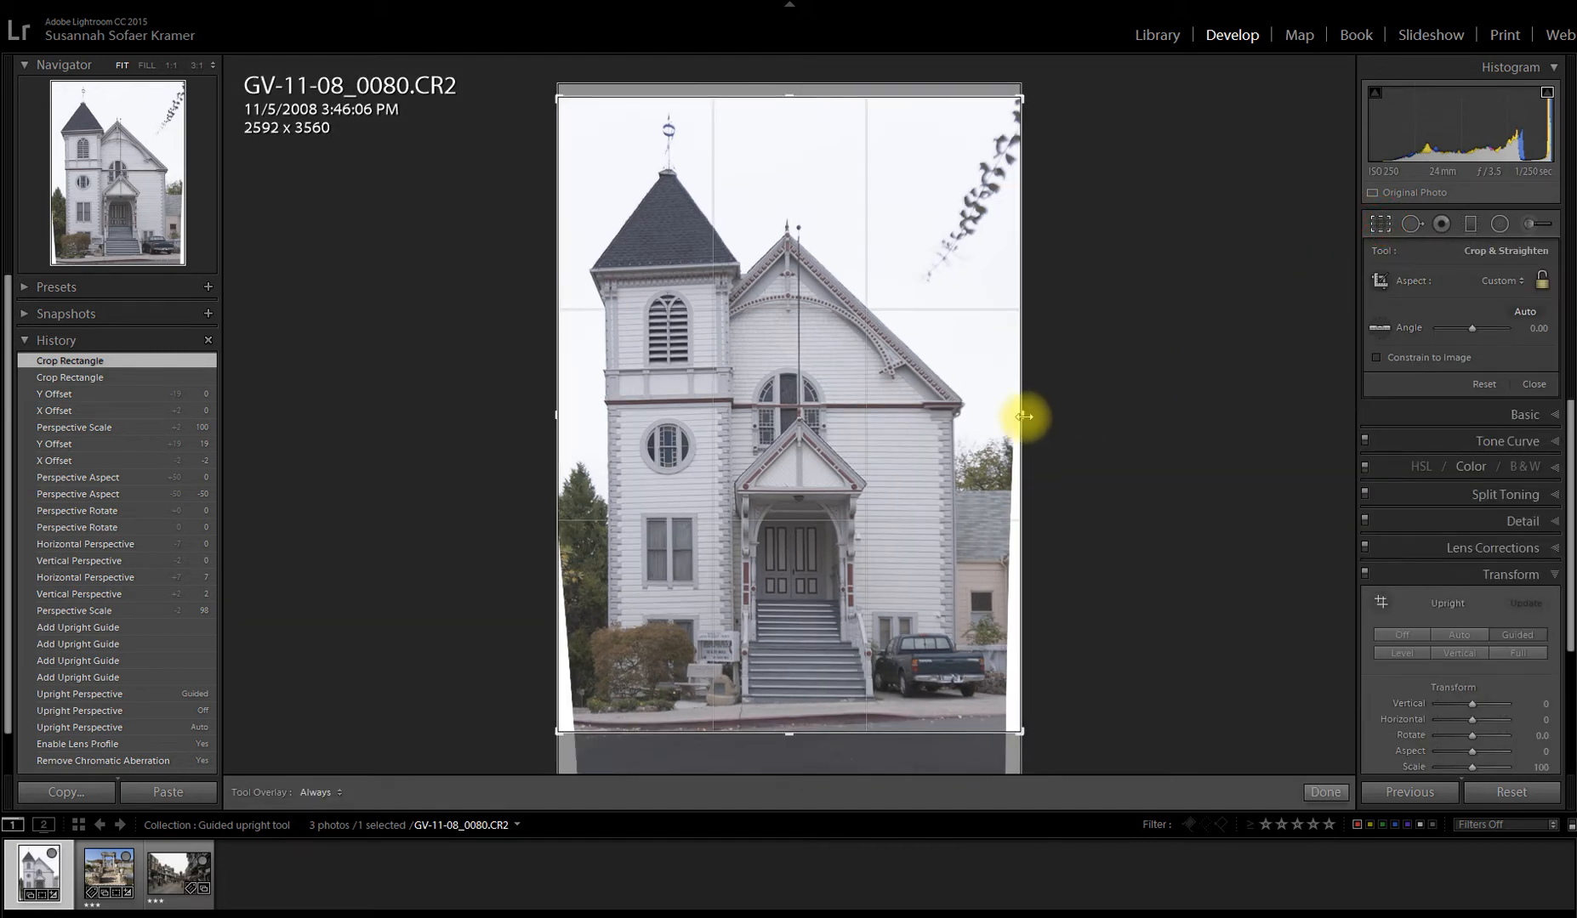
pyautogui.moveTo(1022, 417)
pyautogui.mouseDown()
pyautogui.moveTo(986, 455)
pyautogui.moveTo(1017, 411)
pyautogui.mouseUp()
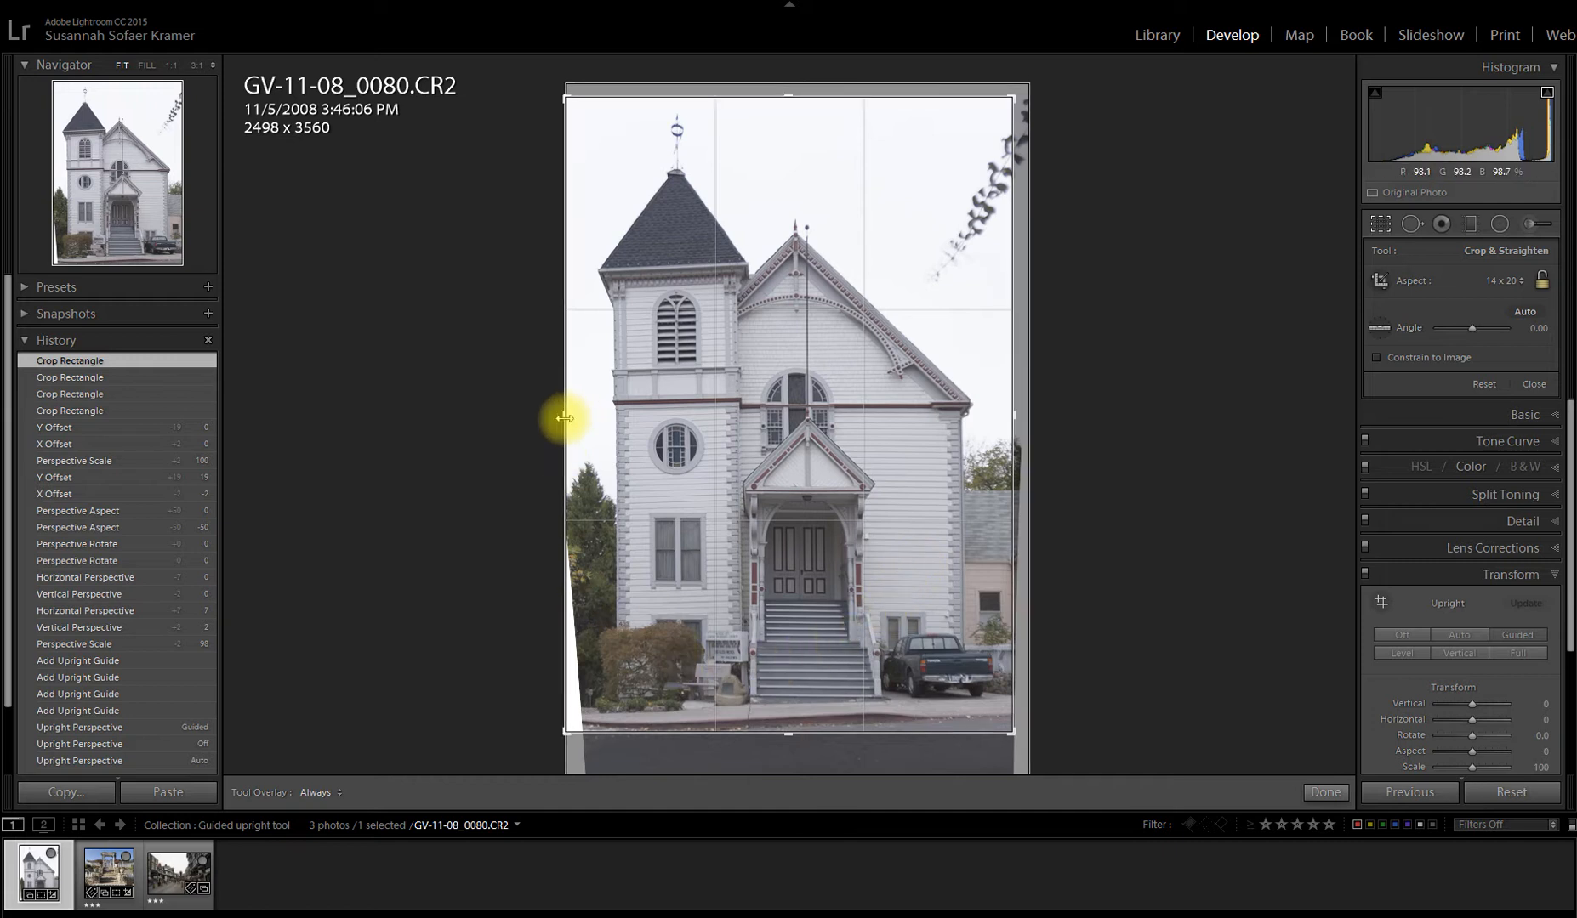
pyautogui.moveTo(568, 415); pyautogui.dragTo(581, 421)
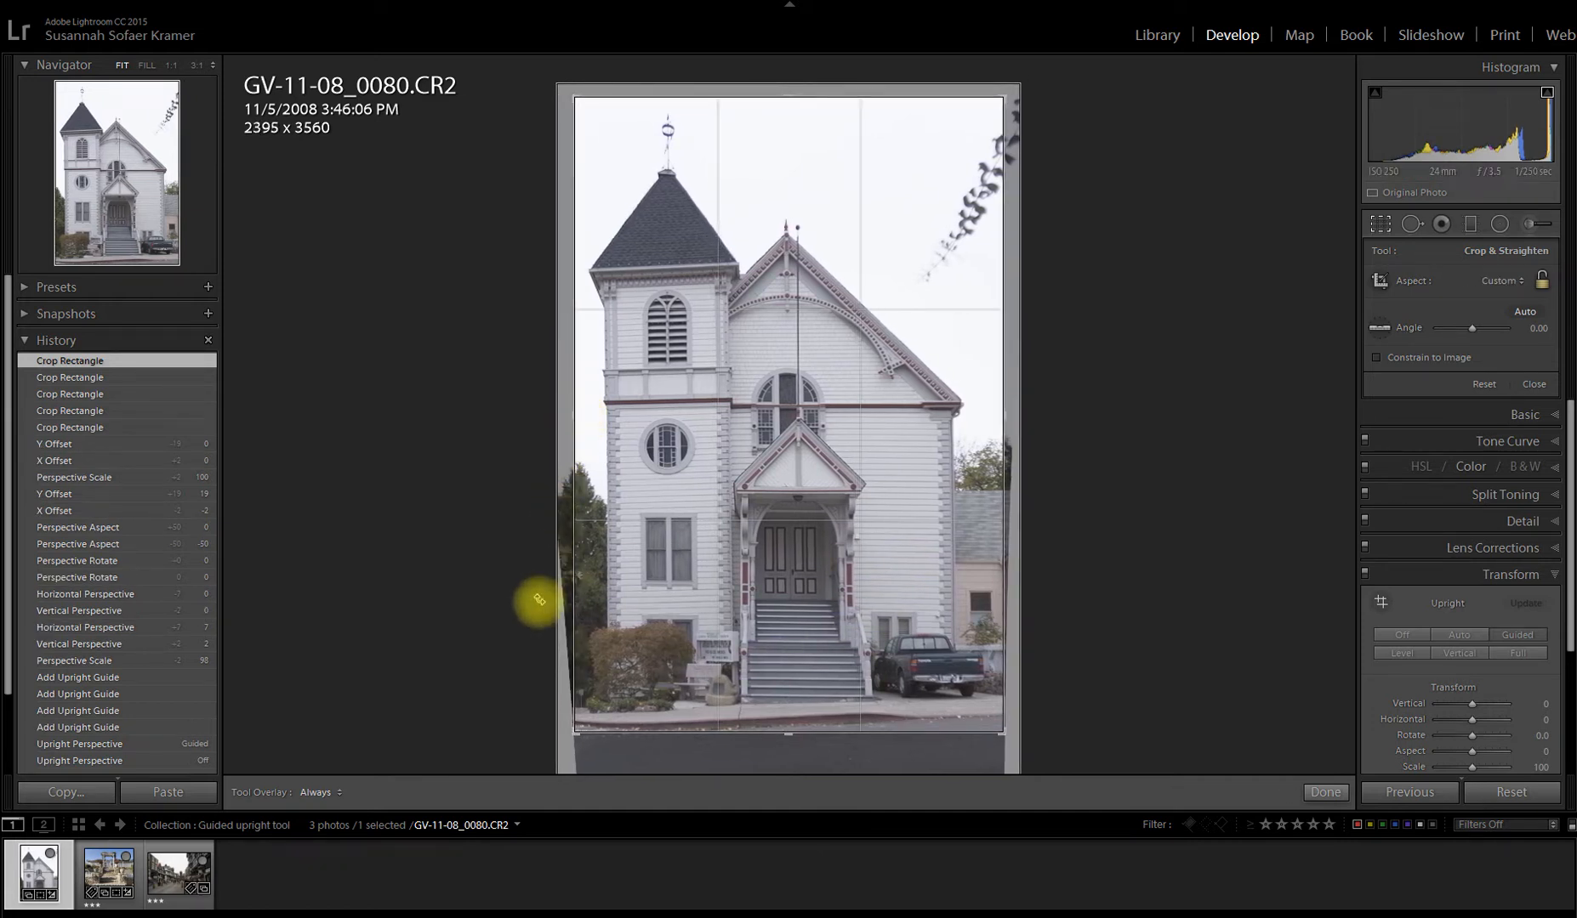
pyautogui.click(1325, 793)
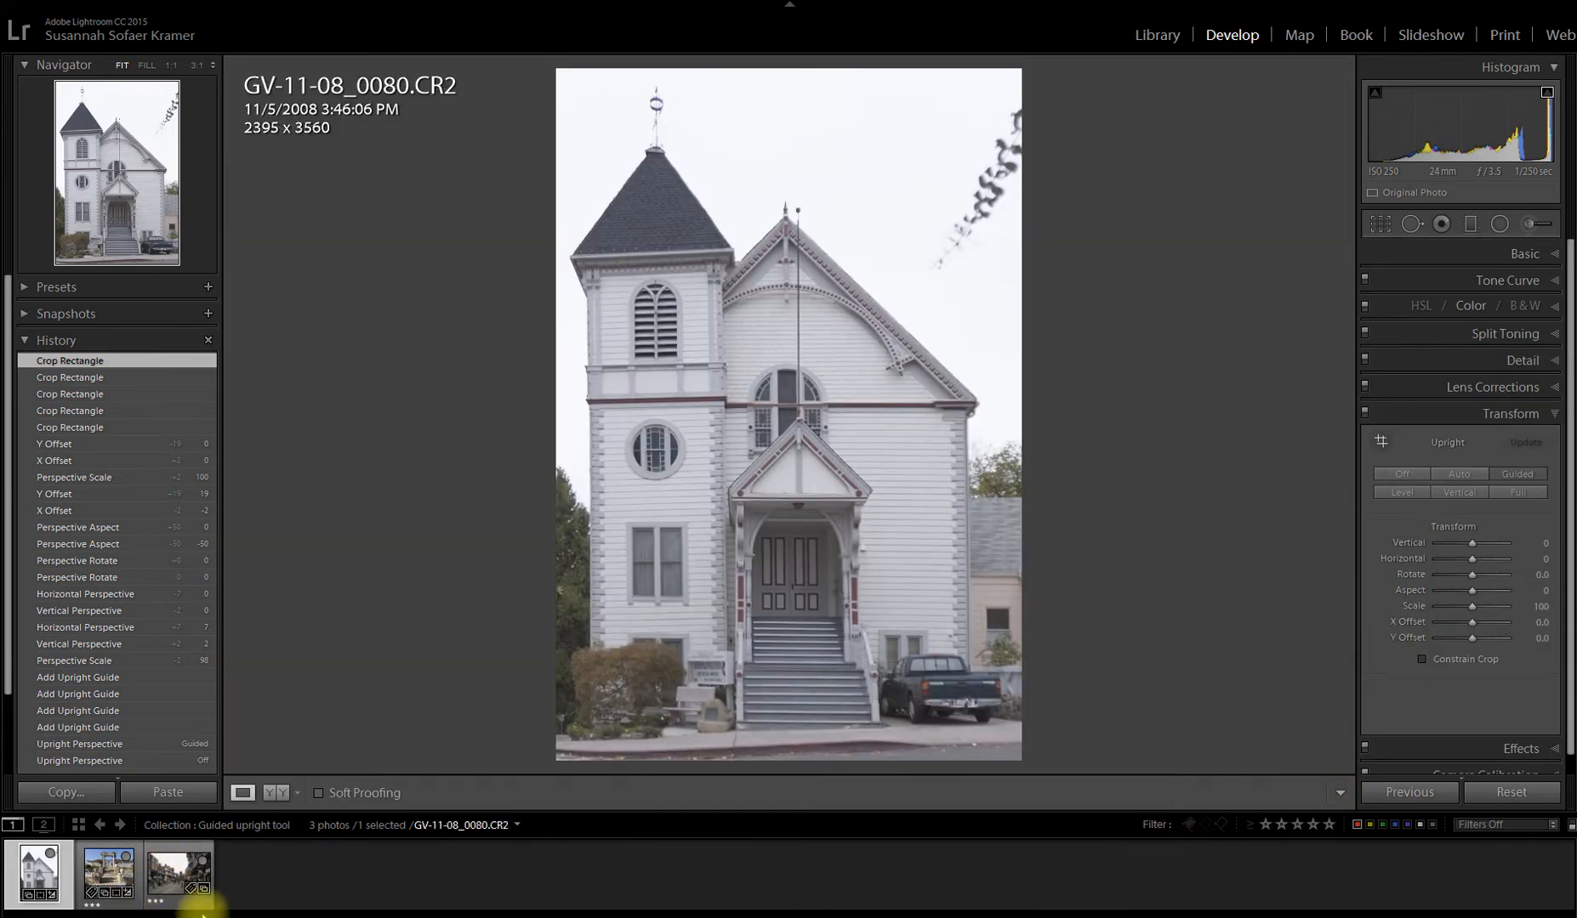
# Step: Open the street photo Israel-14_-20.dng, return it to its Reset Settings history state, and enable Remove Chromatic Aberration
pyautogui.click(176, 885)
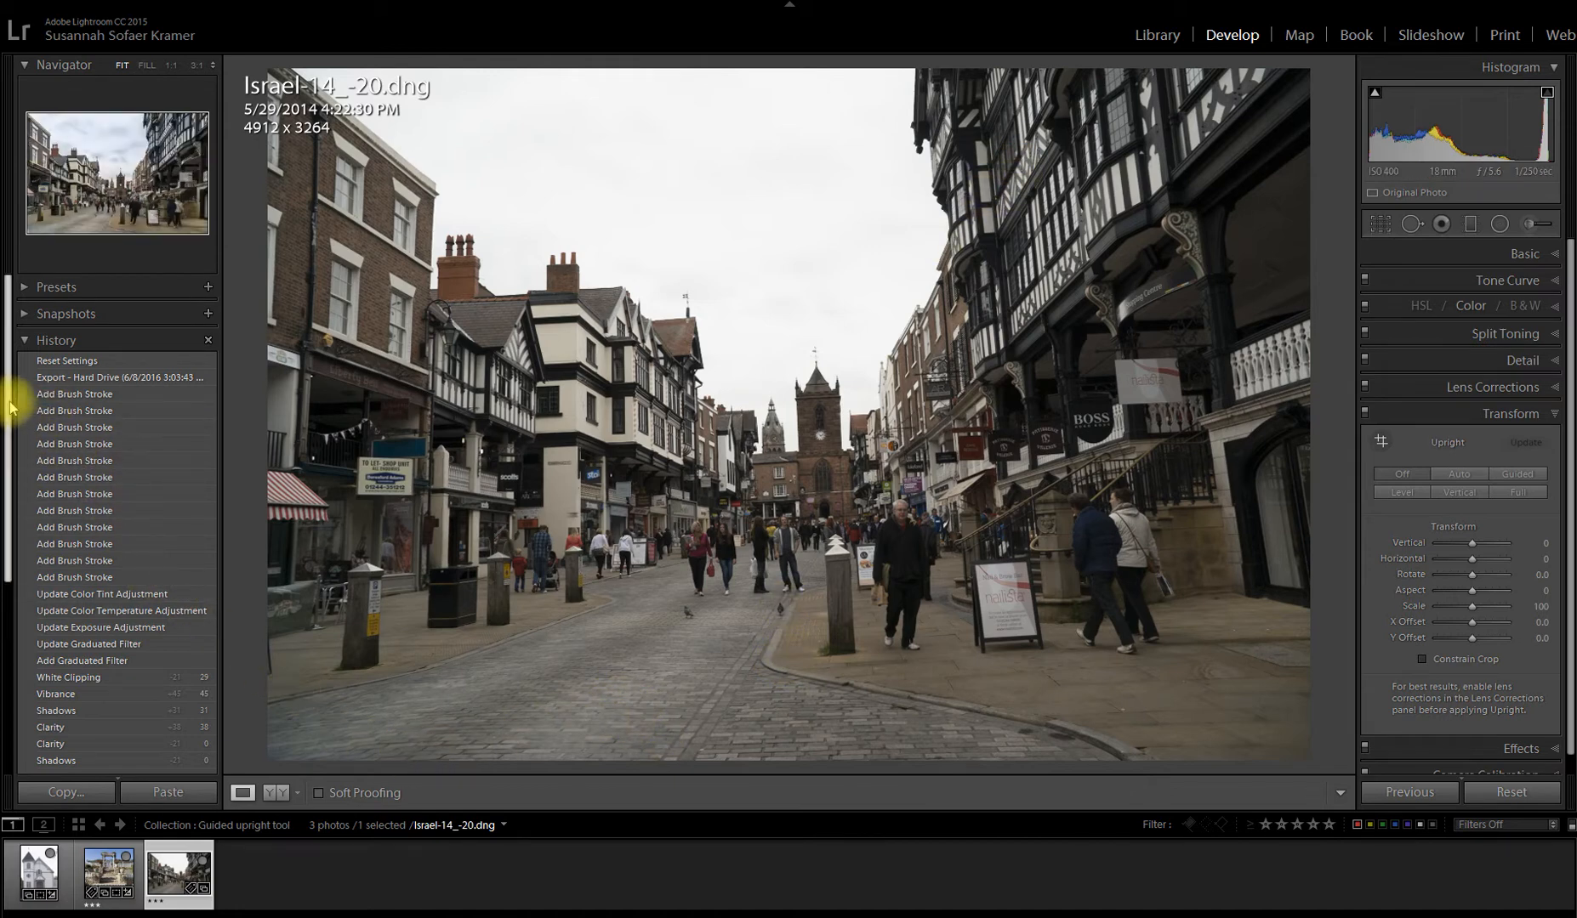
pyautogui.moveTo(5, 396); pyautogui.dragTo(4, 362)
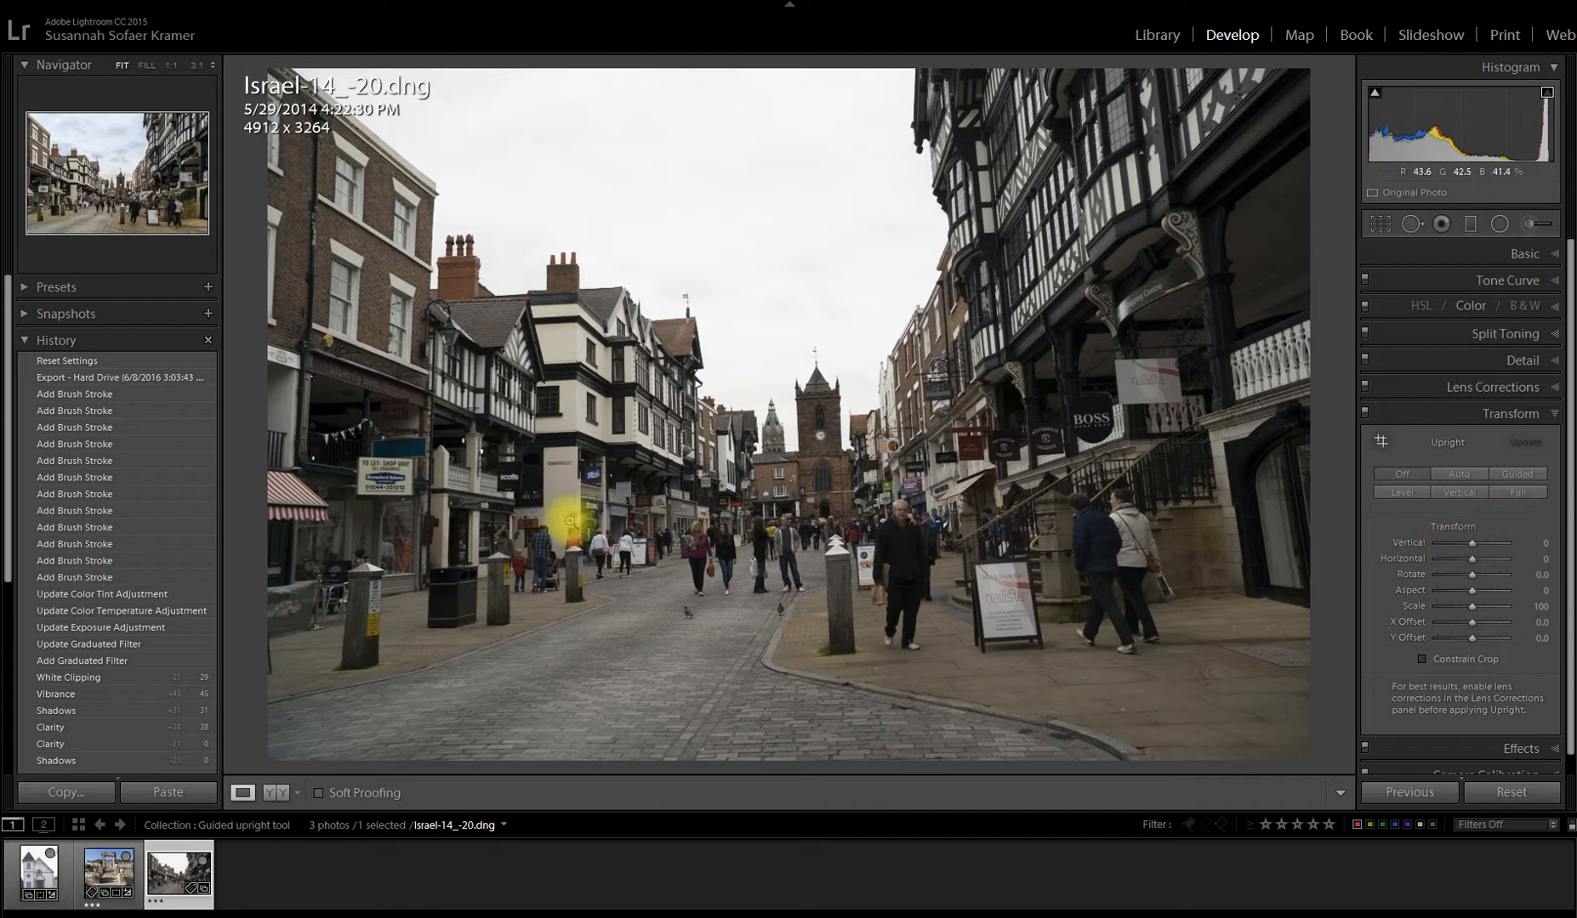
pyautogui.click(85, 360)
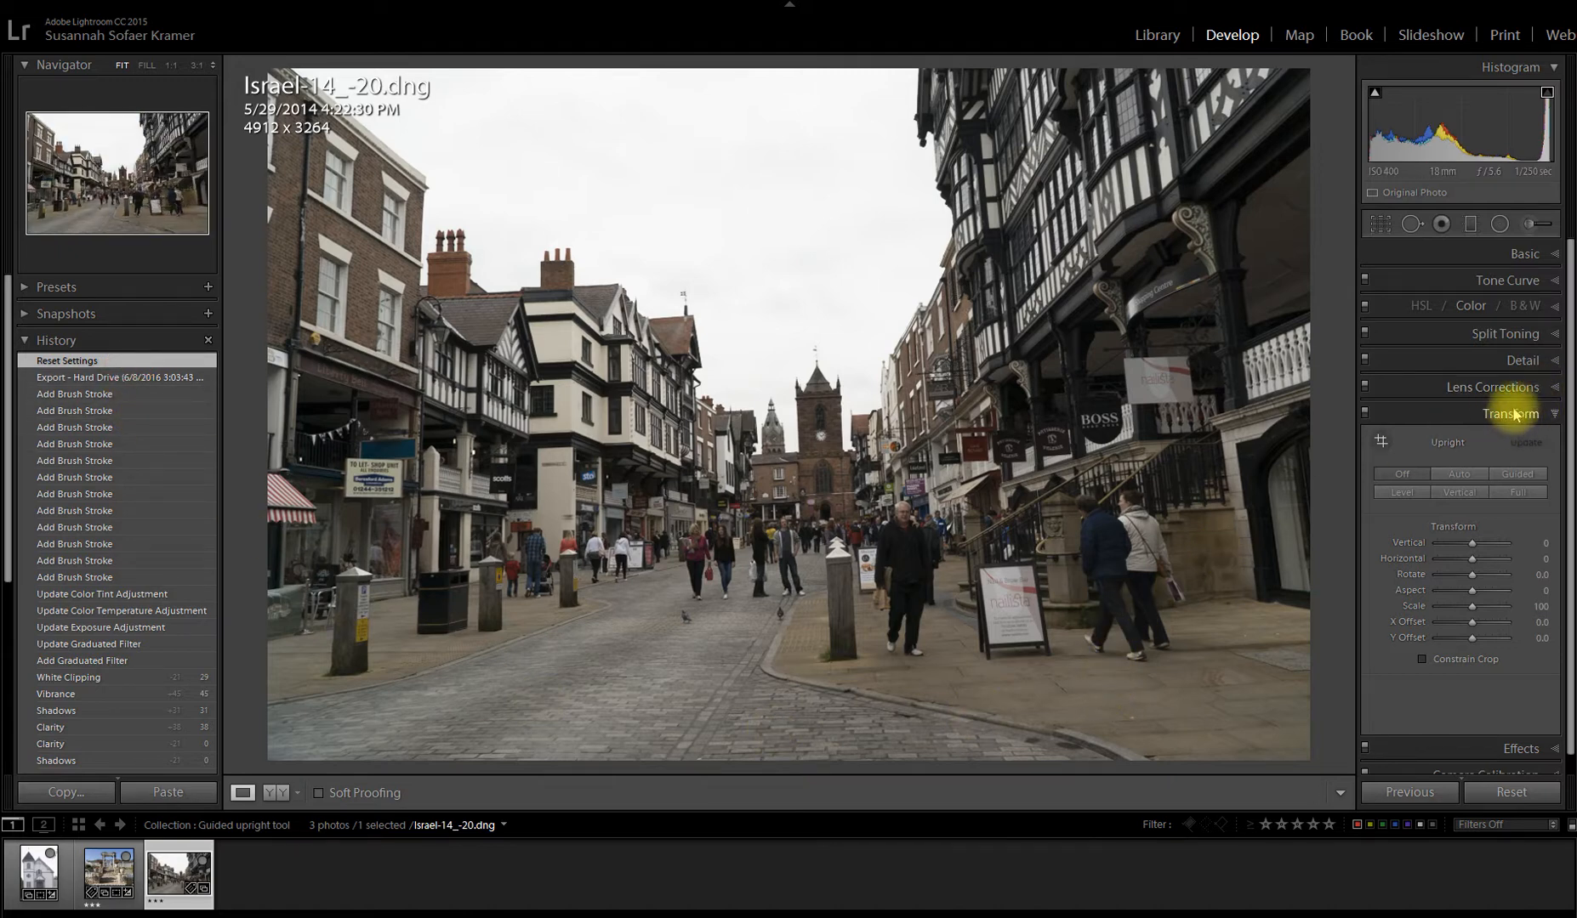
pyautogui.click(1544, 388)
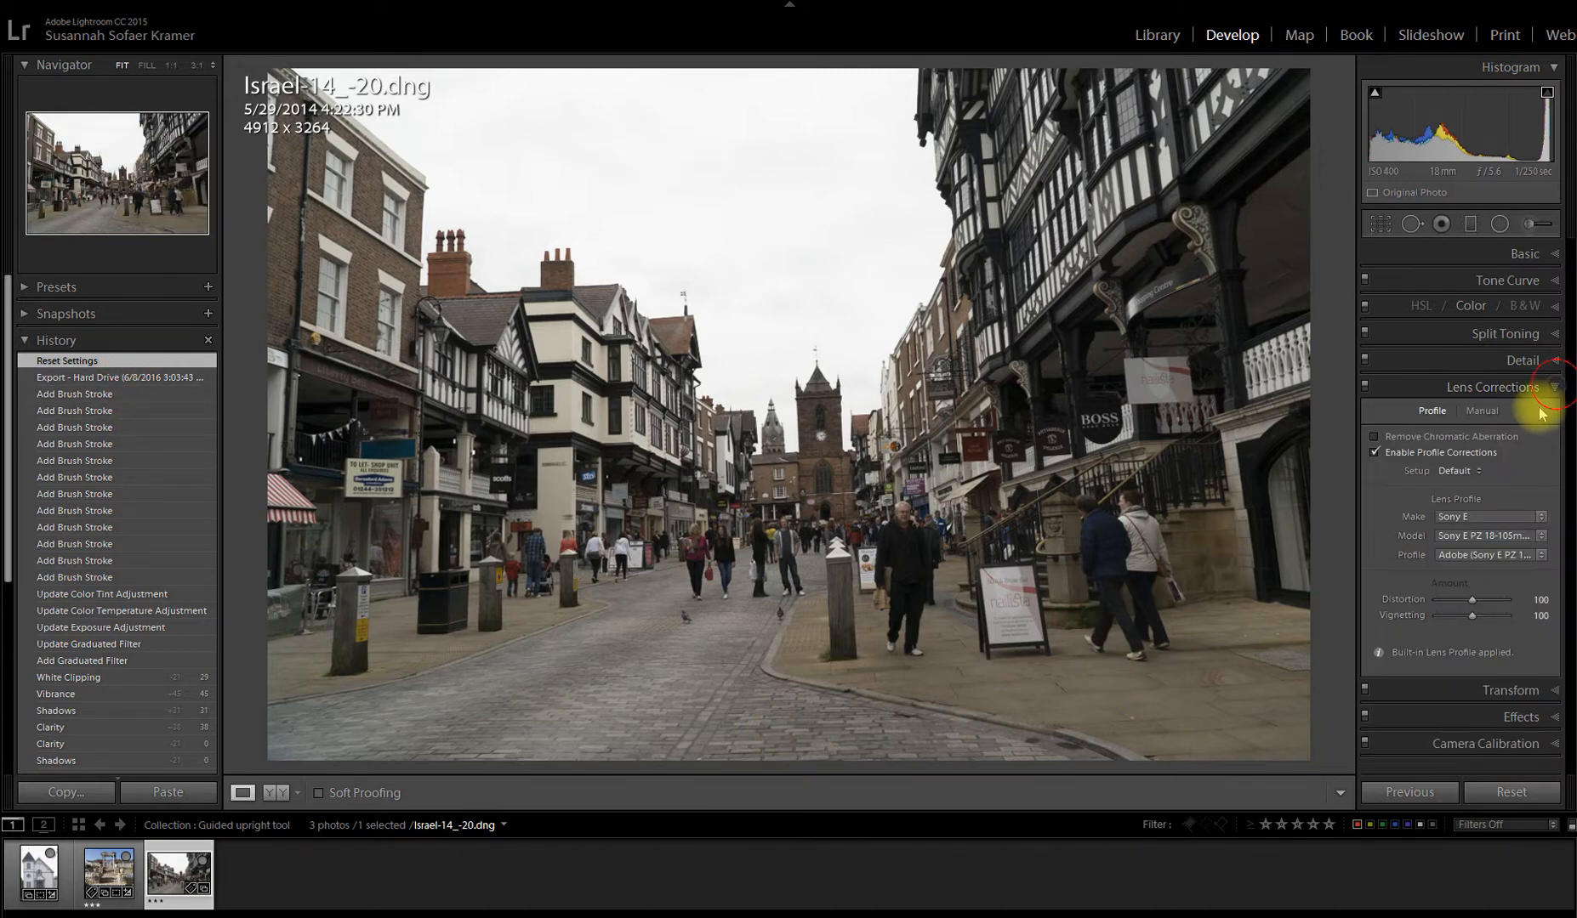
pyautogui.click(1380, 437)
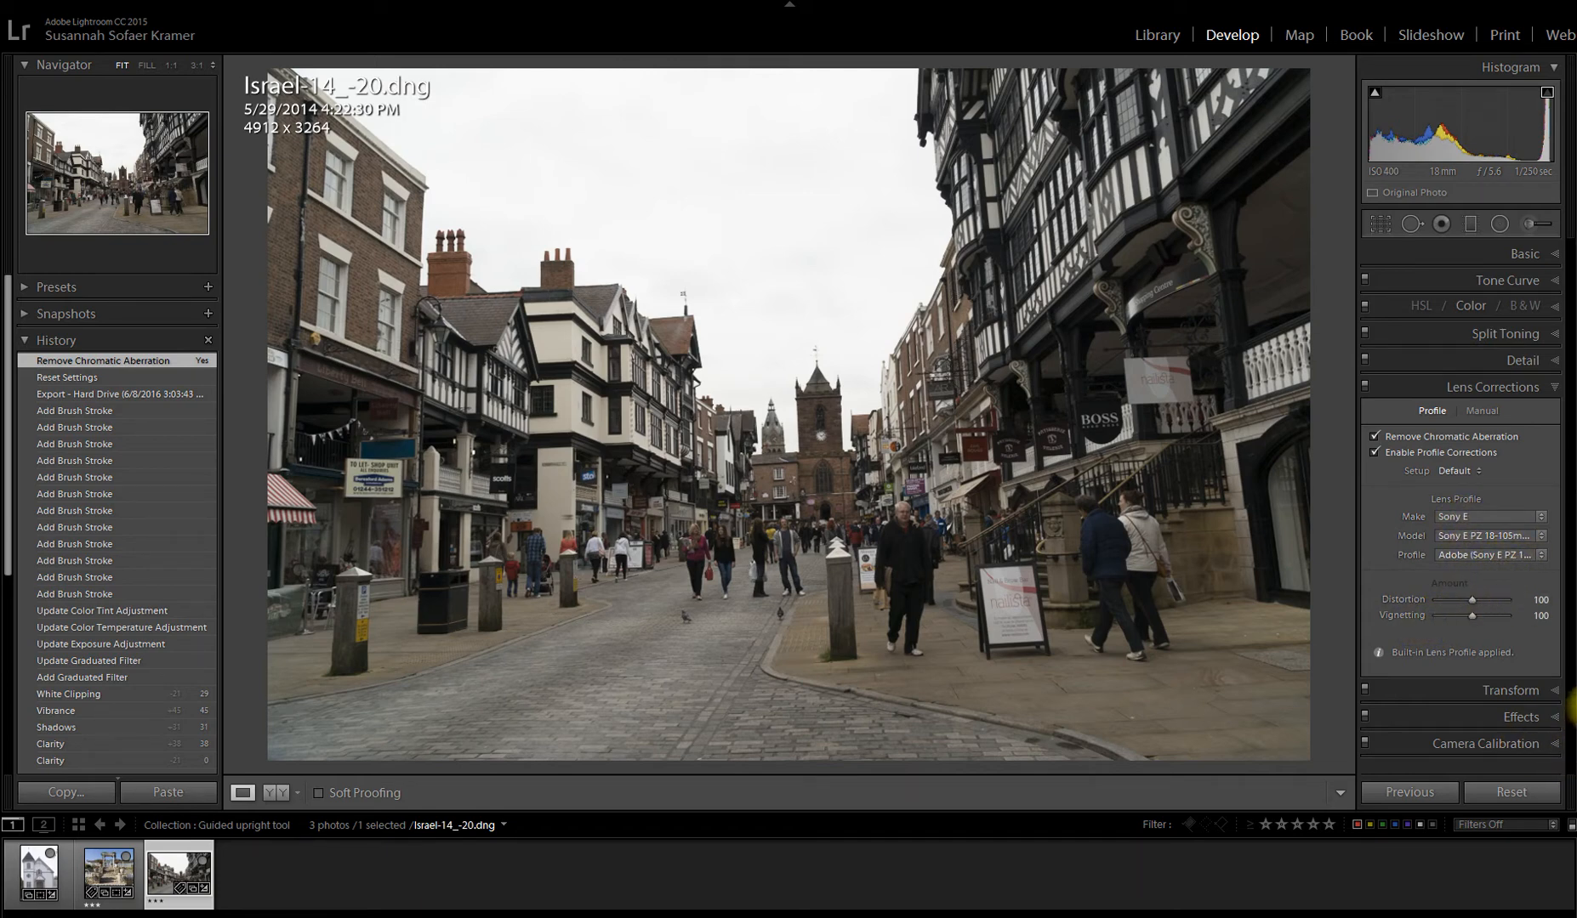
# Step: Try Auto Upright on the street photo and switch Upright back off
pyautogui.click(1522, 690)
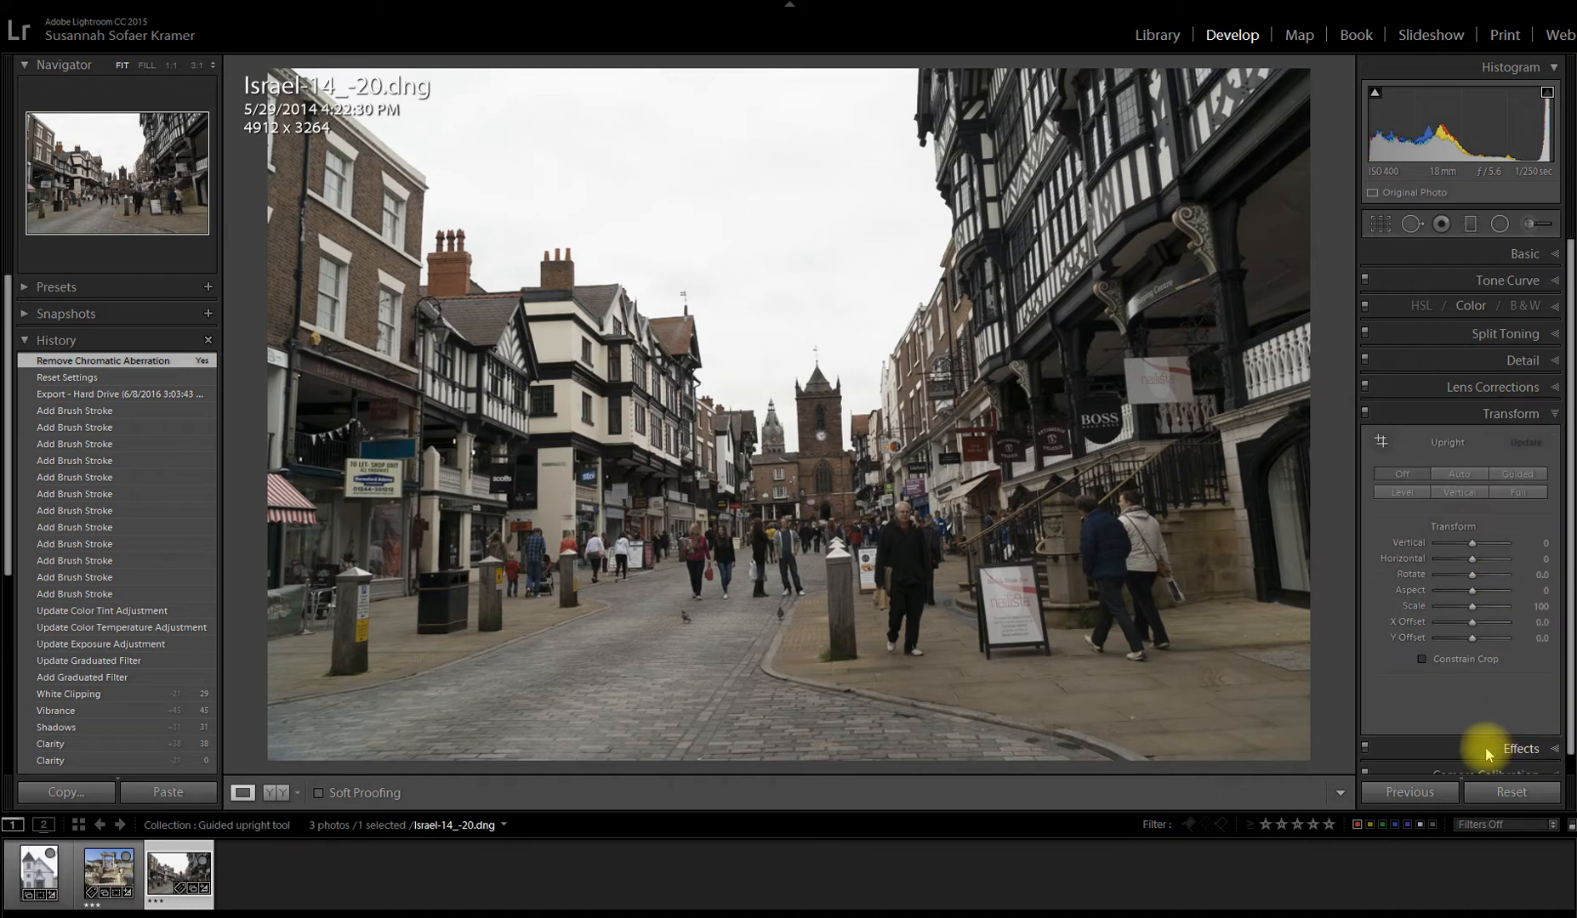
pyautogui.click(1459, 475)
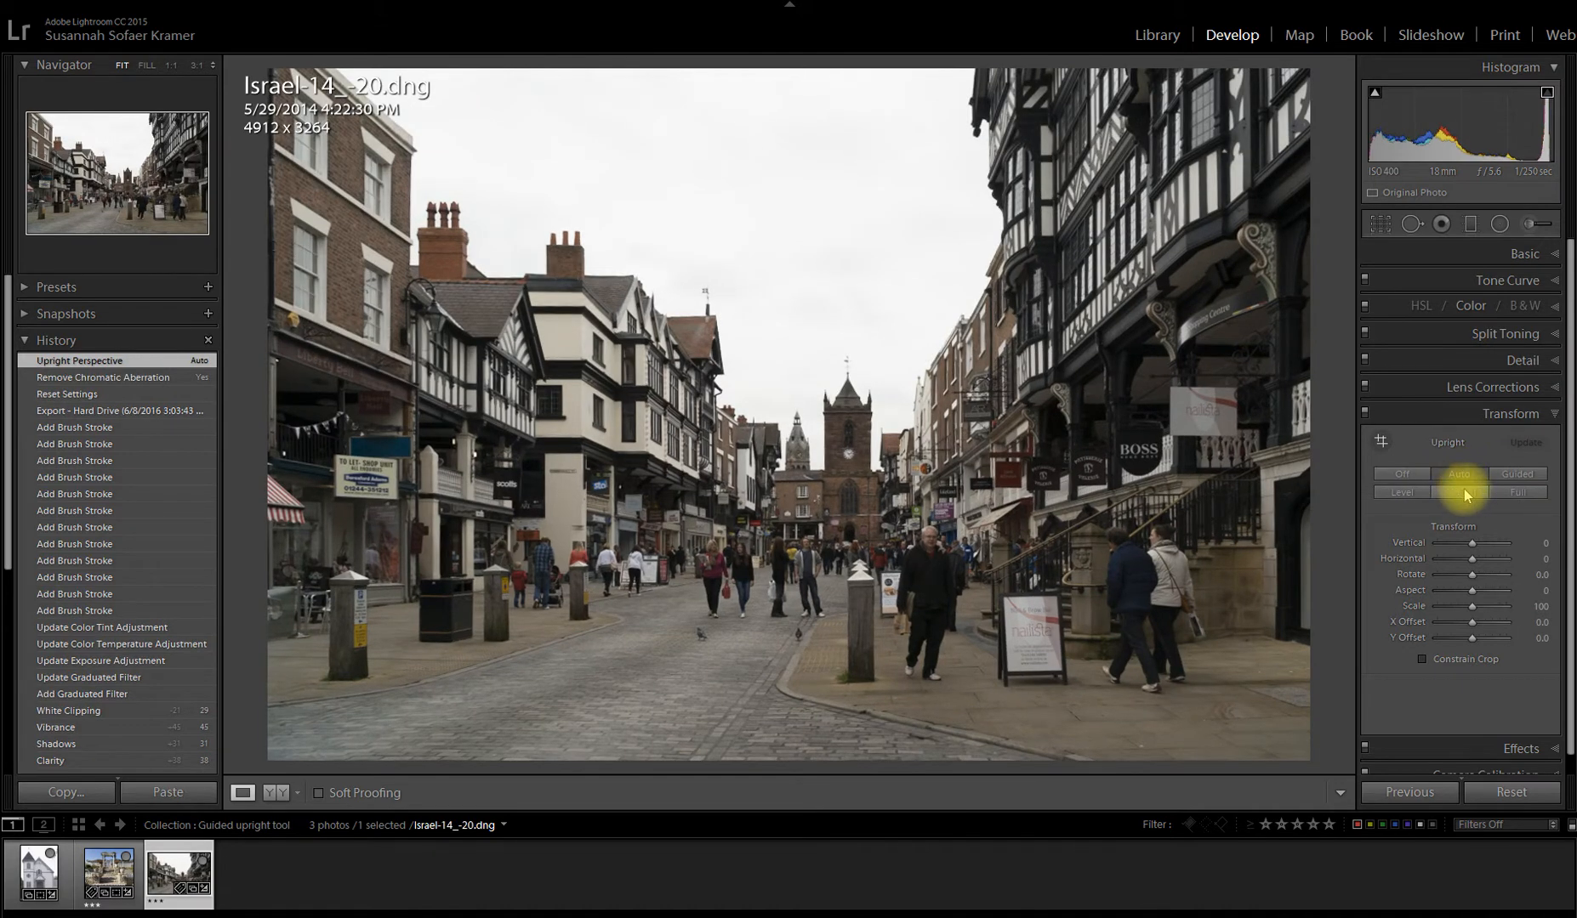
pyautogui.click(1404, 474)
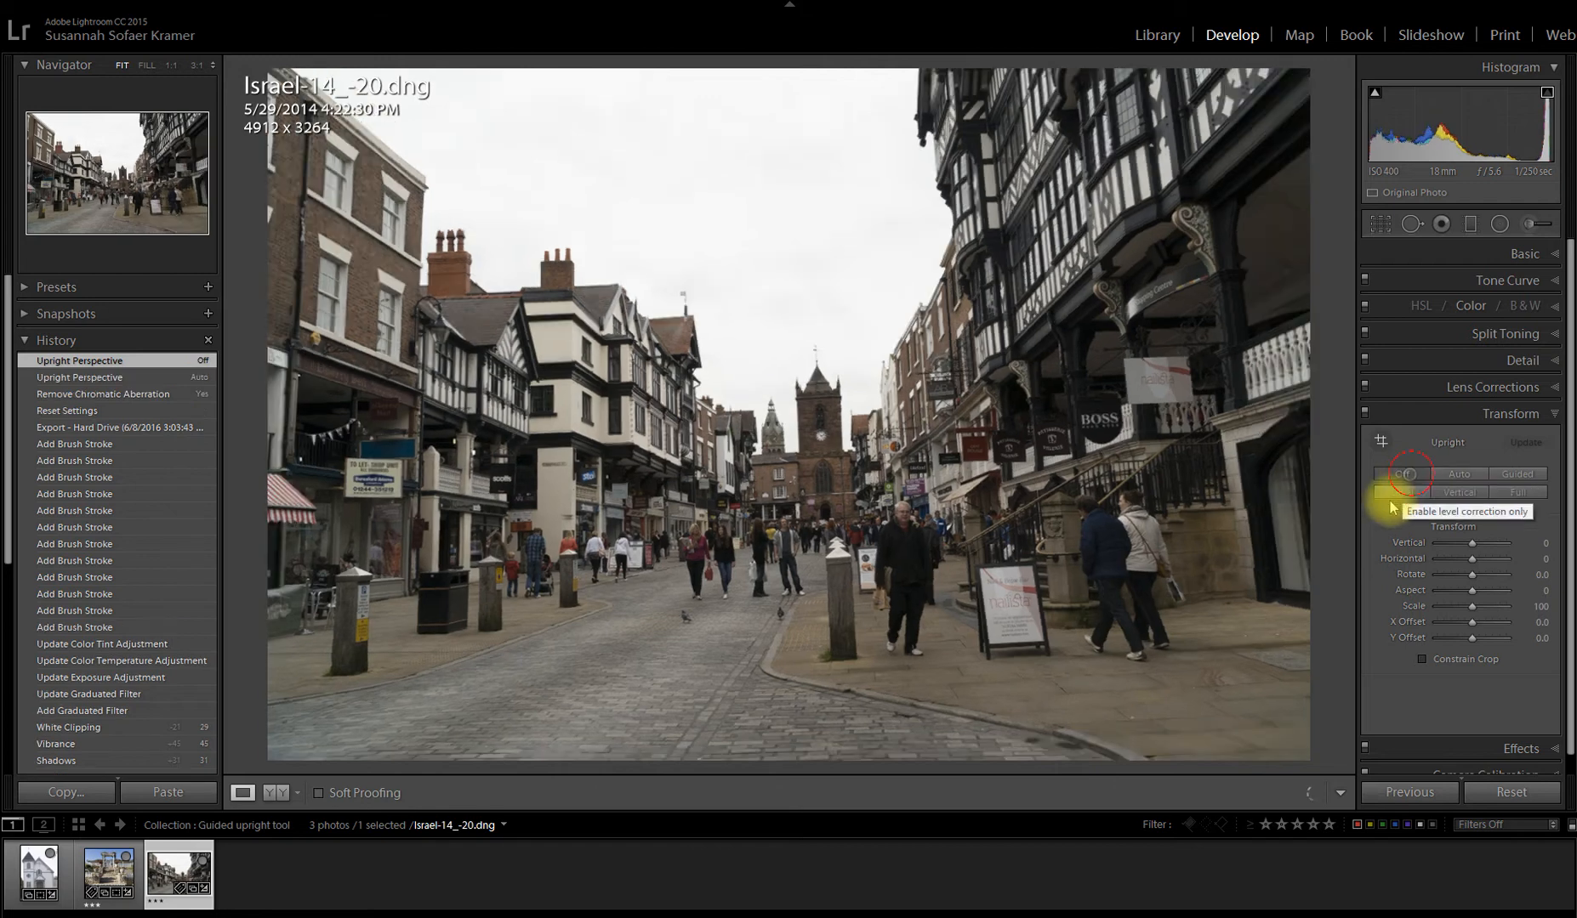
# Step: Correct the street photo with Guided Upright, using vertical guides on the right doorway and left brick building and a horizontal guide across the clock tower
pyautogui.click(1380, 440)
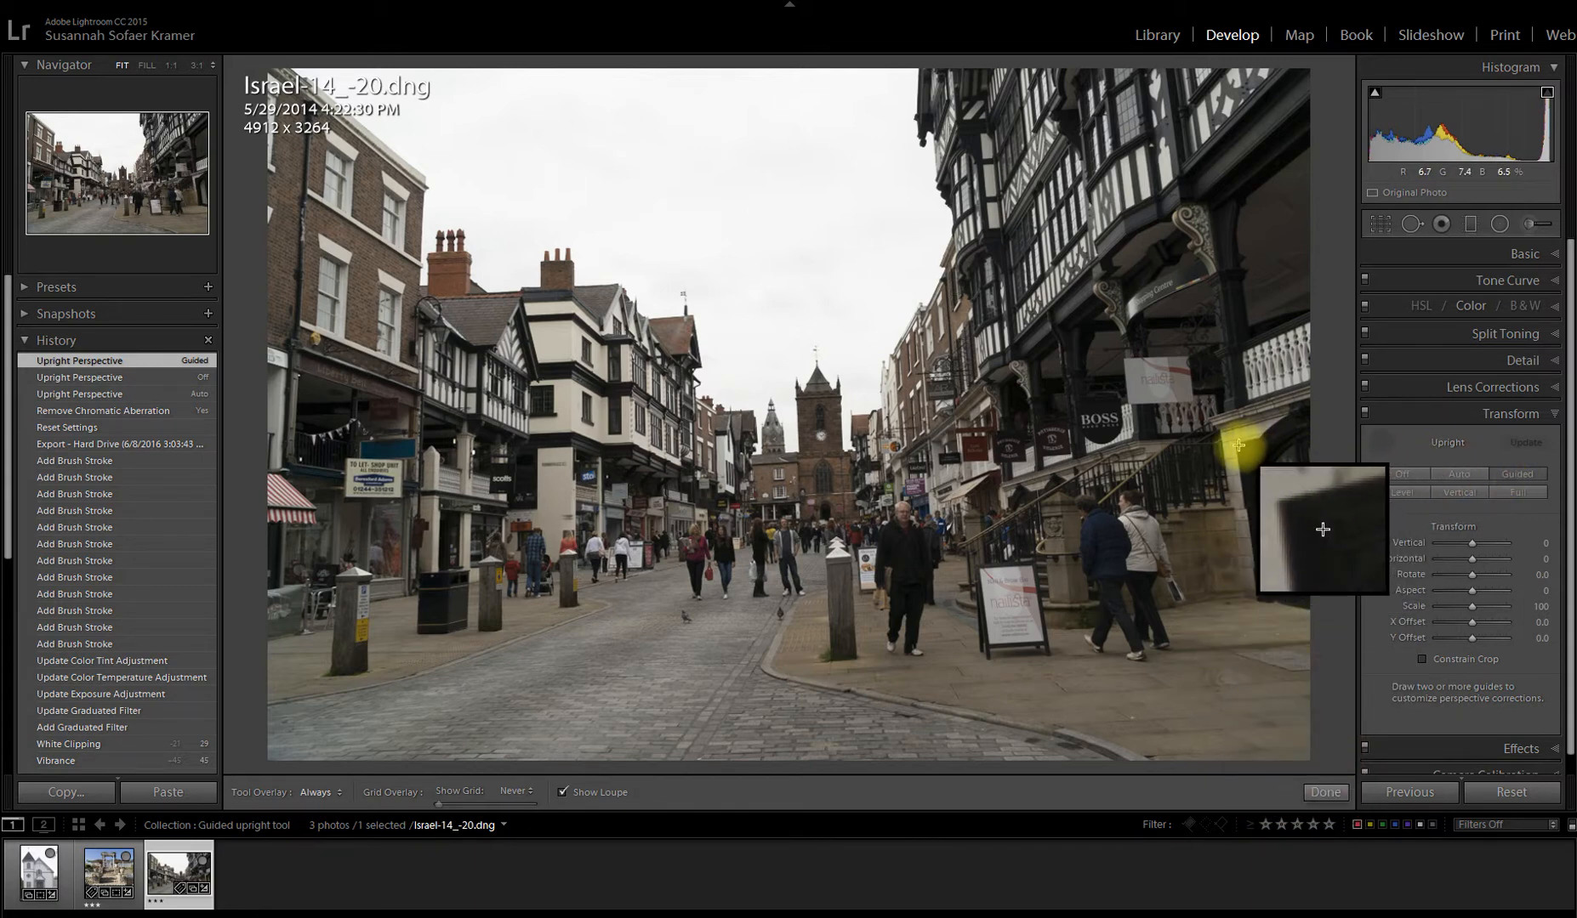
pyautogui.moveTo(1235, 445); pyautogui.dragTo(1254, 564)
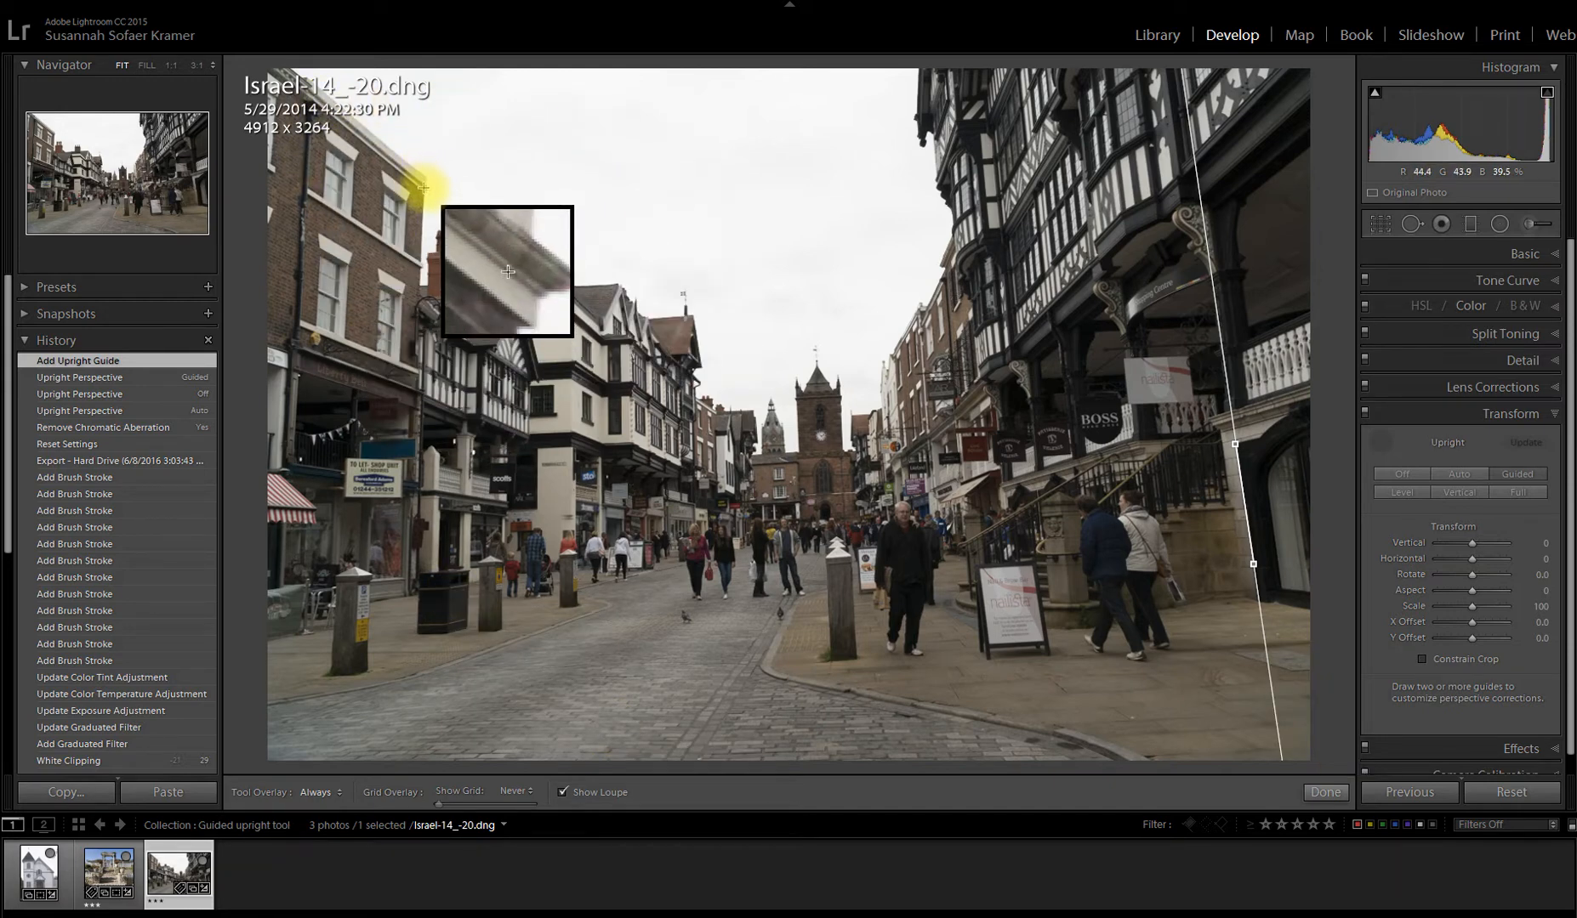
pyautogui.moveTo(425, 188); pyautogui.dragTo(420, 284)
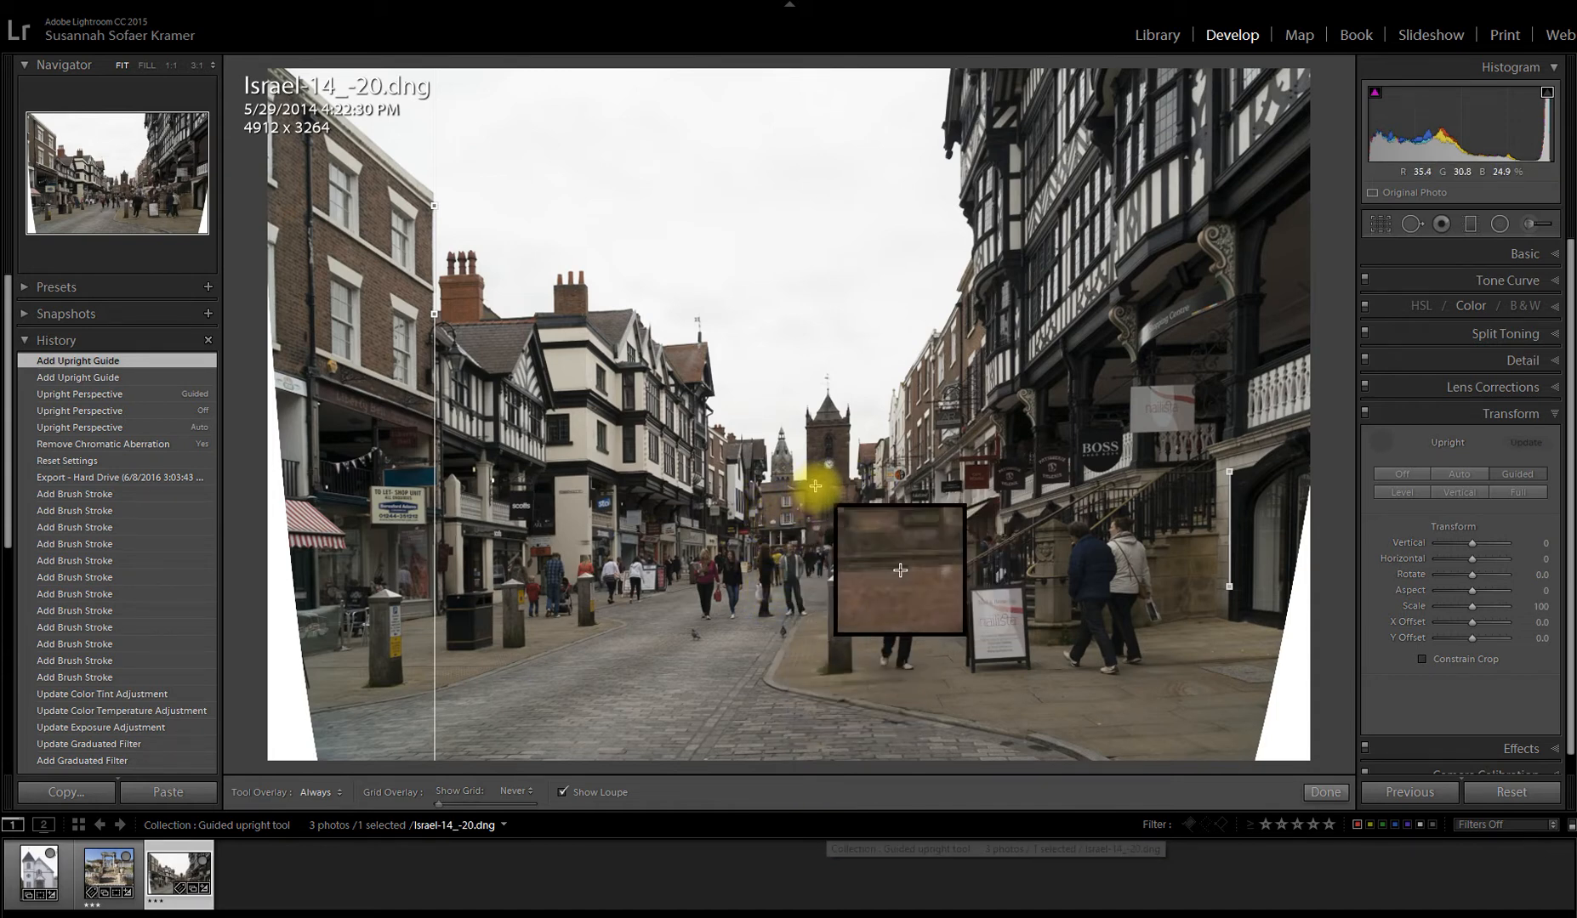
pyautogui.moveTo(809, 484); pyautogui.dragTo(848, 484)
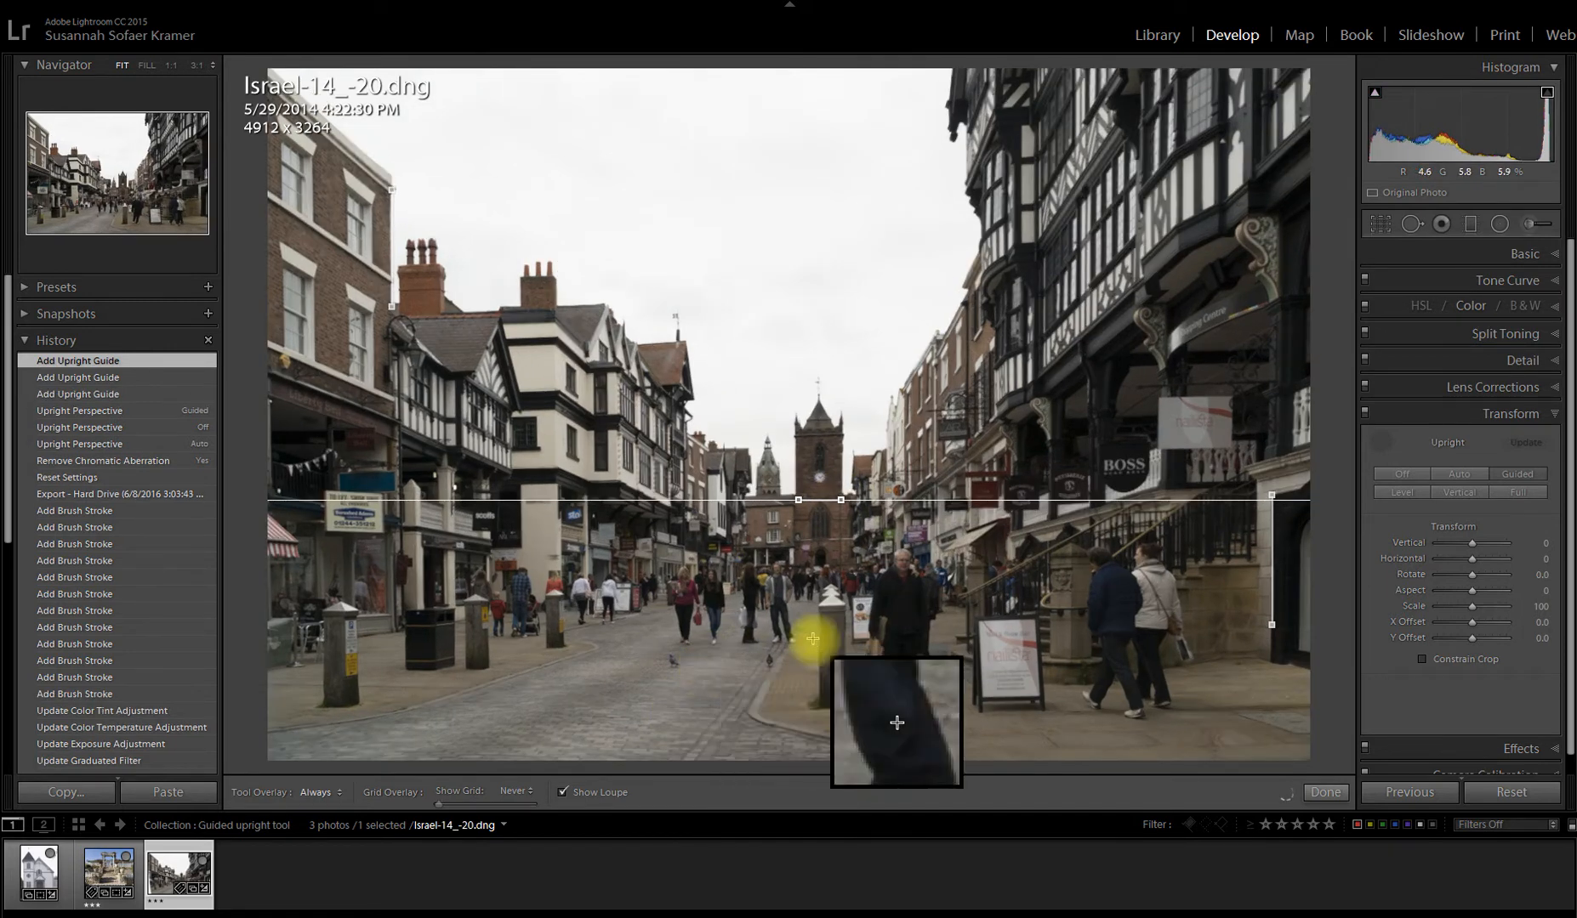
pyautogui.click(1324, 793)
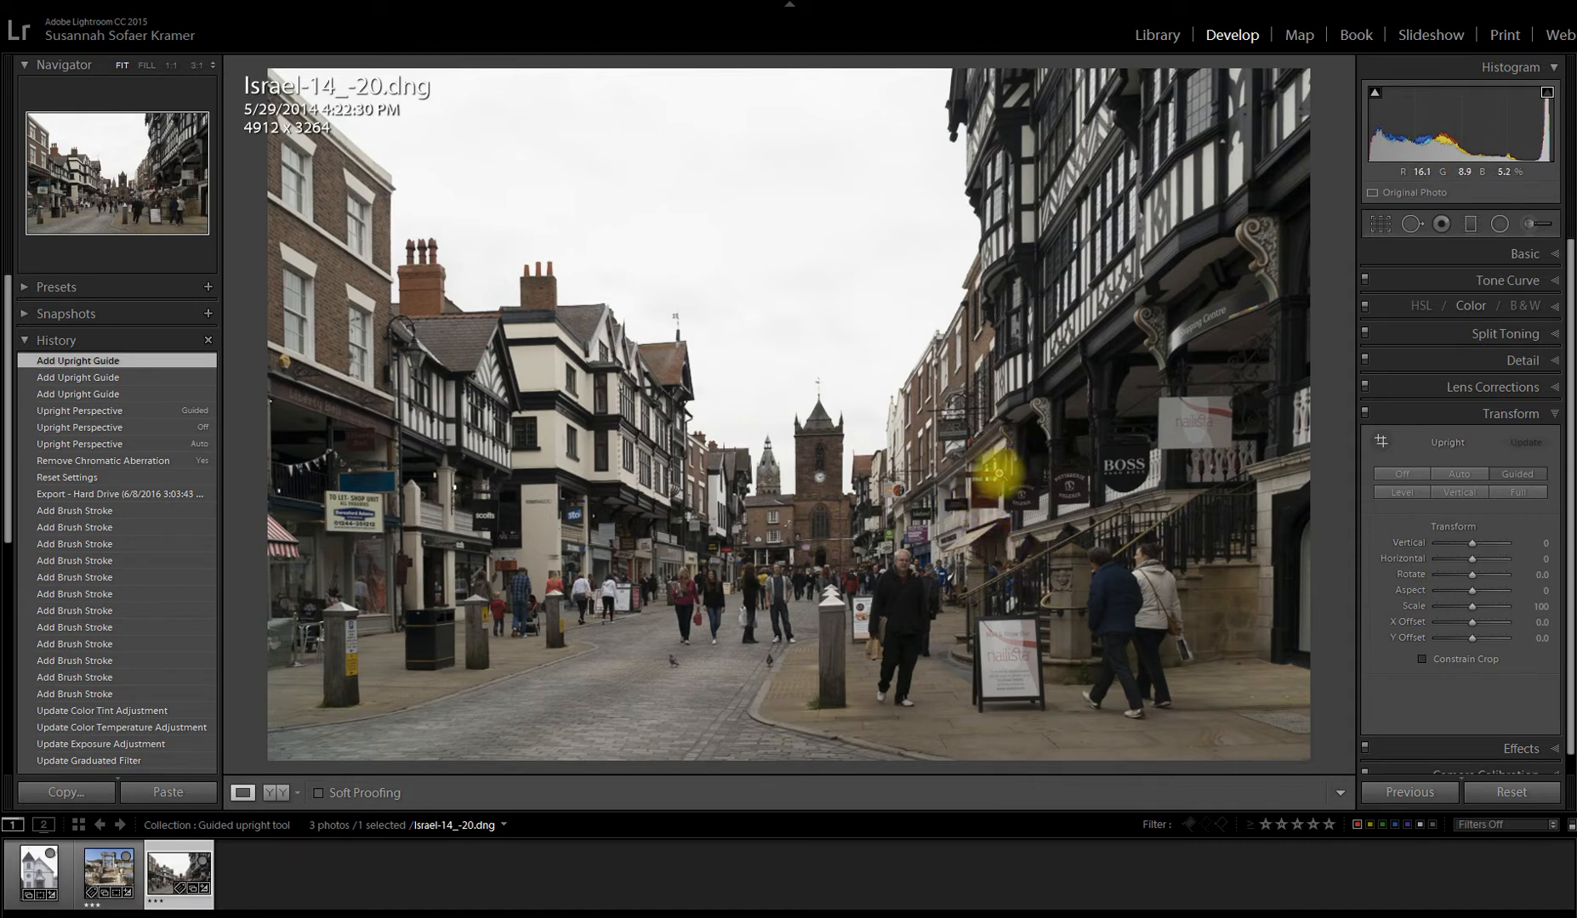
pyautogui.click(1472, 226)
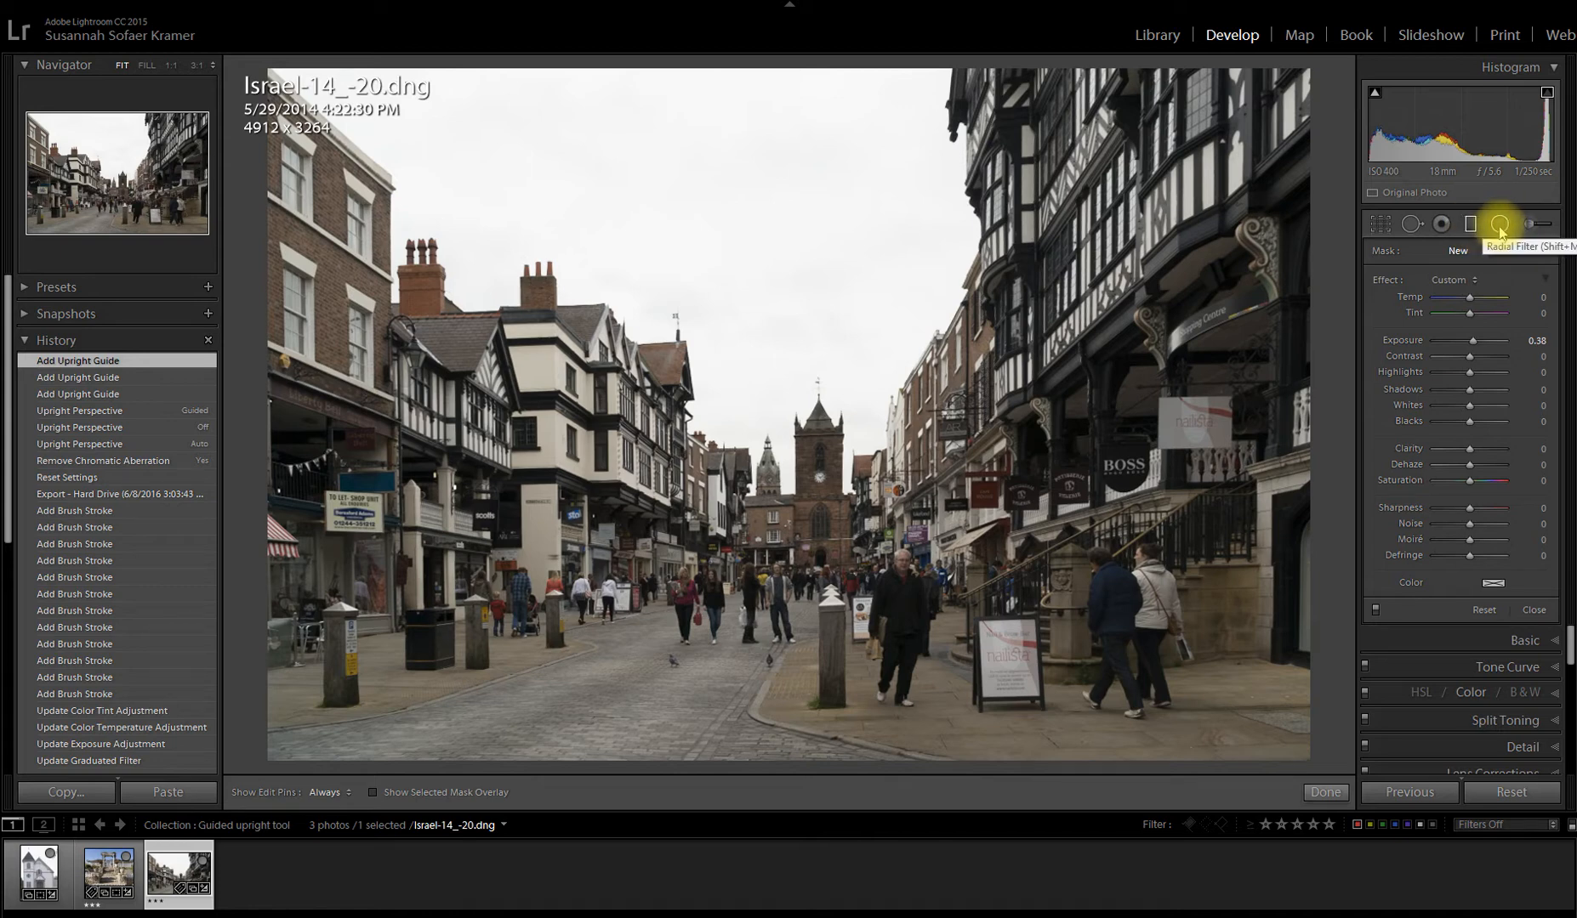
pyautogui.click(1500, 226)
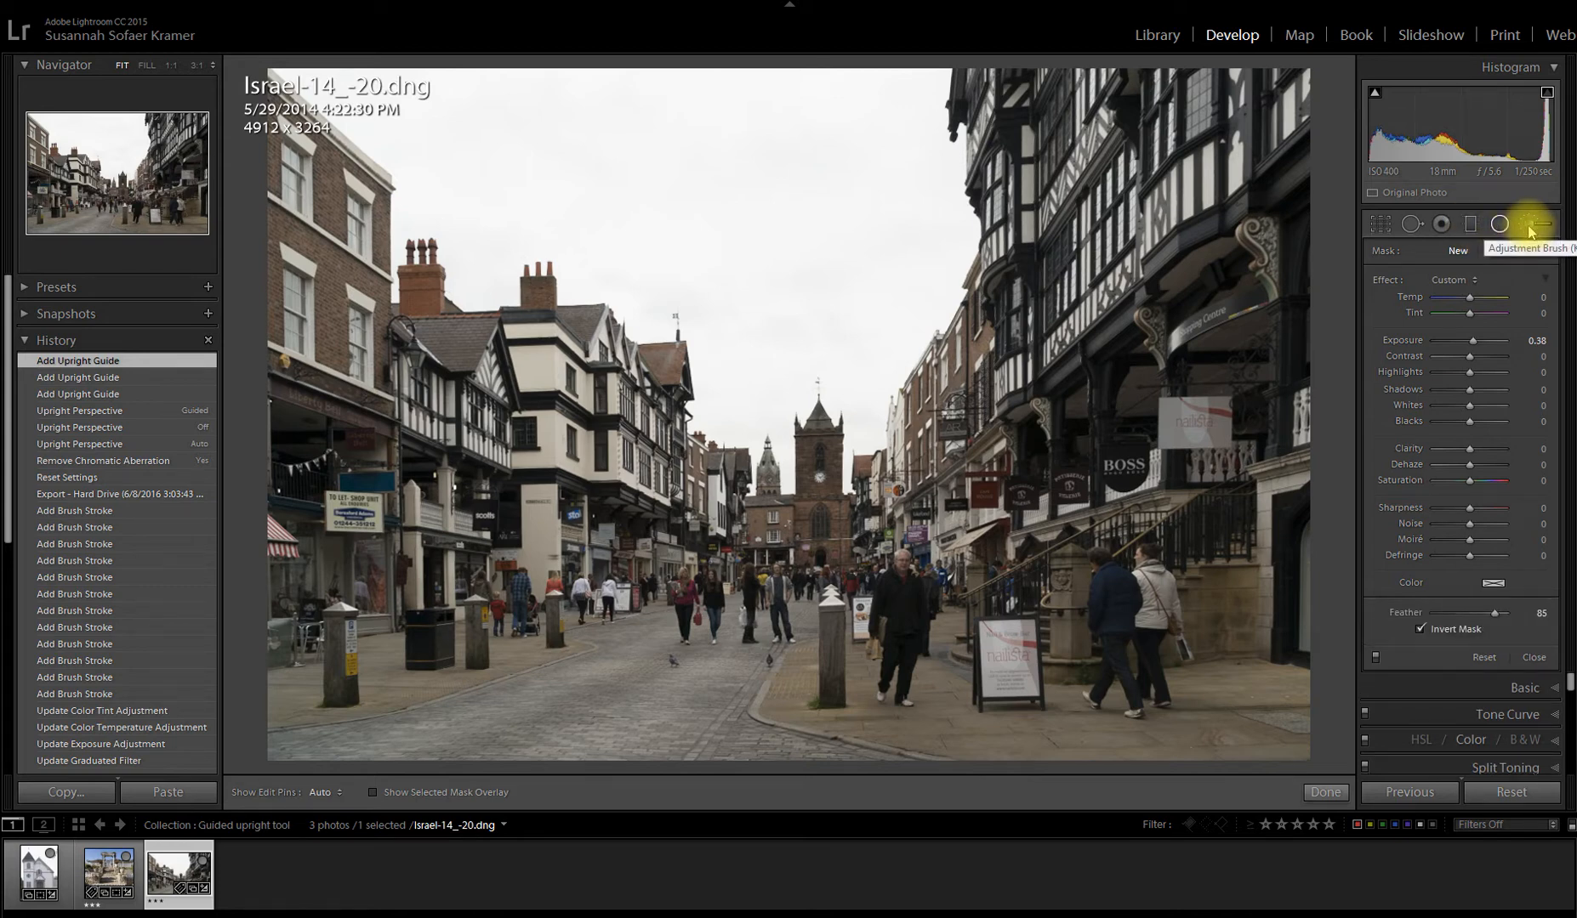
pyautogui.click(1528, 225)
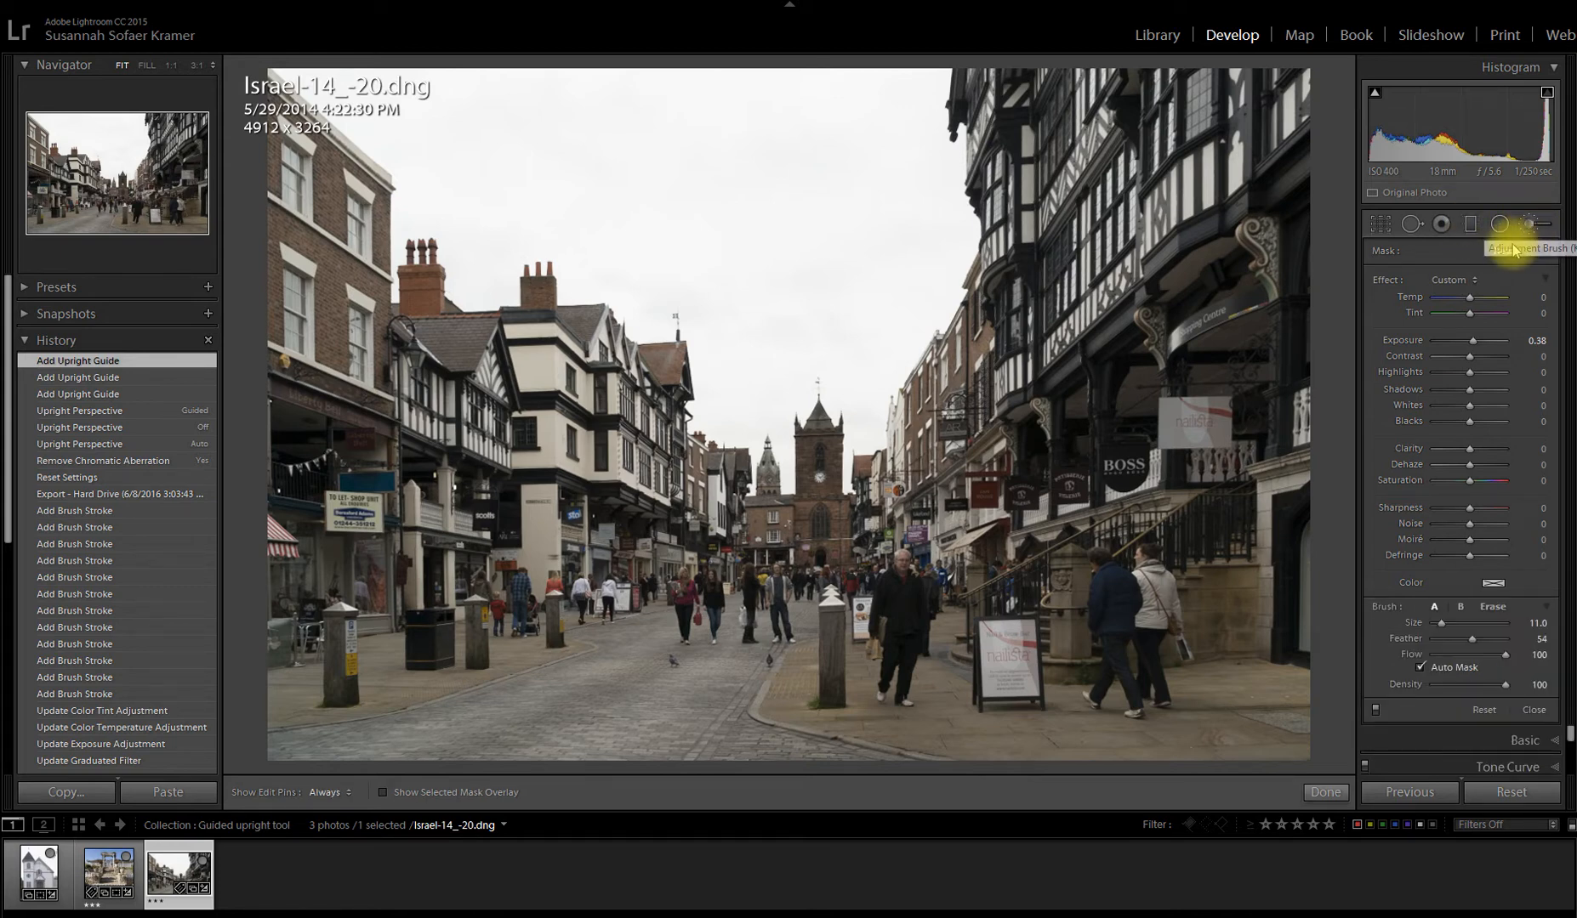
# Step: Darken the sky with a graduated filter at exposure -1.24 and temperature -10, and shift and narrow its gradient toward the rooftops
pyautogui.click(1471, 224)
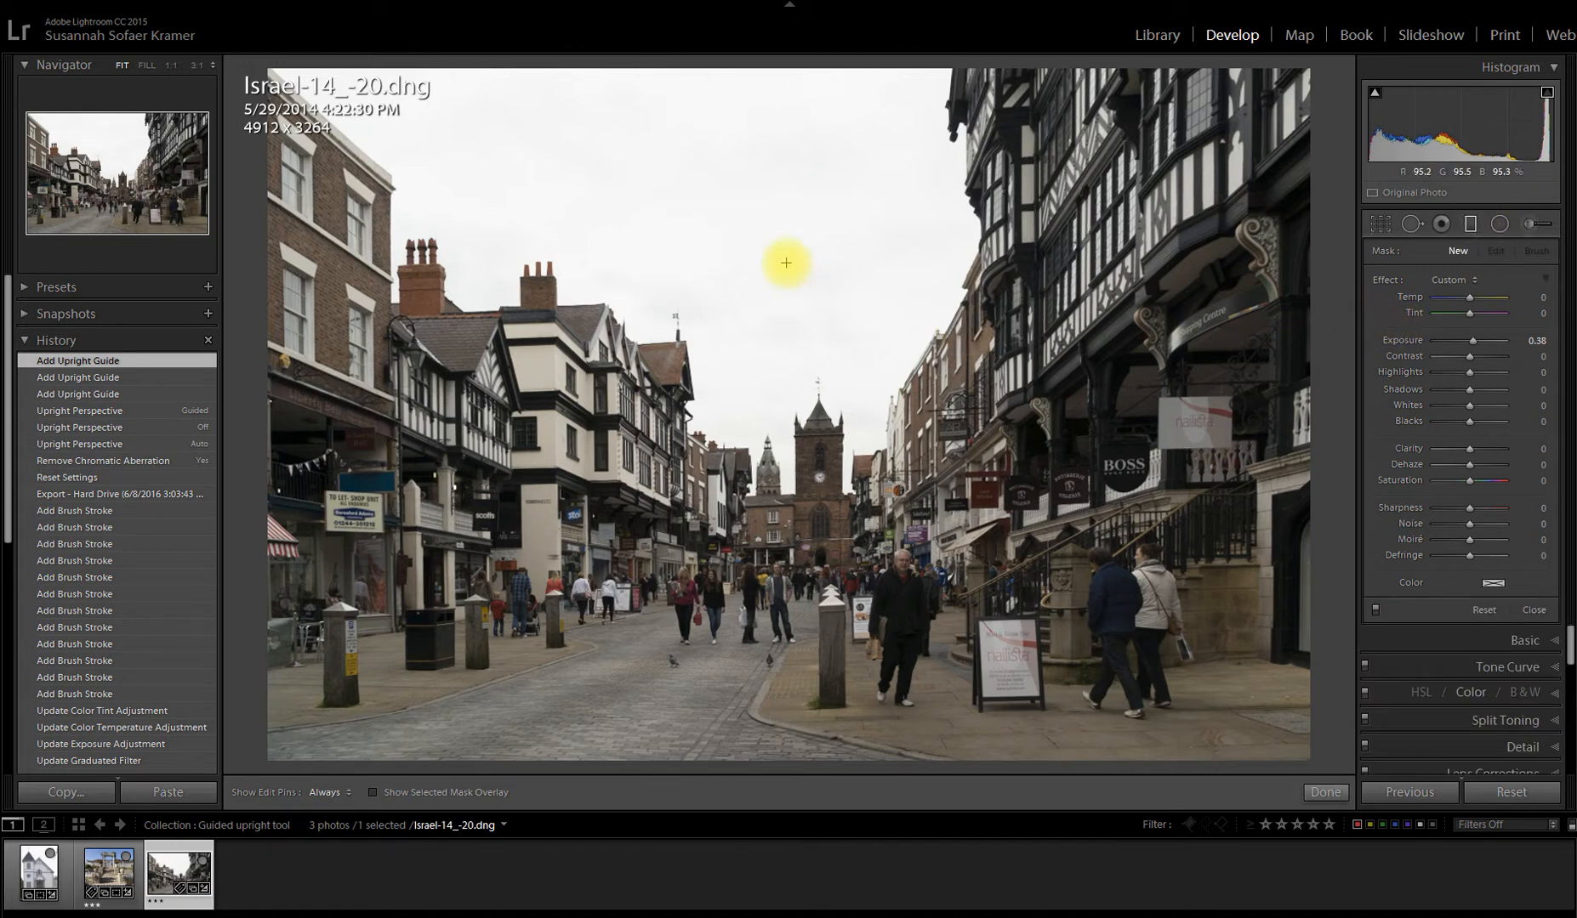
pyautogui.moveTo(735, 202); pyautogui.dragTo(731, 502)
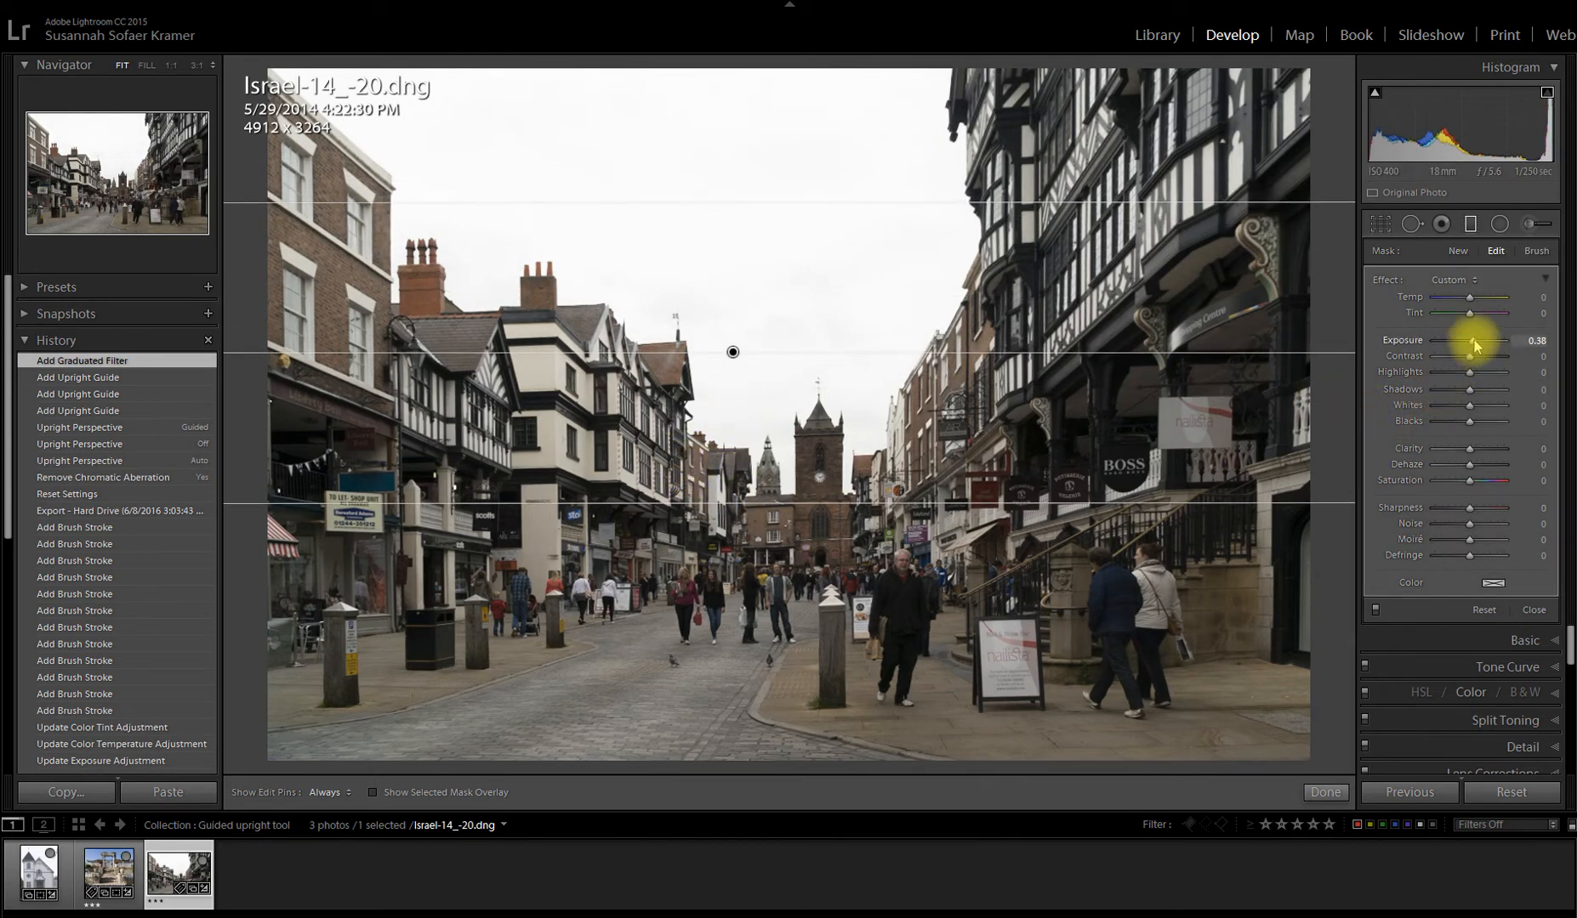
pyautogui.moveTo(1466, 343); pyautogui.dragTo(1460, 305)
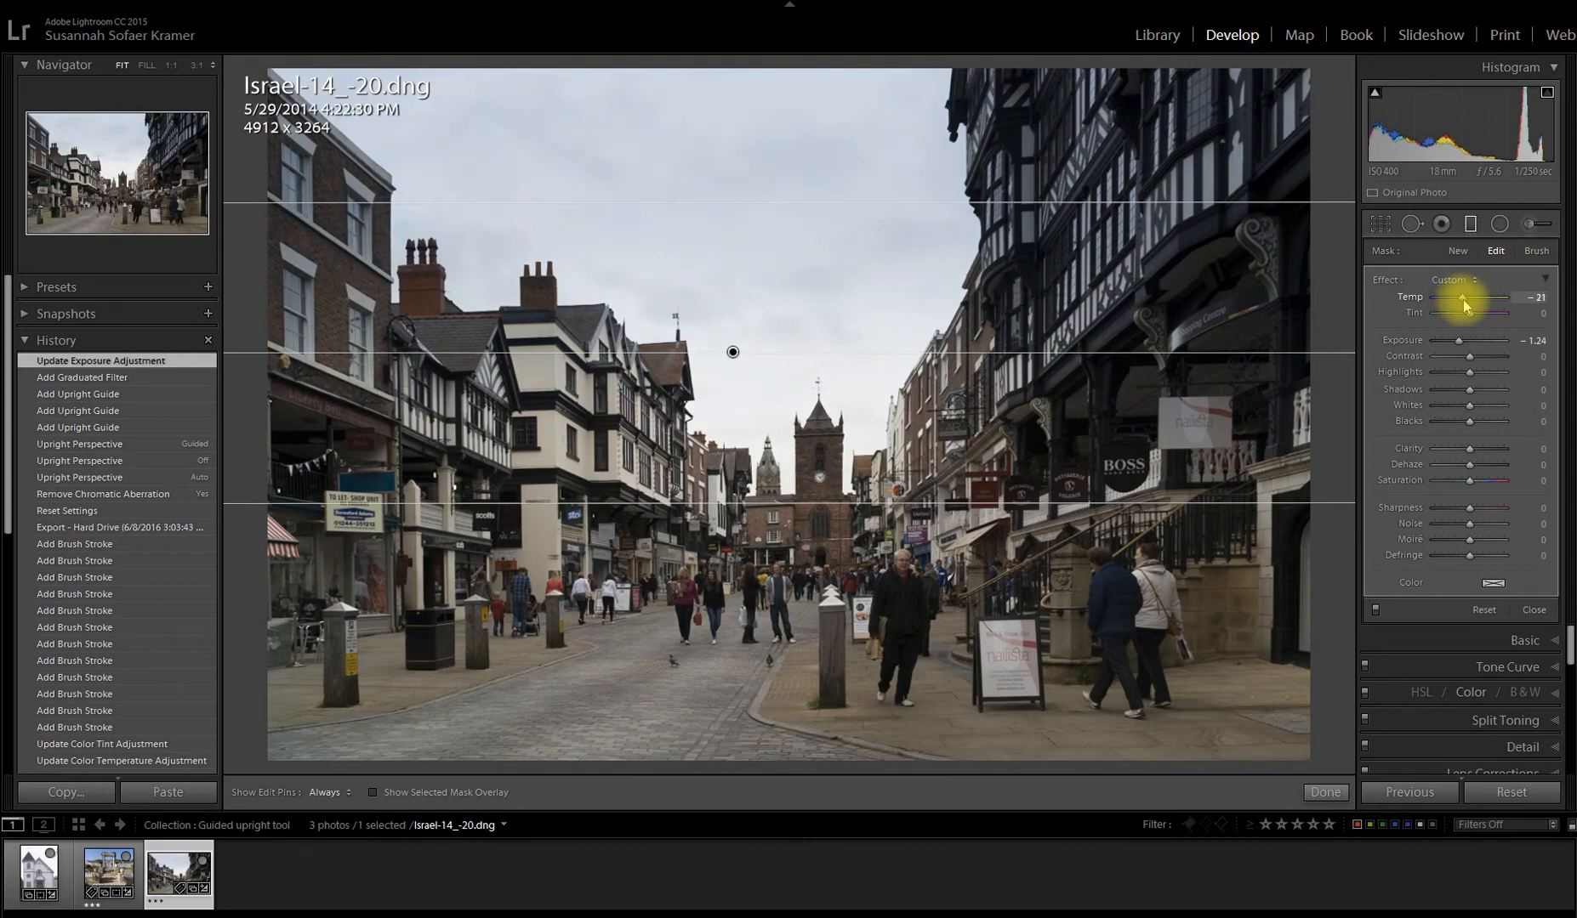
pyautogui.moveTo(1464, 304); pyautogui.dragTo(1469, 321)
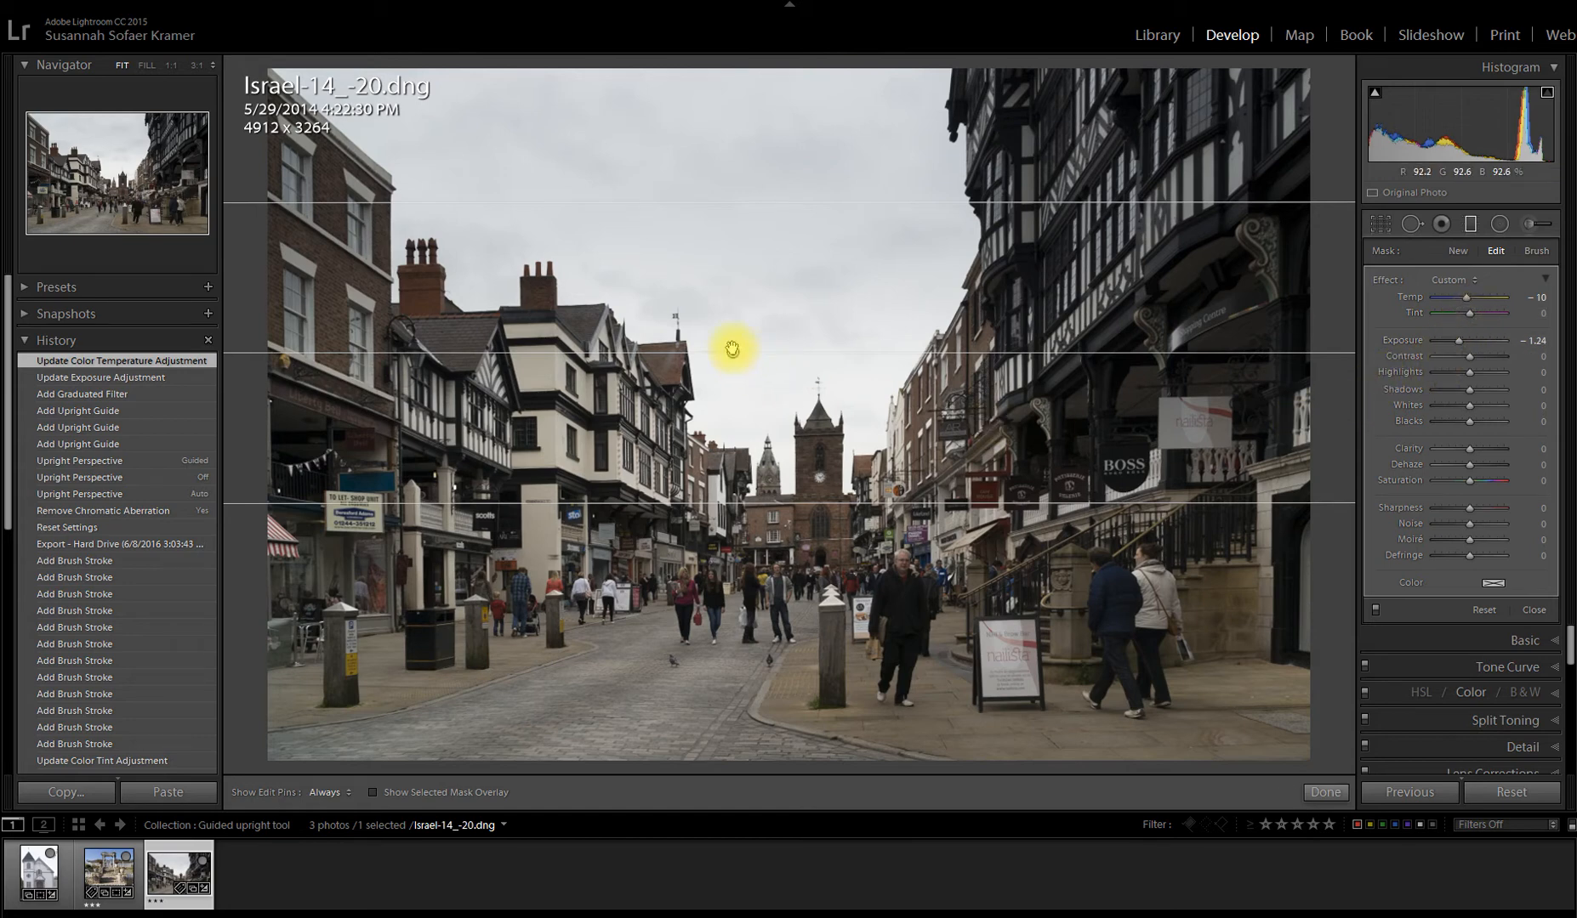
pyautogui.moveTo(783, 202); pyautogui.dragTo(777, 296)
pyautogui.moveTo(732, 392); pyautogui.dragTo(736, 397)
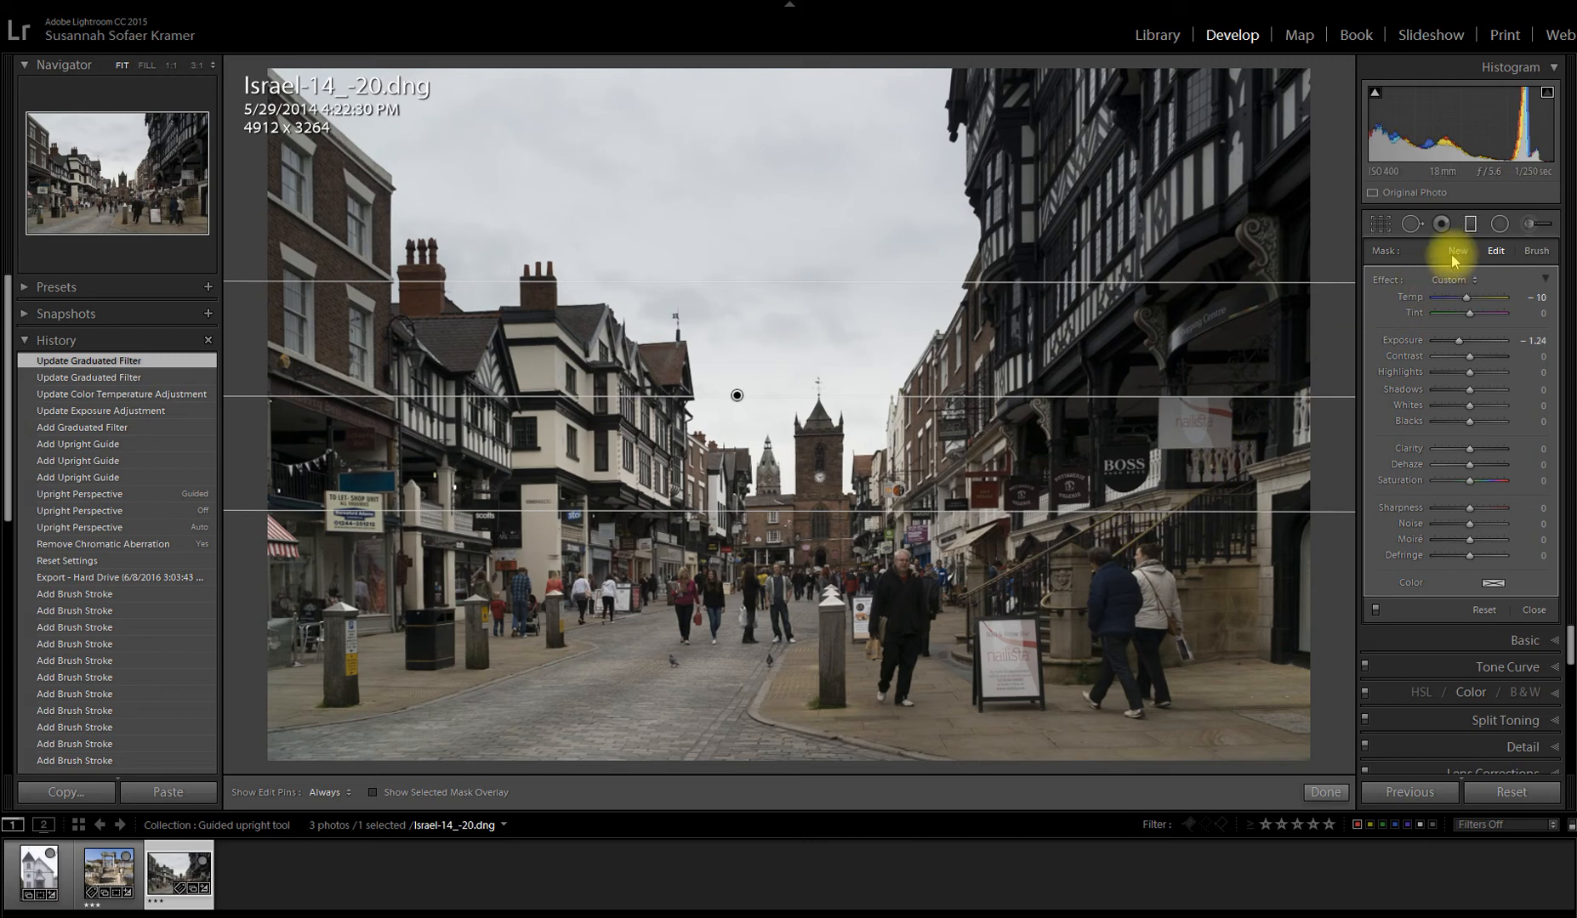
# Step: Show the graduated filter's mask overlay, hide its edit pins, and erase the mask from the timbered buildings along the street's right side with Auto Mask
pyautogui.click(1530, 252)
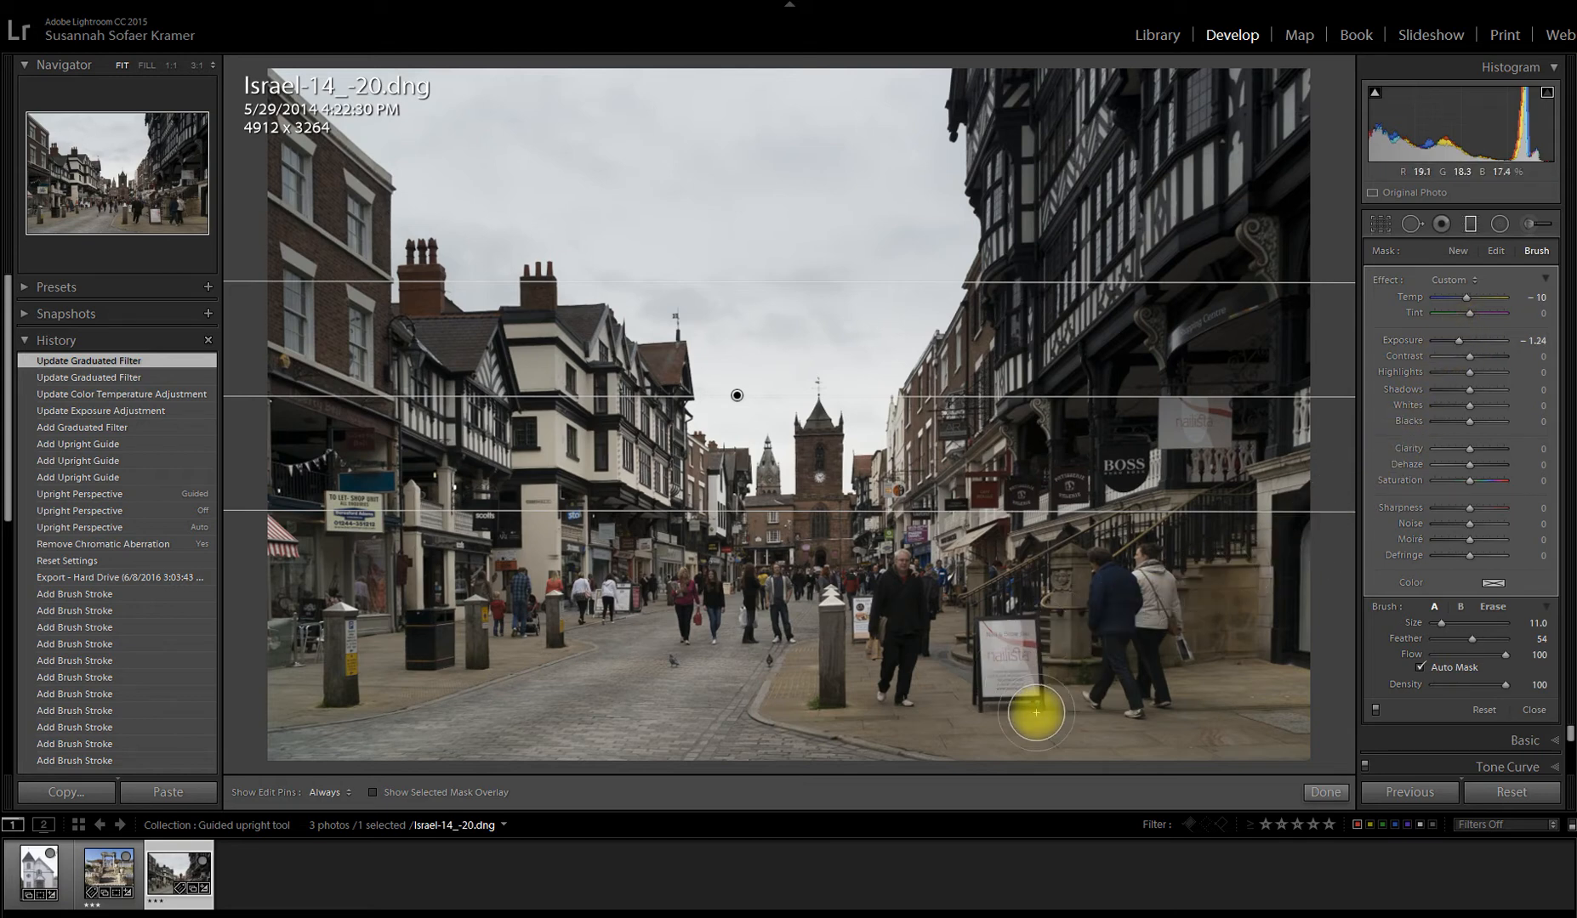
pyautogui.click(1493, 611)
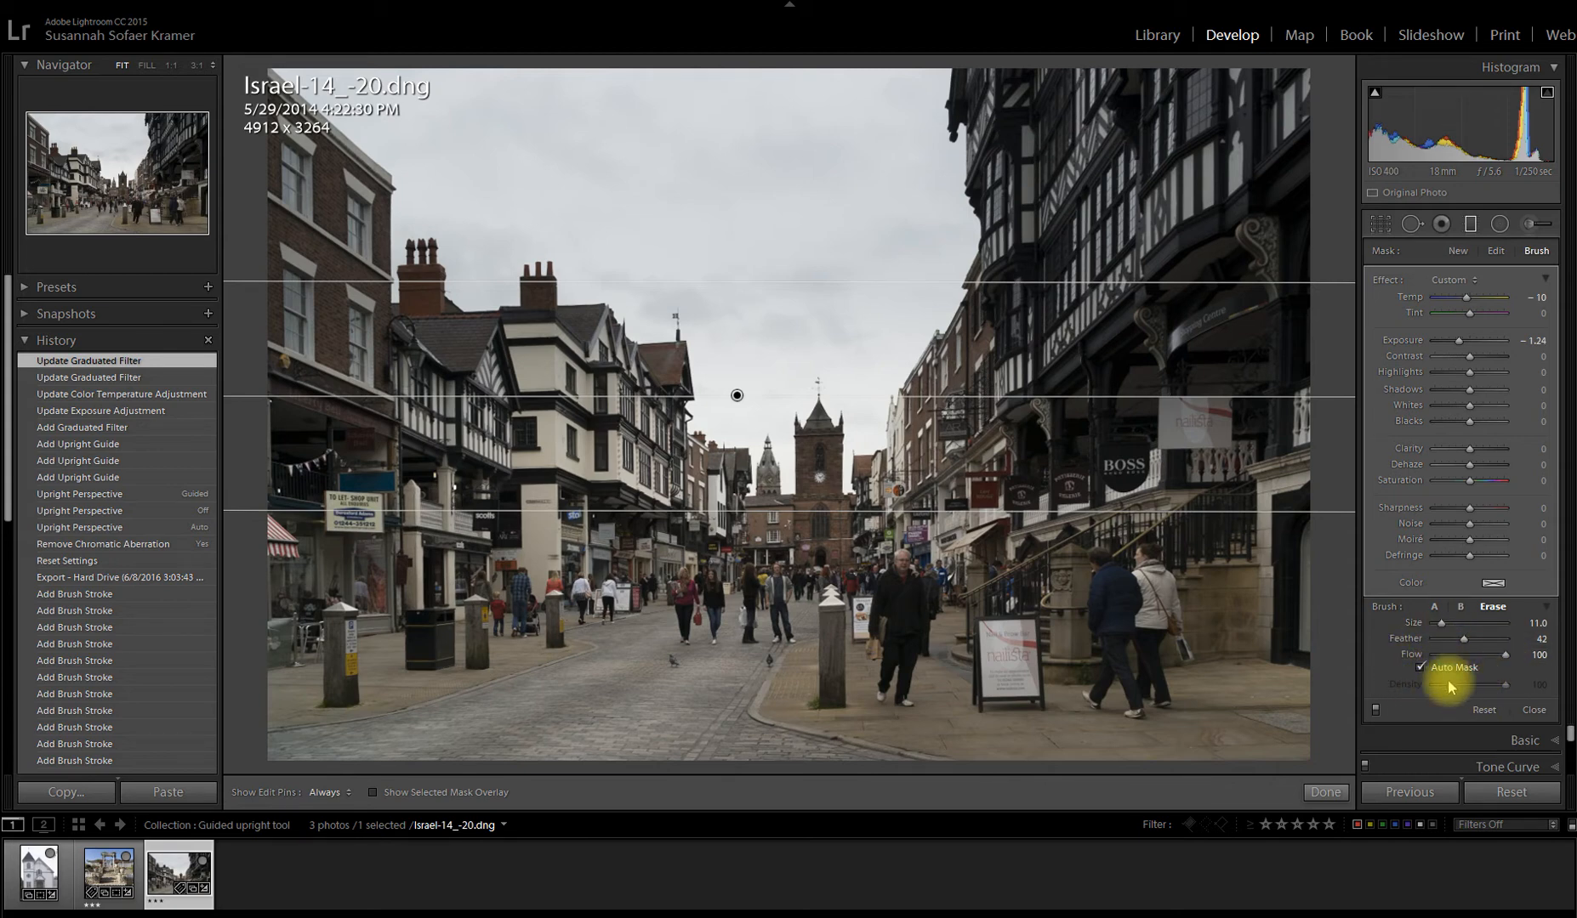
pyautogui.click(374, 793)
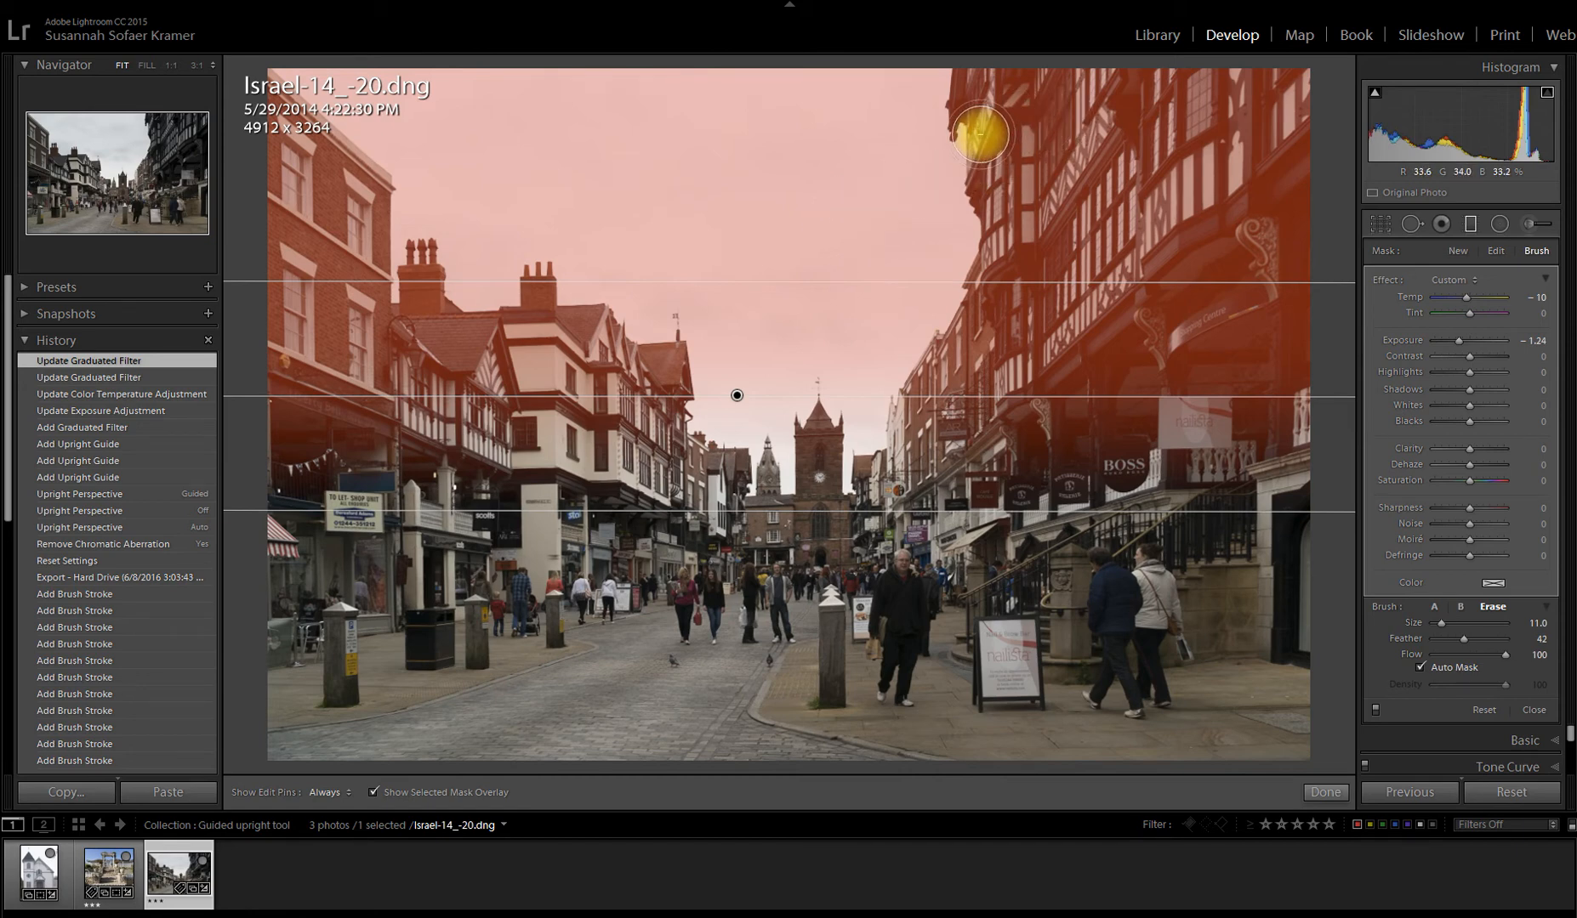
pyautogui.press('h')
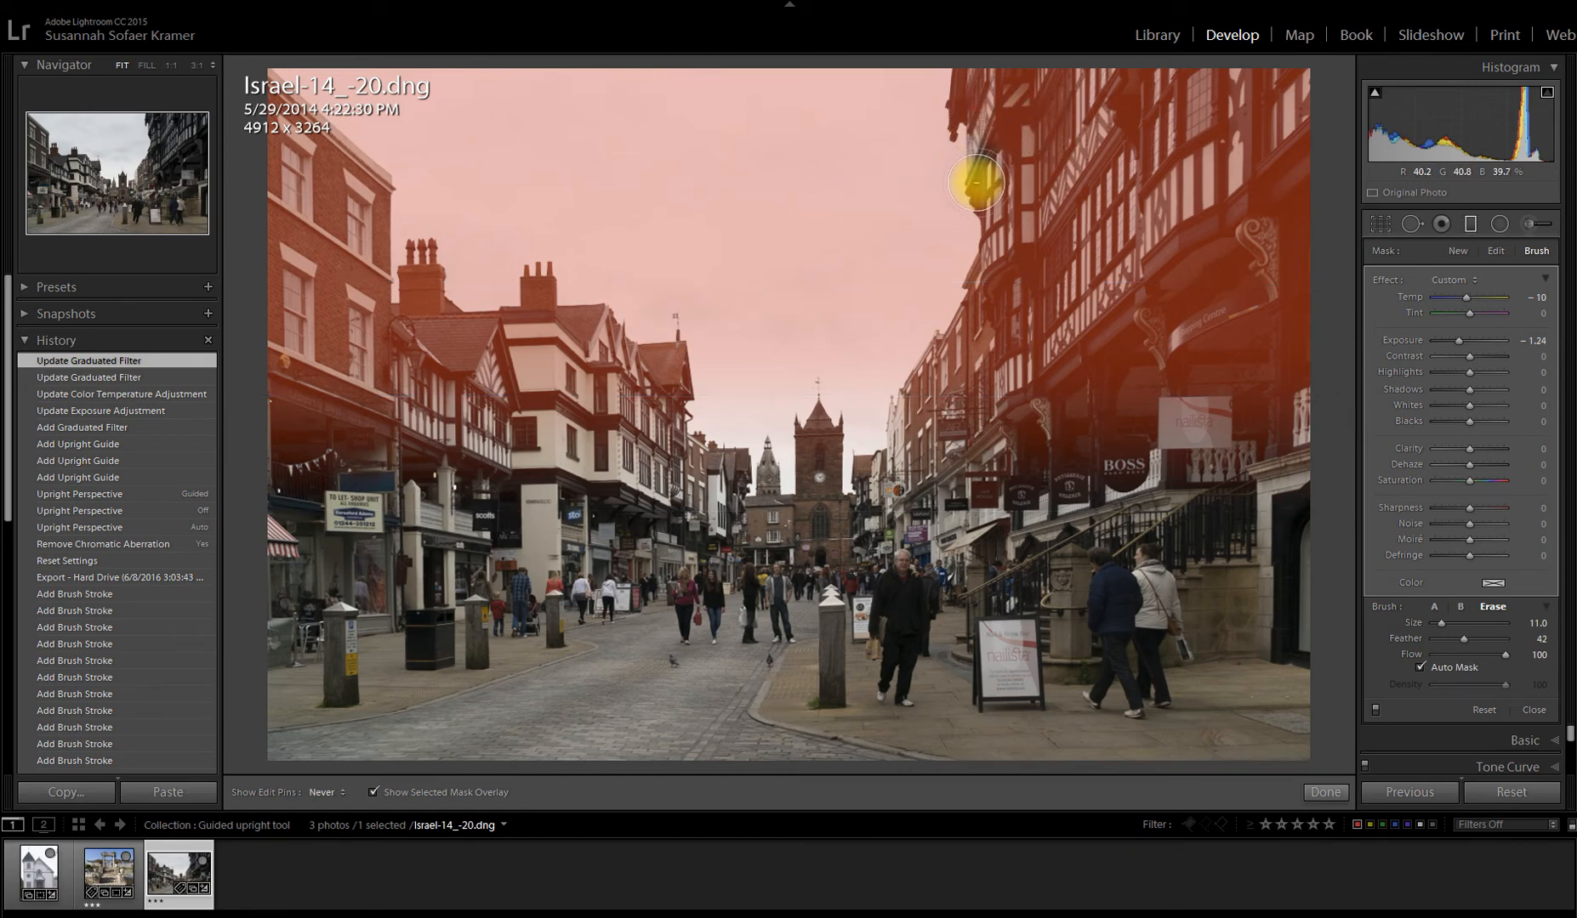
pyautogui.moveTo(988, 211); pyautogui.dragTo(986, 104)
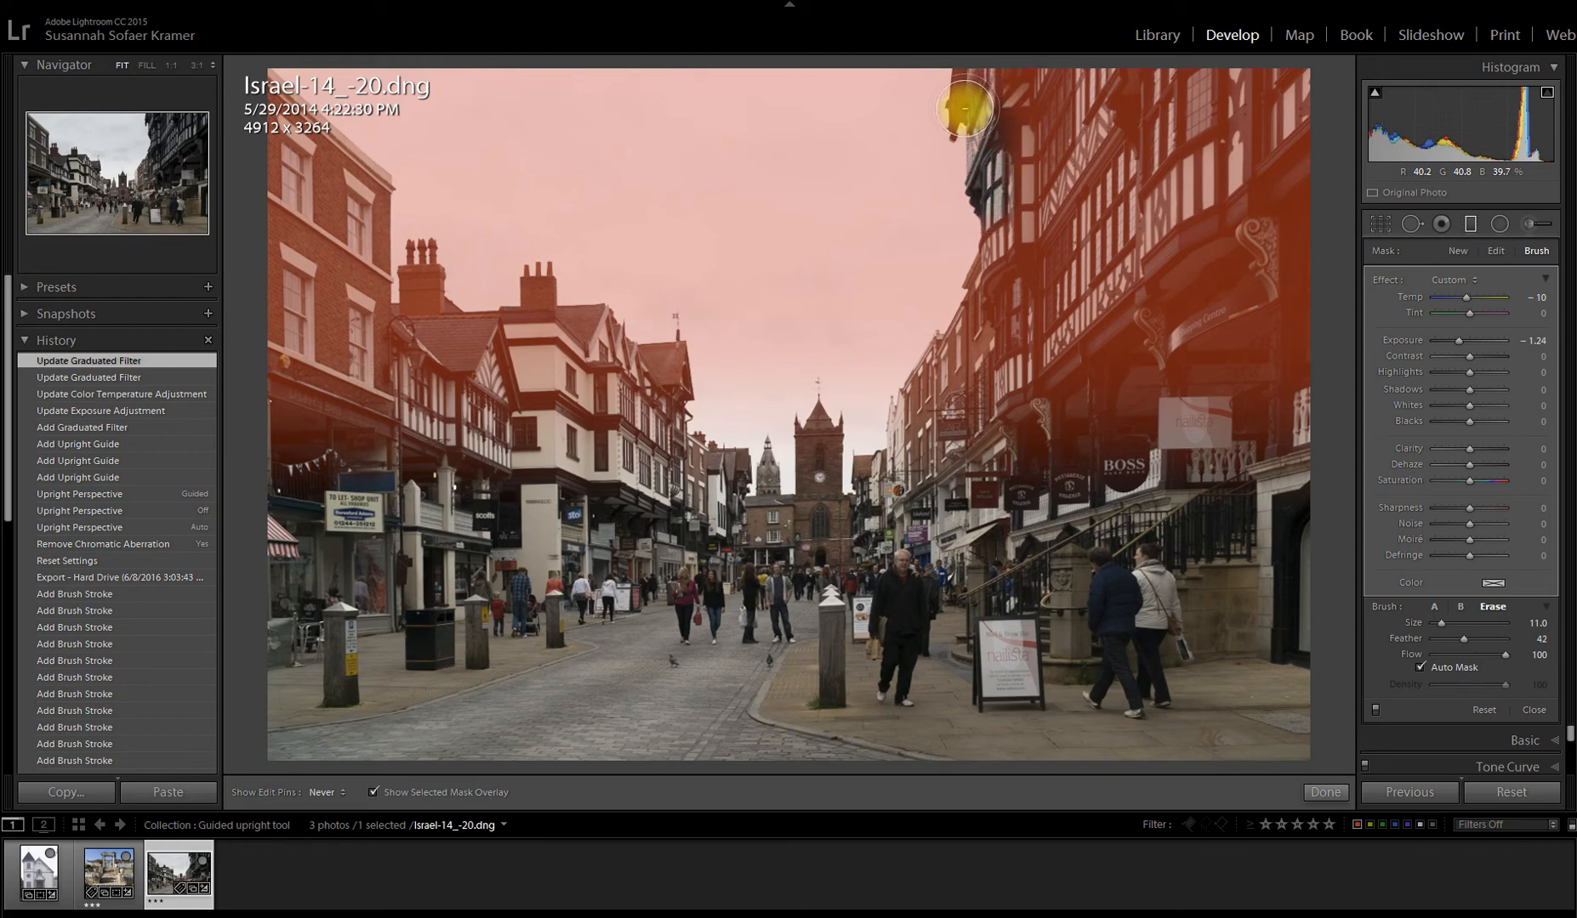
pyautogui.moveTo(967, 84)
pyautogui.mouseDown()
pyautogui.moveTo(1169, 78)
pyautogui.moveTo(977, 68)
pyautogui.moveTo(1043, 86)
pyautogui.moveTo(1015, 101)
pyautogui.moveTo(1049, 171)
pyautogui.moveTo(1137, 141)
pyautogui.moveTo(1148, 75)
pyautogui.moveTo(1132, 95)
pyautogui.moveTo(1248, 88)
pyautogui.moveTo(1173, 121)
pyautogui.moveTo(1251, 114)
pyautogui.moveTo(1089, 100)
pyautogui.moveTo(1287, 88)
pyautogui.moveTo(1287, 291)
pyautogui.moveTo(1291, 278)
pyautogui.moveTo(1278, 177)
pyautogui.moveTo(1099, 191)
pyautogui.moveTo(1215, 164)
pyautogui.moveTo(1251, 181)
pyautogui.moveTo(1192, 227)
pyautogui.moveTo(1052, 205)
pyautogui.moveTo(1005, 231)
pyautogui.moveTo(908, 382)
pyautogui.moveTo(892, 487)
pyautogui.moveTo(1070, 305)
pyautogui.moveTo(1051, 260)
pyautogui.moveTo(909, 423)
pyautogui.moveTo(1297, 257)
pyautogui.moveTo(1147, 319)
pyautogui.moveTo(1187, 268)
pyautogui.moveTo(1222, 309)
pyautogui.moveTo(1201, 348)
pyautogui.moveTo(1050, 456)
pyautogui.moveTo(1076, 358)
pyautogui.moveTo(1157, 362)
pyautogui.moveTo(1270, 411)
pyautogui.moveTo(1302, 263)
pyautogui.moveTo(1256, 327)
pyautogui.moveTo(1140, 340)
pyautogui.moveTo(1130, 400)
pyautogui.moveTo(1239, 427)
pyautogui.moveTo(1291, 207)
pyautogui.moveTo(1302, 70)
pyautogui.moveTo(1189, 63)
pyautogui.moveTo(1228, 103)
pyautogui.moveTo(1243, 155)
pyautogui.moveTo(1256, 84)
pyautogui.moveTo(1256, 201)
pyautogui.moveTo(1094, 113)
pyautogui.moveTo(1066, 148)
pyautogui.moveTo(981, 63)
pyautogui.moveTo(954, 129)
pyautogui.mouseUp()
pyautogui.press('h')
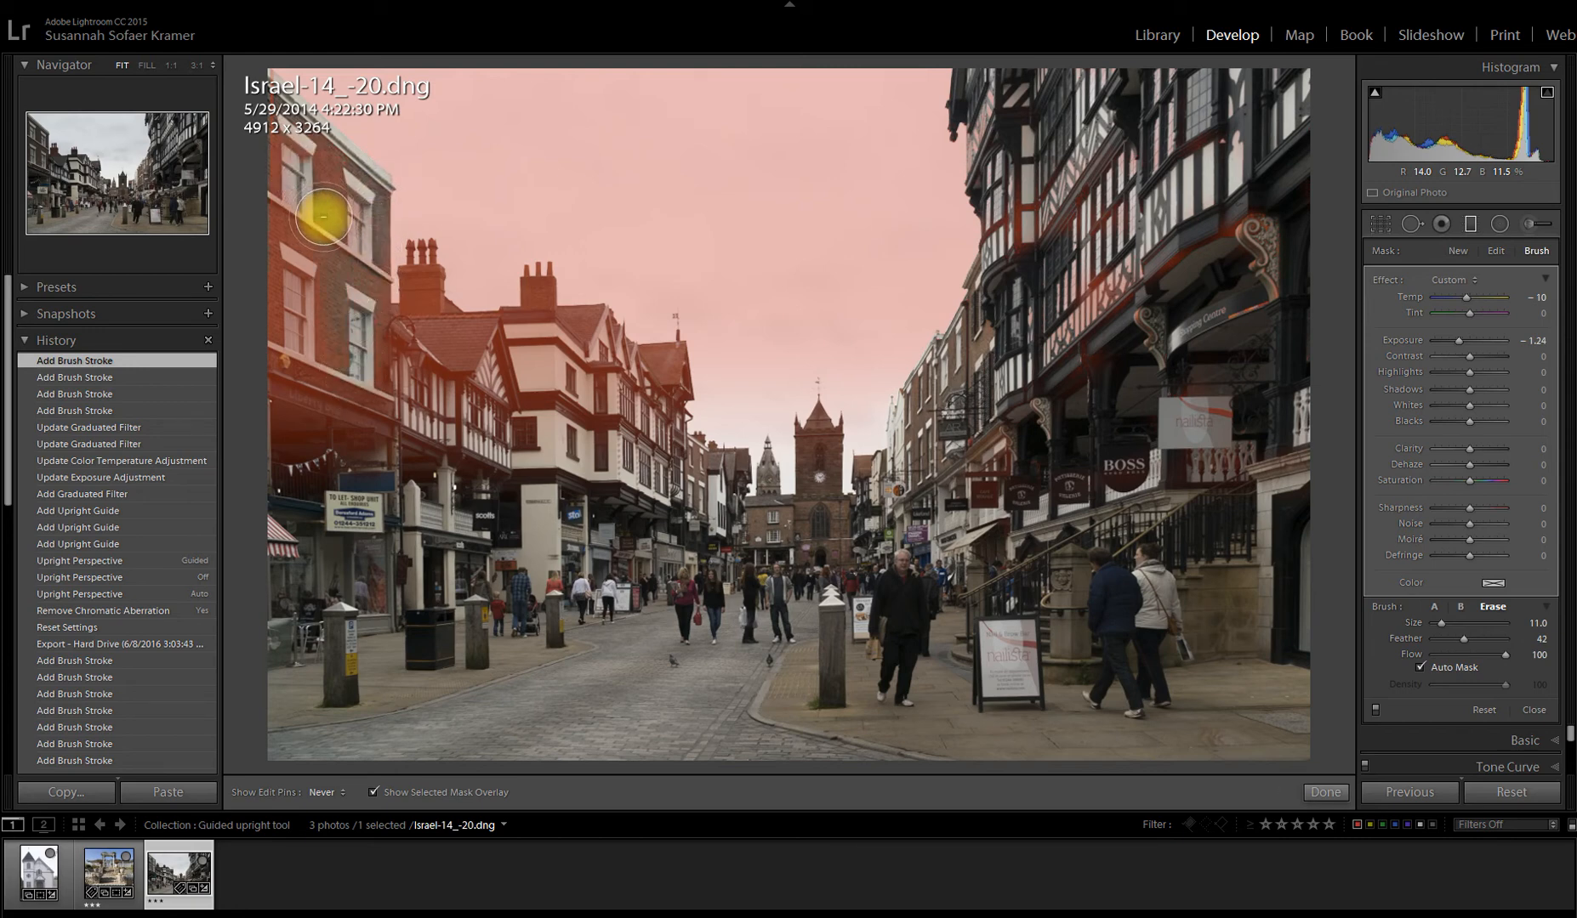
# Step: Erase the graduated filter's mask from the brick building, chimneys and timbered houses on the street's left side, painting back sky erased near the roofline
pyautogui.moveTo(403, 157); pyautogui.dragTo(330, 219)
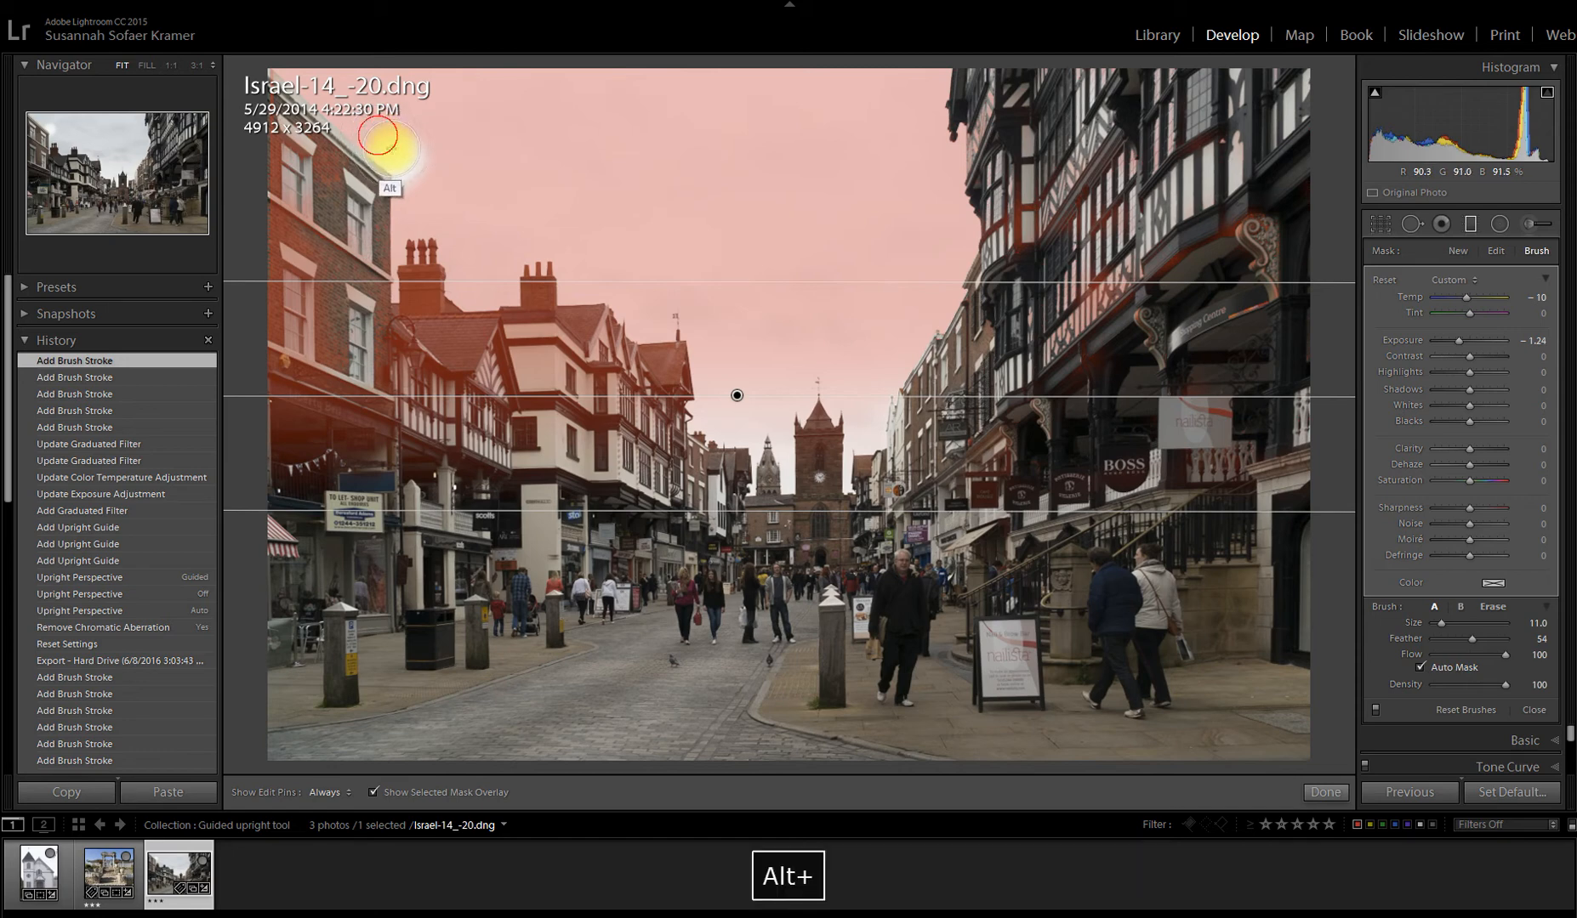
pyautogui.press('h')
pyautogui.moveTo(412, 141)
pyautogui.mouseDown()
pyautogui.moveTo(370, 130)
pyautogui.moveTo(443, 141)
pyautogui.moveTo(408, 141)
pyautogui.mouseUp()
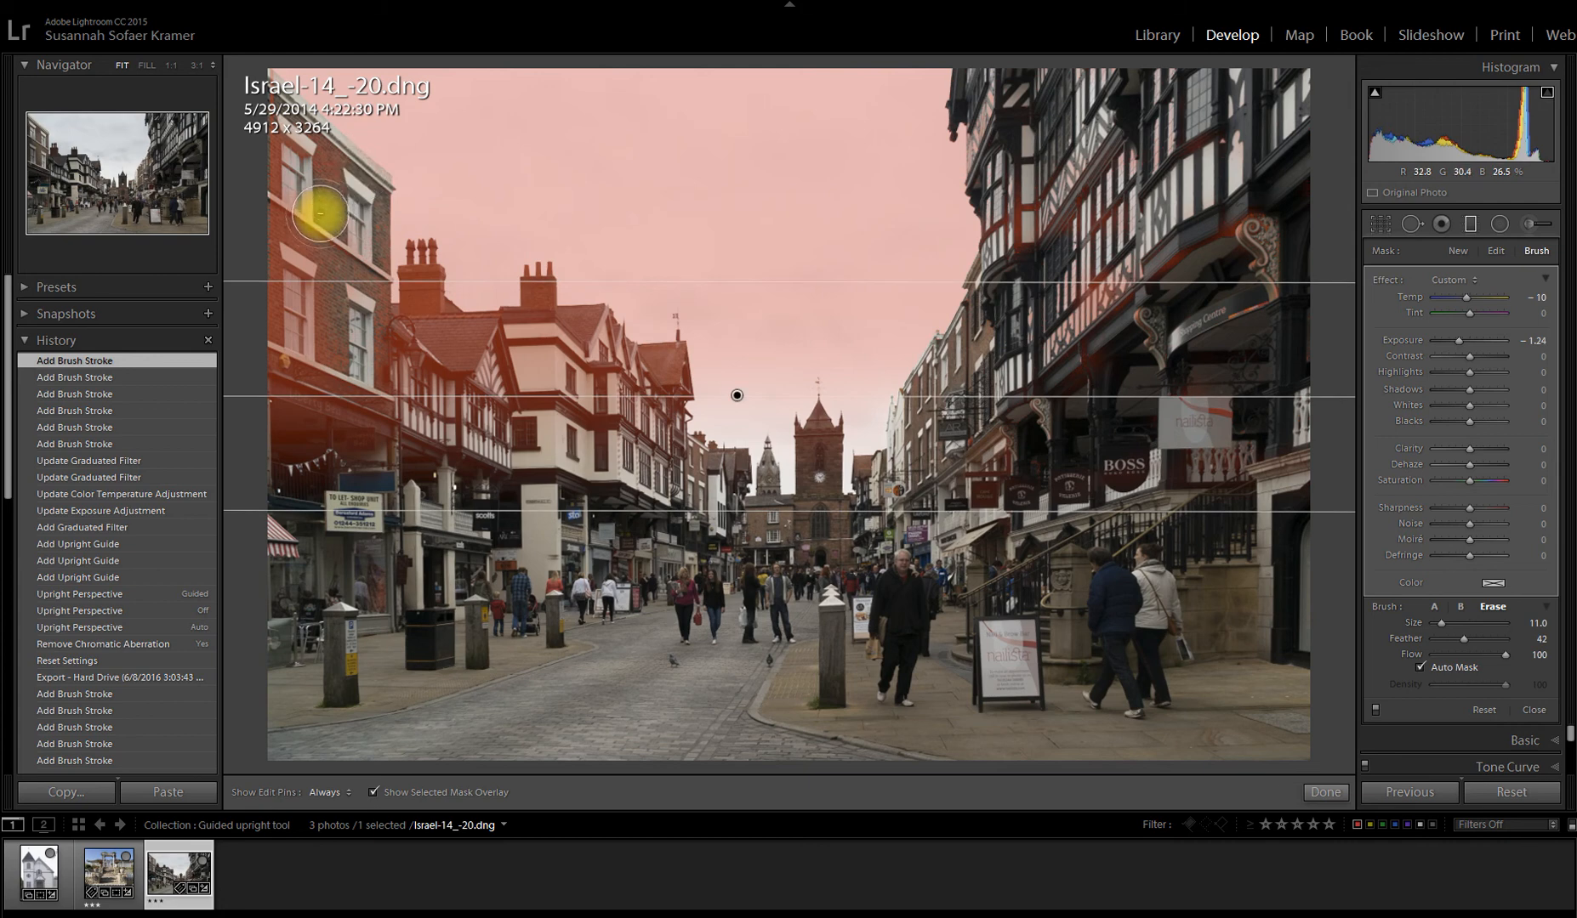
pyautogui.press('h')
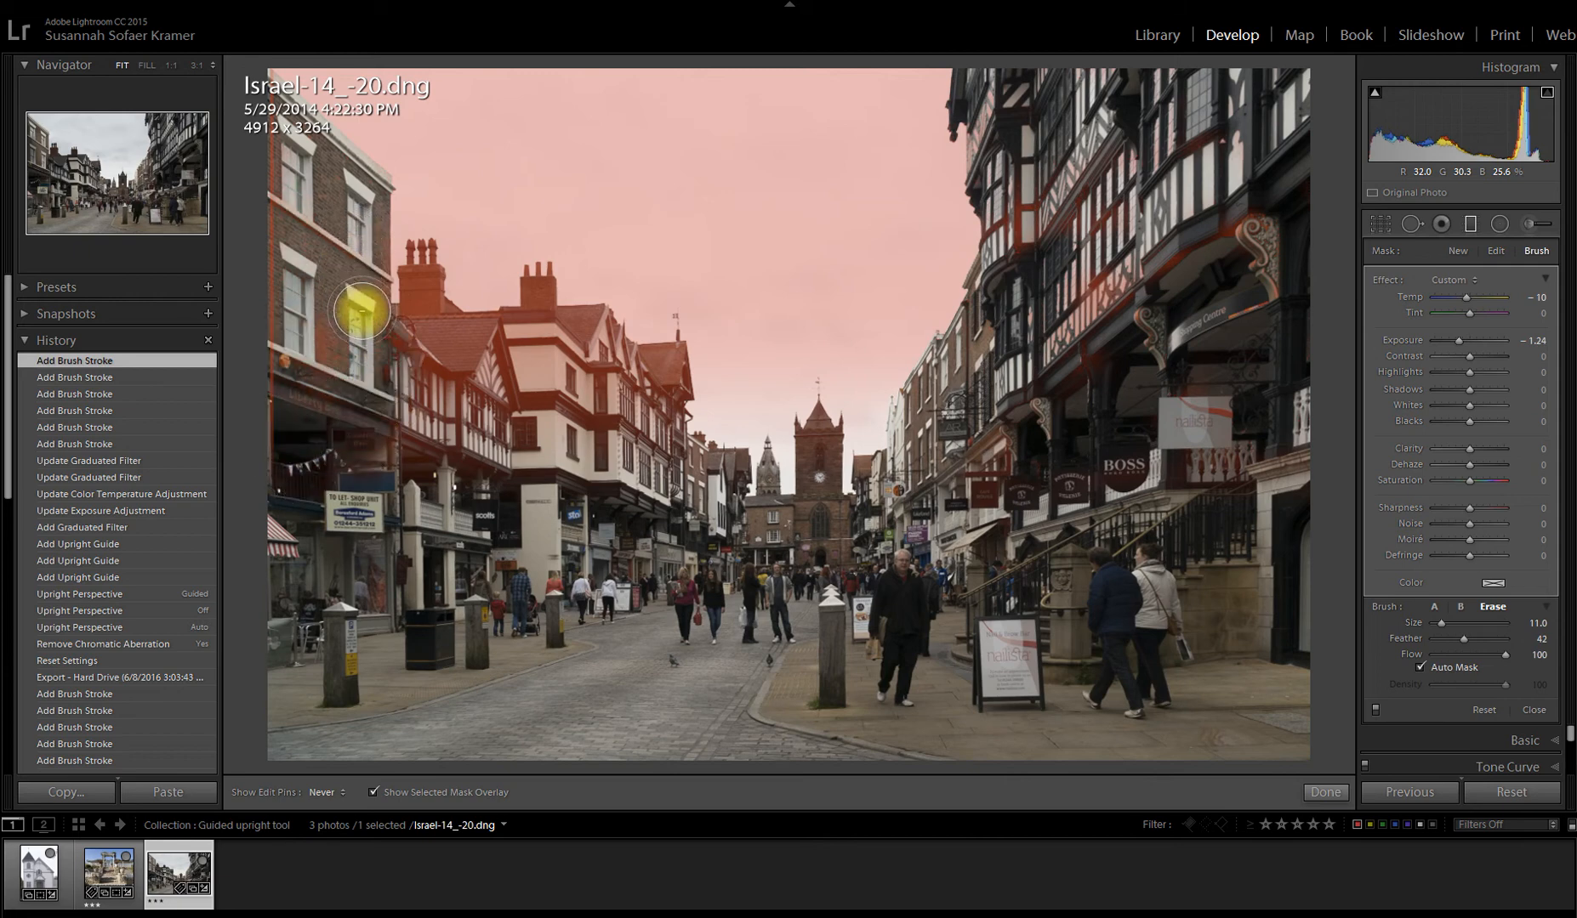
pyautogui.moveTo(418, 264)
pyautogui.mouseDown()
pyautogui.moveTo(433, 340)
pyautogui.moveTo(487, 326)
pyautogui.moveTo(426, 323)
pyautogui.moveTo(484, 327)
pyautogui.moveTo(492, 365)
pyautogui.moveTo(489, 400)
pyautogui.moveTo(432, 424)
pyautogui.moveTo(416, 395)
pyautogui.moveTo(515, 415)
pyautogui.moveTo(529, 360)
pyautogui.moveTo(479, 335)
pyautogui.moveTo(587, 318)
pyautogui.moveTo(538, 288)
pyautogui.mouseUp()
pyautogui.moveTo(538, 278)
pyautogui.mouseDown()
pyautogui.moveTo(538, 370)
pyautogui.moveTo(670, 358)
pyautogui.moveTo(594, 368)
pyautogui.moveTo(579, 445)
pyautogui.moveTo(523, 411)
pyautogui.moveTo(625, 425)
pyautogui.moveTo(676, 394)
pyautogui.moveTo(670, 350)
pyautogui.moveTo(529, 351)
pyautogui.moveTo(491, 345)
pyautogui.moveTo(471, 317)
pyautogui.moveTo(415, 325)
pyautogui.moveTo(388, 474)
pyautogui.moveTo(416, 458)
pyautogui.moveTo(410, 400)
pyautogui.moveTo(398, 466)
pyautogui.mouseUp()
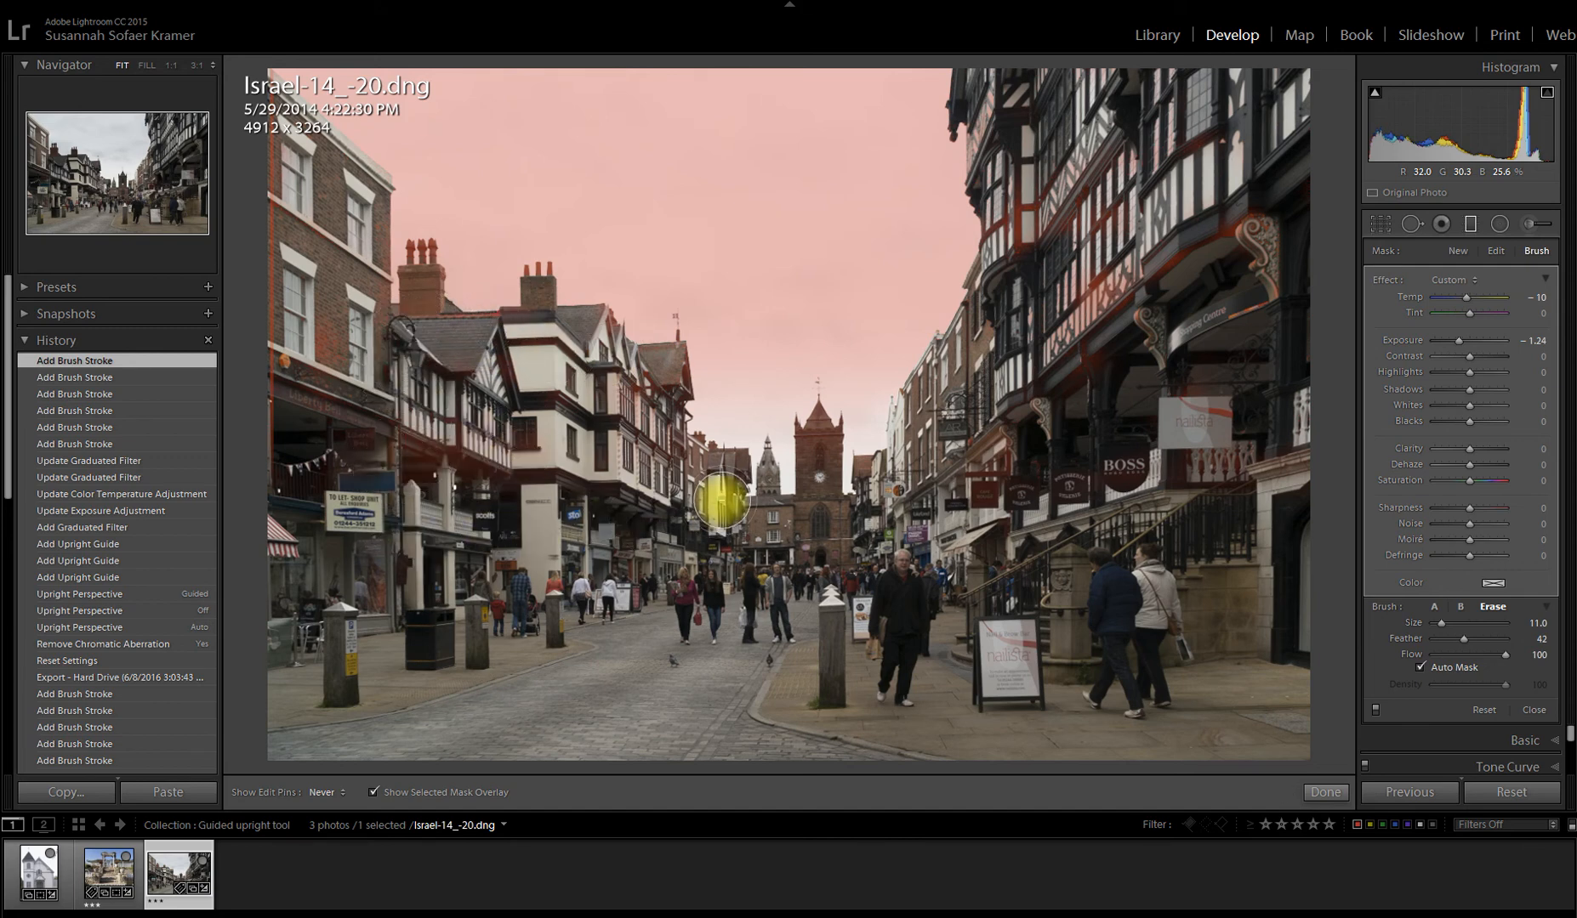
# Step: Erase the remaining graduated filter mask from the clock tower, the street's right-side buildings and the left brick building, and finish the filter
pyautogui.moveTo(818, 417)
pyautogui.mouseDown()
pyautogui.moveTo(816, 500)
pyautogui.moveTo(760, 531)
pyautogui.moveTo(771, 468)
pyautogui.moveTo(771, 554)
pyautogui.moveTo(862, 493)
pyautogui.moveTo(866, 468)
pyautogui.moveTo(866, 538)
pyautogui.moveTo(597, 595)
pyautogui.moveTo(1102, 597)
pyautogui.moveTo(1093, 563)
pyautogui.mouseUp()
pyautogui.moveTo(1002, 459)
pyautogui.mouseDown()
pyautogui.moveTo(1112, 423)
pyautogui.moveTo(1256, 454)
pyautogui.moveTo(1132, 461)
pyautogui.moveTo(1093, 310)
pyautogui.moveTo(1143, 268)
pyautogui.moveTo(1104, 316)
pyautogui.moveTo(1158, 341)
pyautogui.mouseUp()
pyautogui.moveTo(1128, 197)
pyautogui.mouseDown()
pyautogui.moveTo(1151, 147)
pyautogui.moveTo(1082, 166)
pyautogui.moveTo(1118, 204)
pyautogui.mouseUp()
pyautogui.moveTo(1002, 334)
pyautogui.mouseDown()
pyautogui.moveTo(1034, 343)
pyautogui.moveTo(1026, 307)
pyautogui.moveTo(1049, 338)
pyautogui.mouseUp()
pyautogui.moveTo(257, 342)
pyautogui.mouseDown()
pyautogui.moveTo(362, 348)
pyautogui.moveTo(321, 304)
pyautogui.moveTo(275, 289)
pyautogui.moveTo(384, 313)
pyautogui.moveTo(386, 220)
pyautogui.moveTo(381, 345)
pyautogui.moveTo(468, 332)
pyautogui.moveTo(435, 327)
pyautogui.moveTo(417, 280)
pyautogui.moveTo(416, 318)
pyautogui.mouseUp()
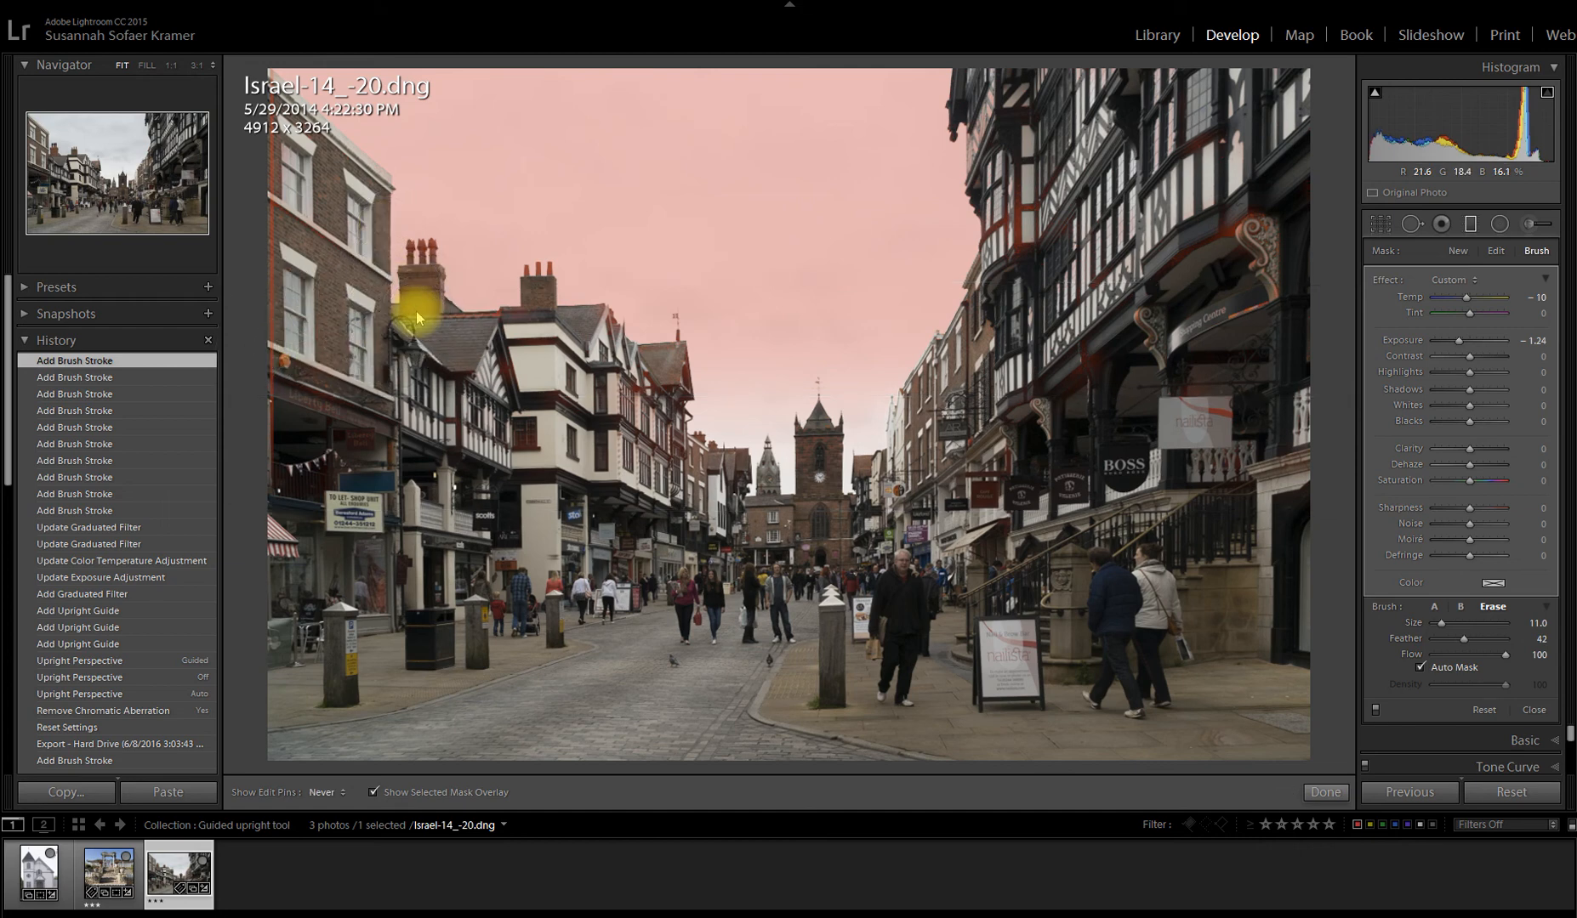
pyautogui.click(1325, 791)
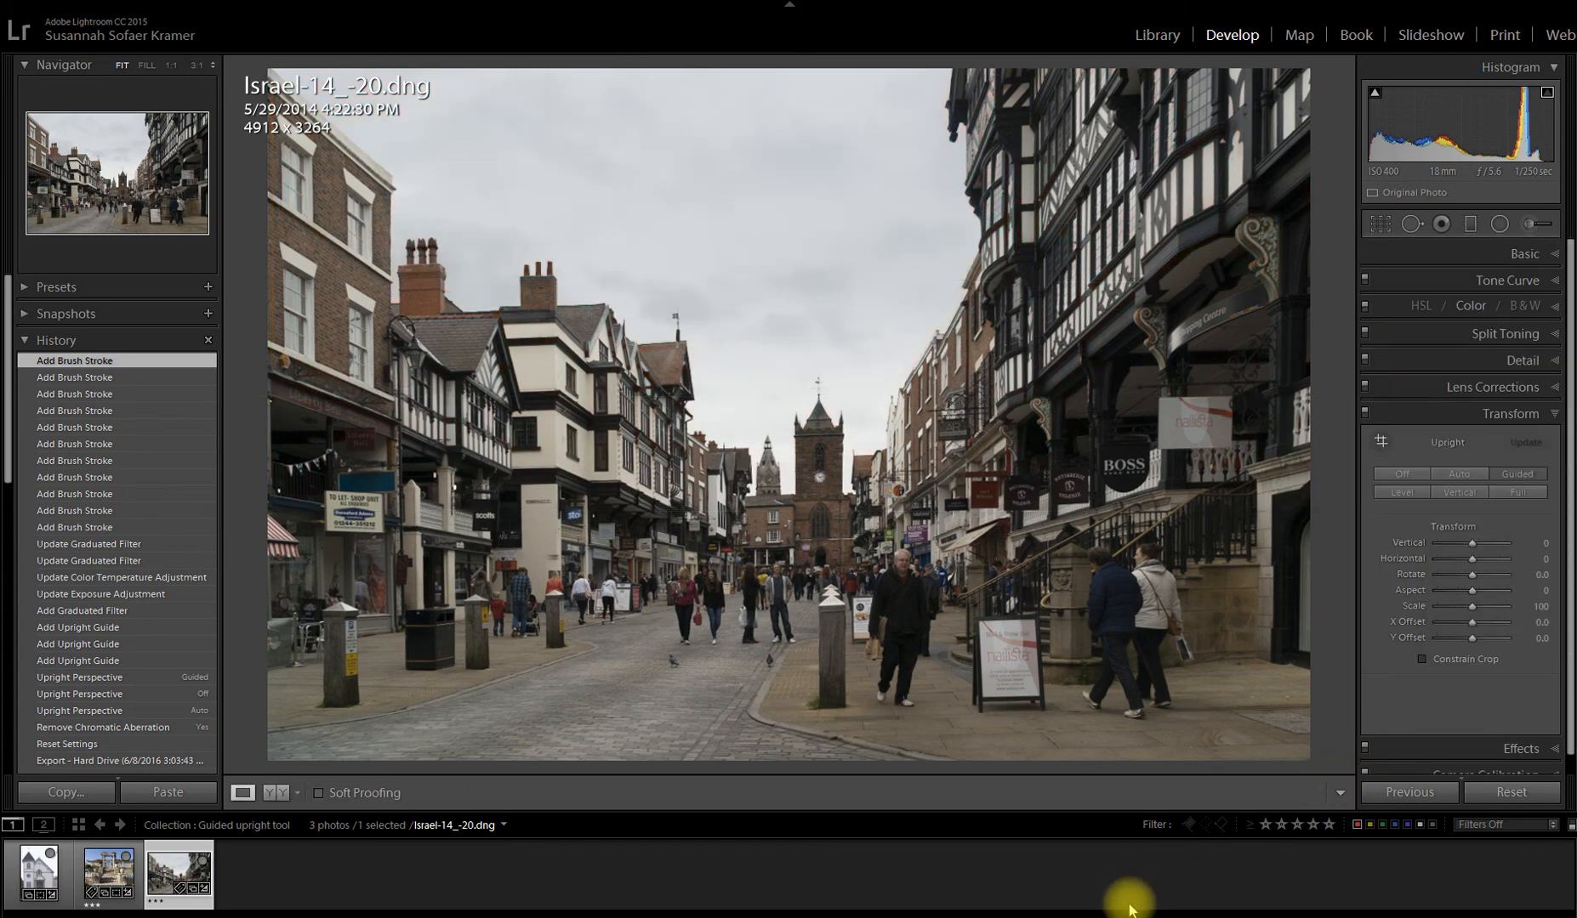
# Step: Compare the history state before the mask erasing with the latest brush stroke twice, ending on the latest state
pyautogui.click(122, 544)
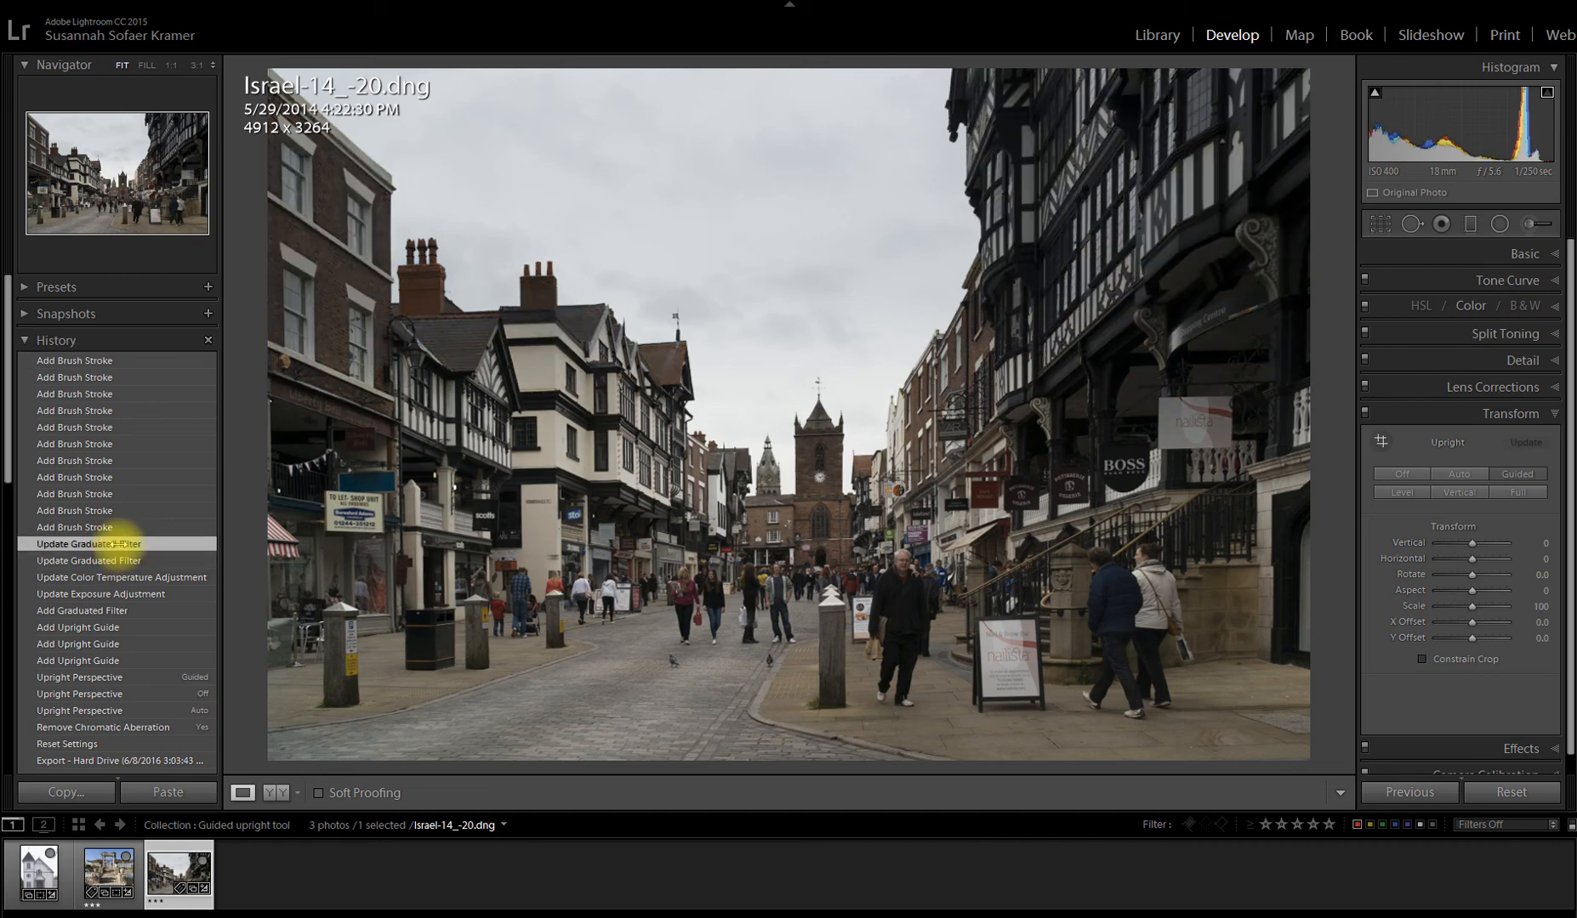
pyautogui.click(105, 361)
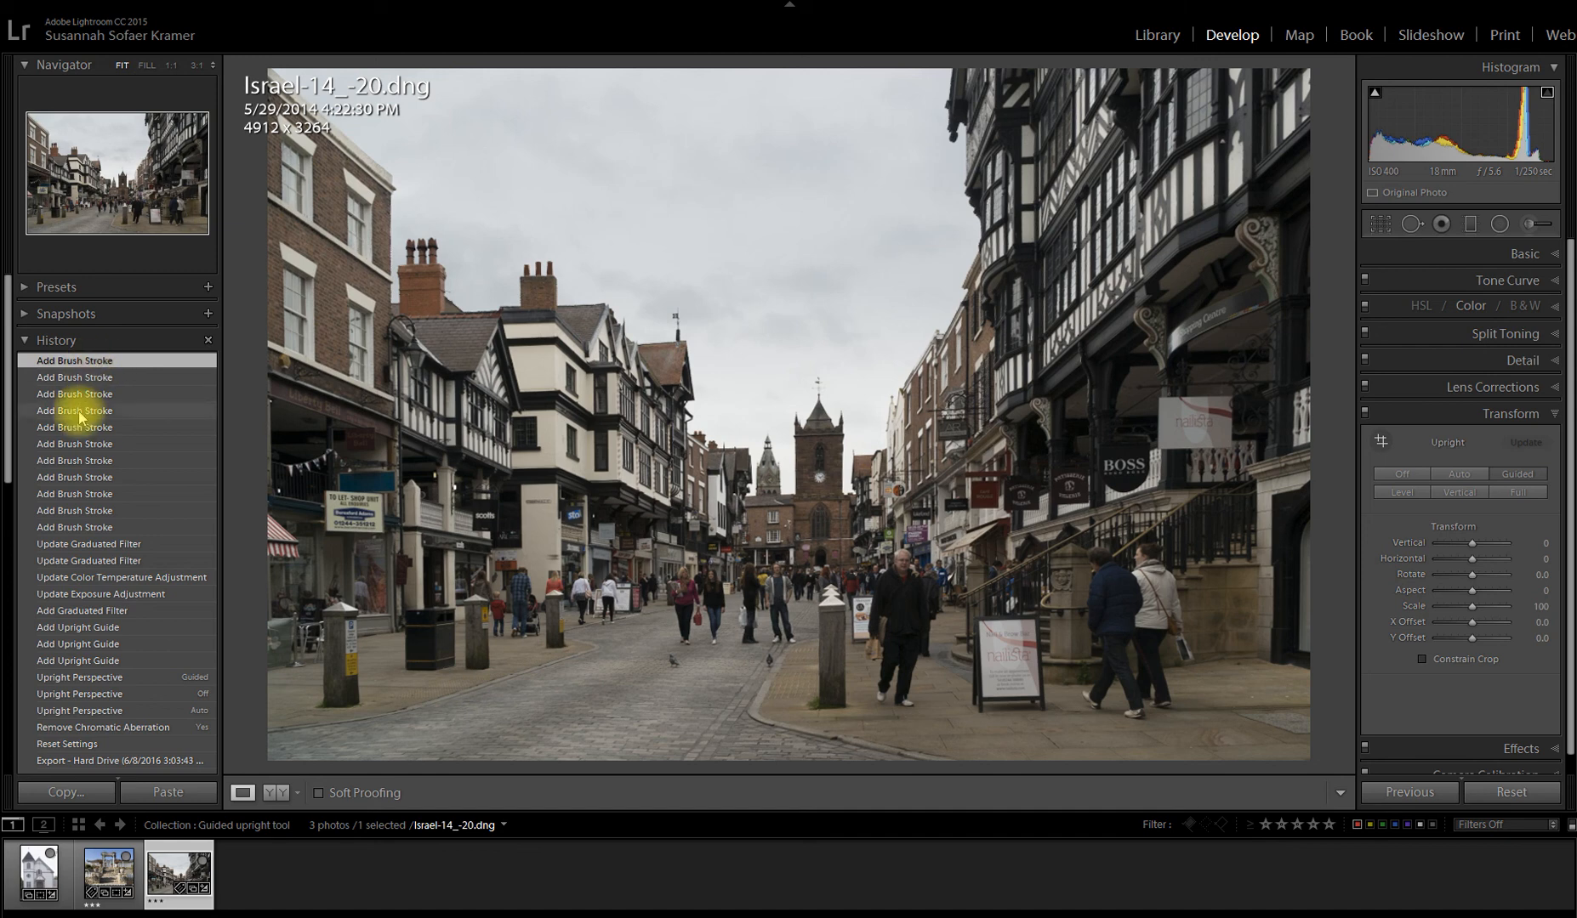
pyautogui.click(104, 544)
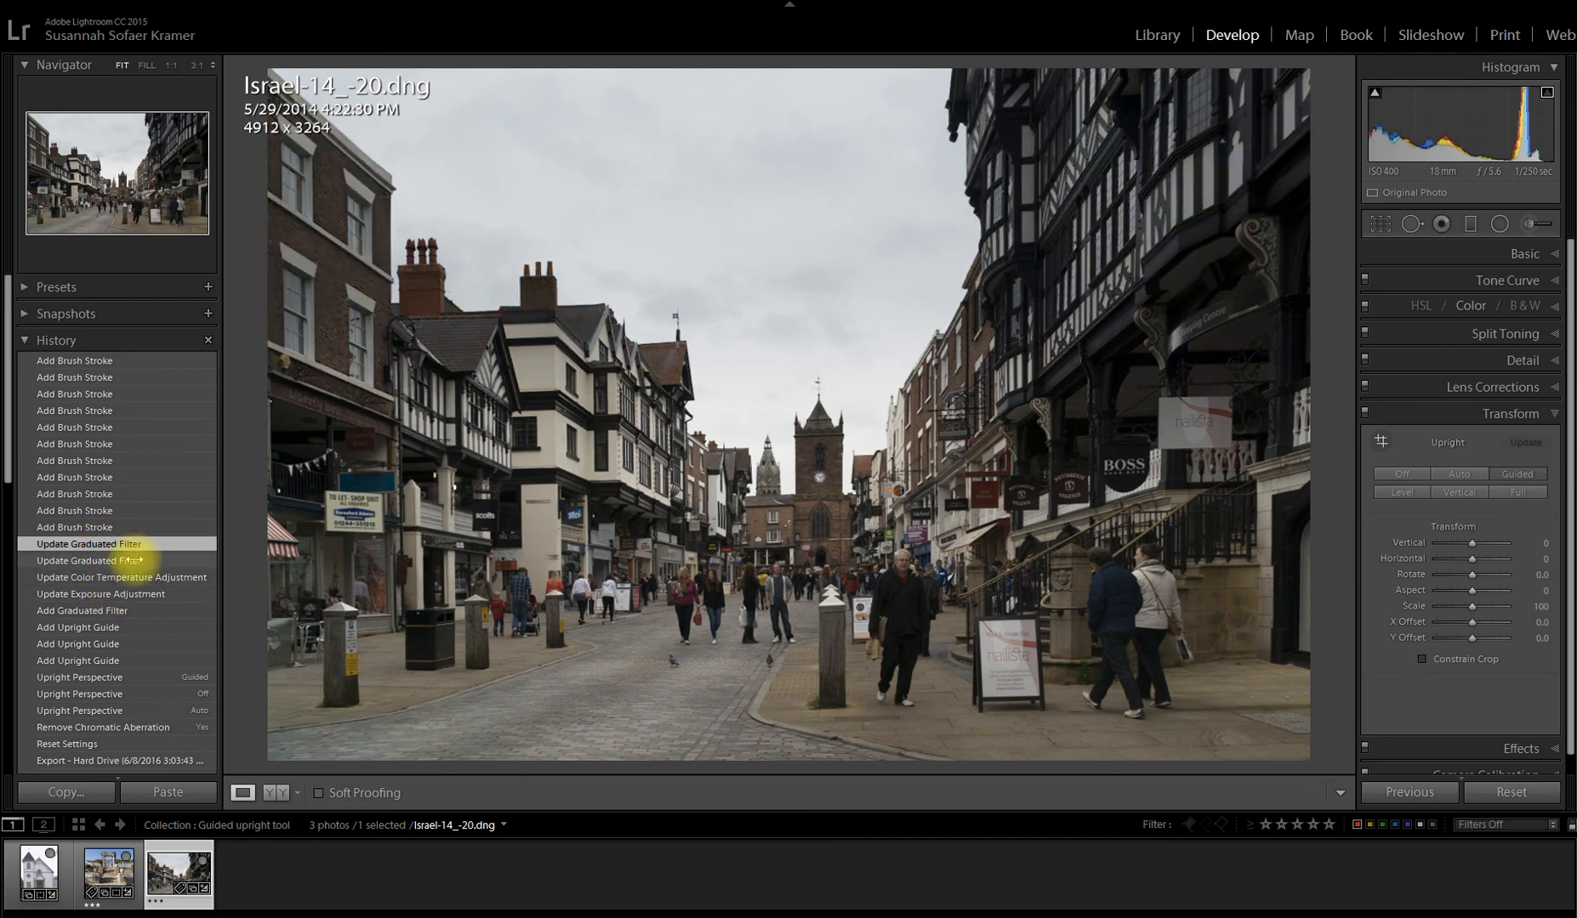
pyautogui.click(99, 361)
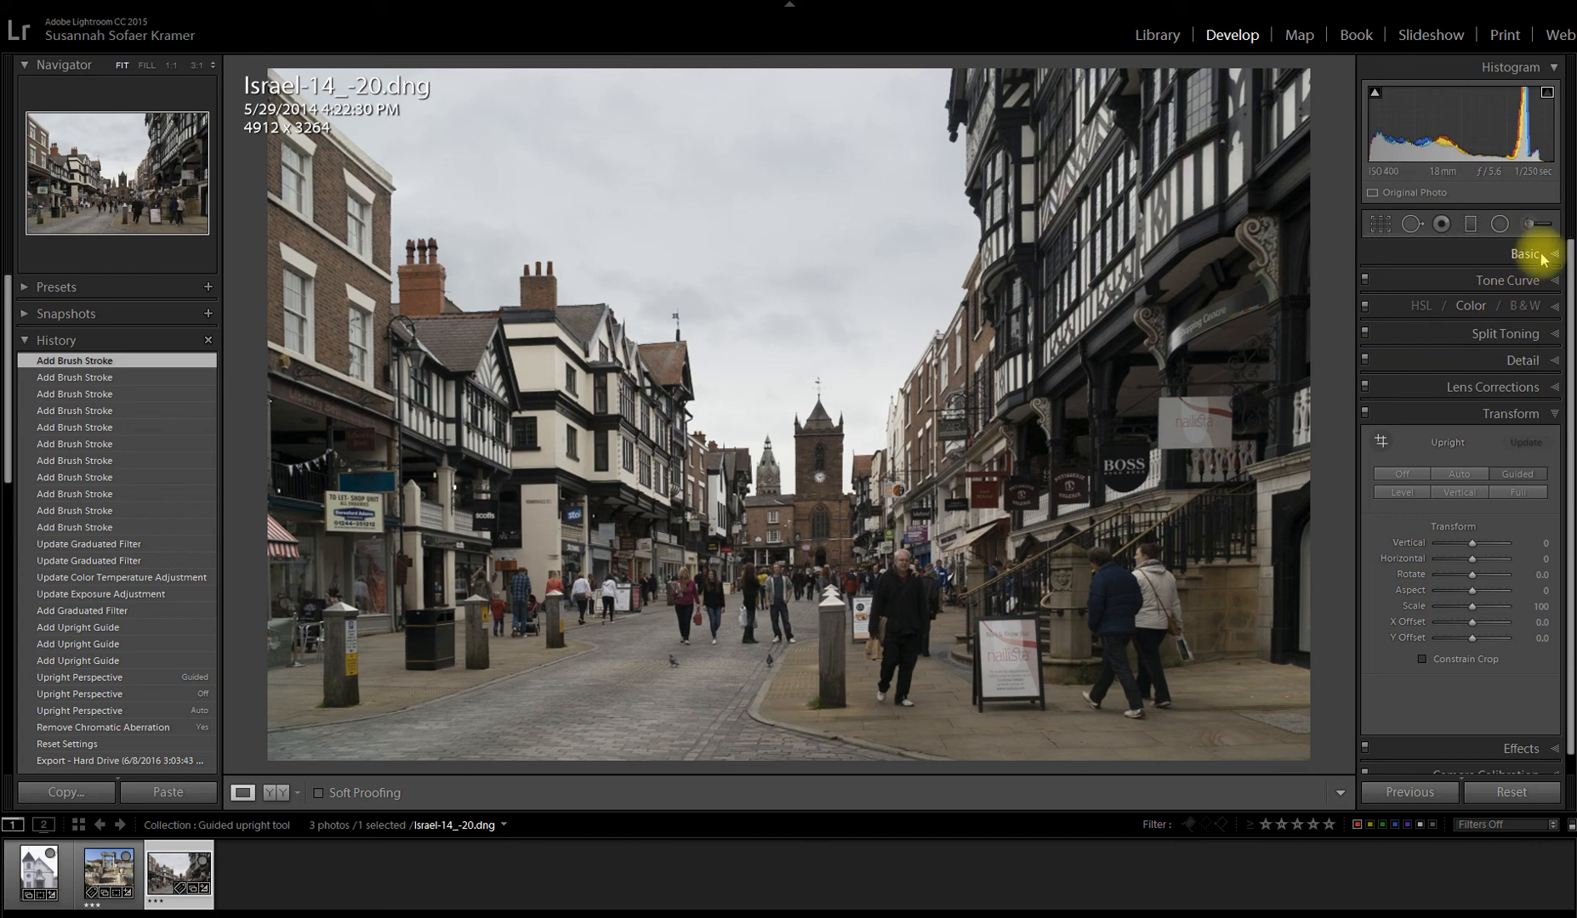
# Step: Reopen the existing sky graduated filter, erase more of its mask from the timbered building on the street's right side, and finish the filter
pyautogui.click(1471, 222)
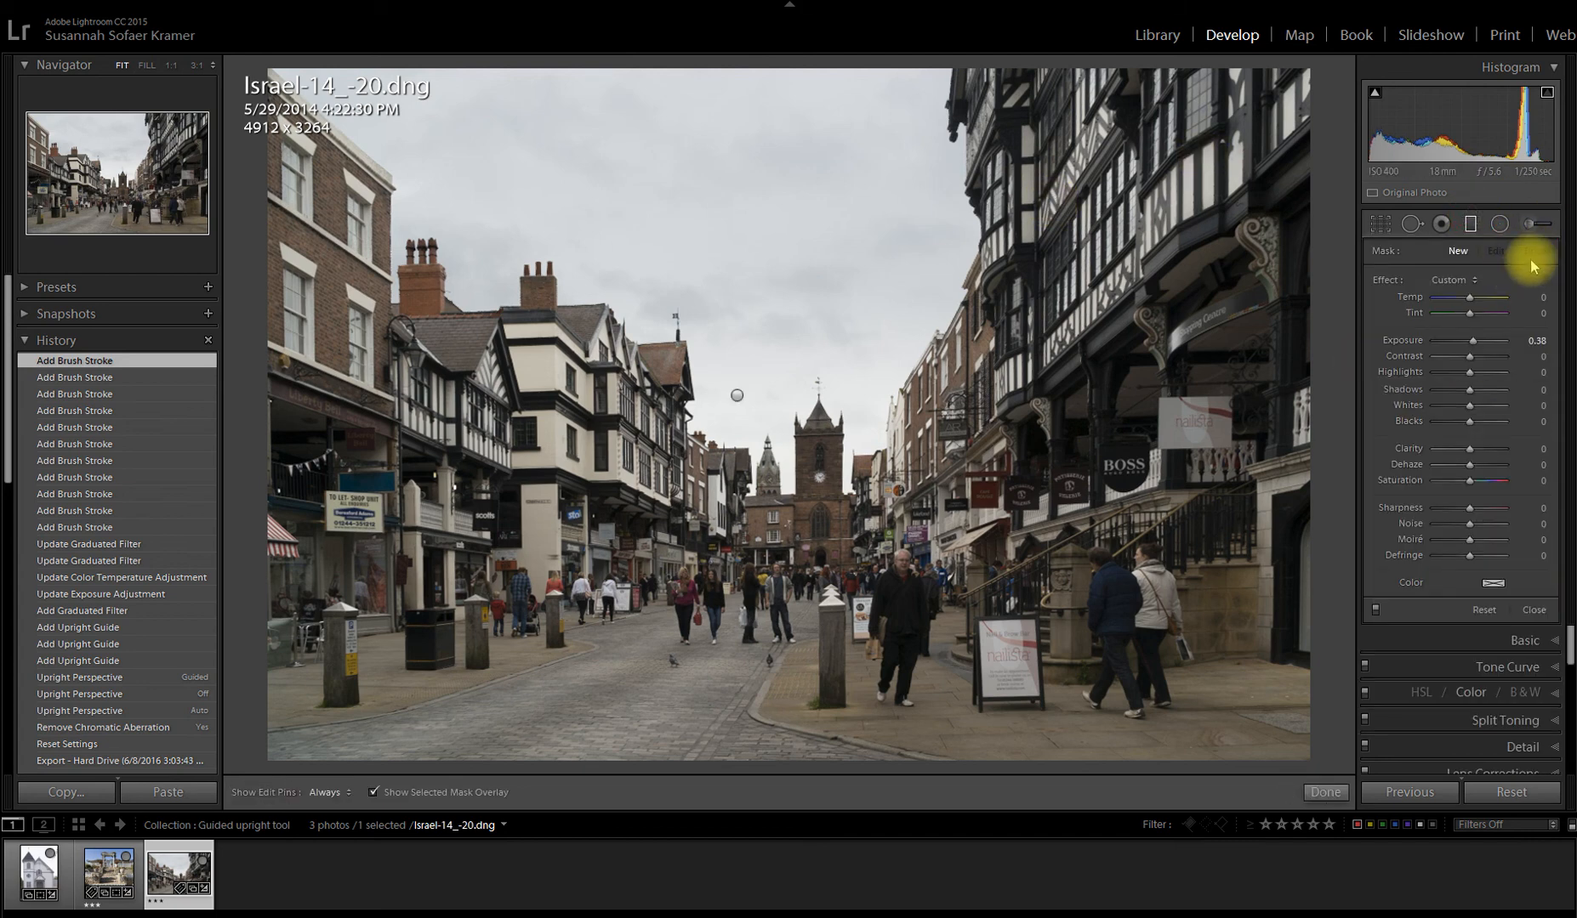
pyautogui.click(1470, 222)
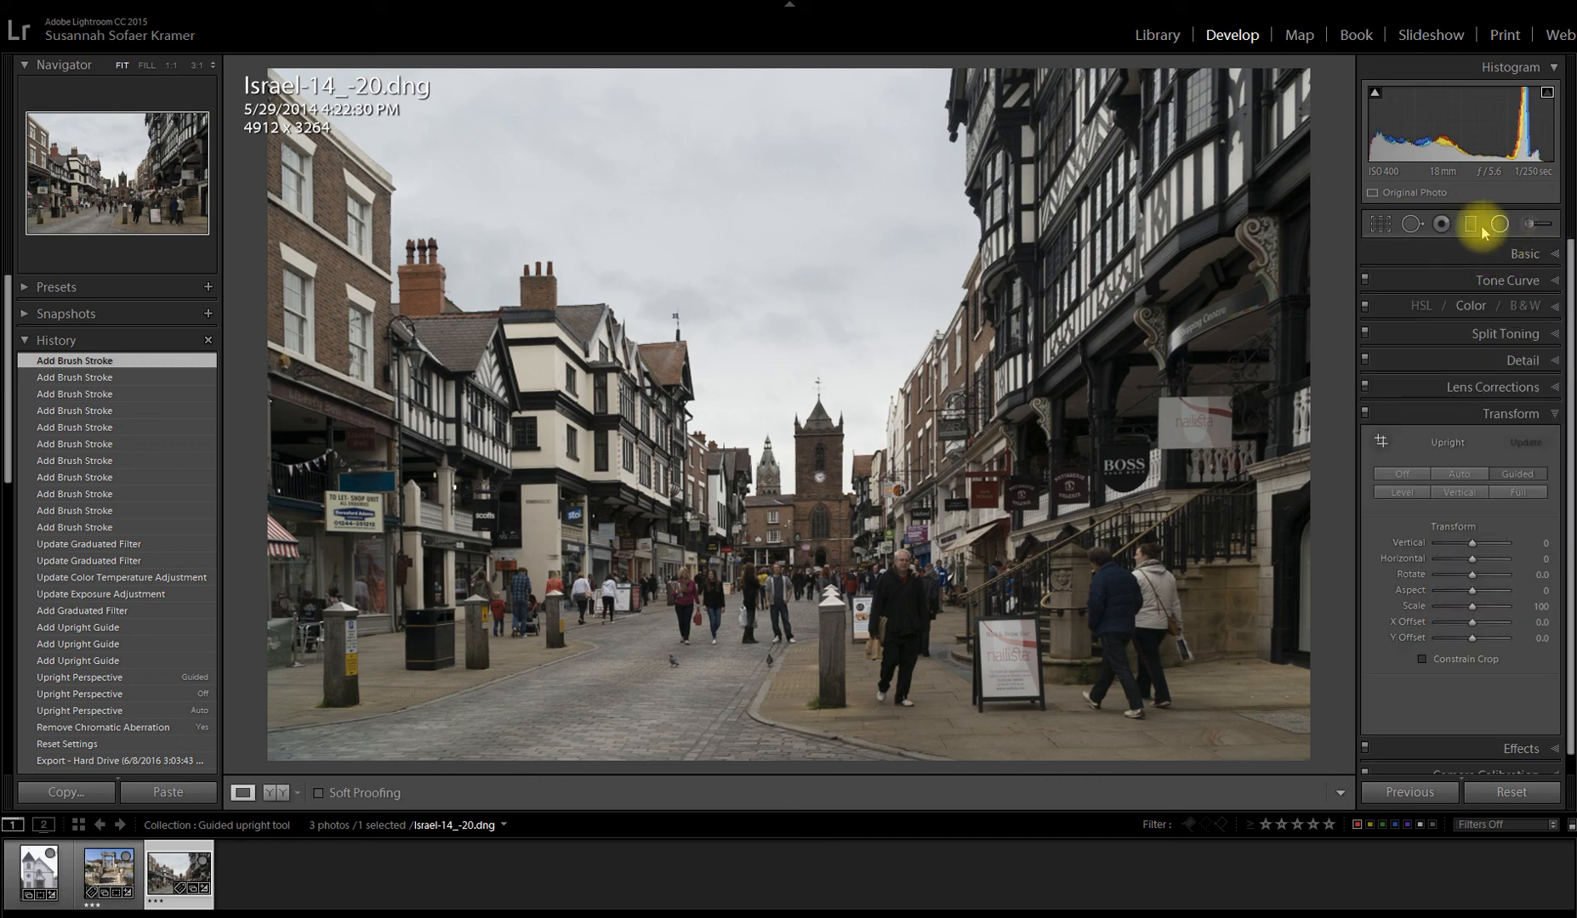
pyautogui.click(1470, 223)
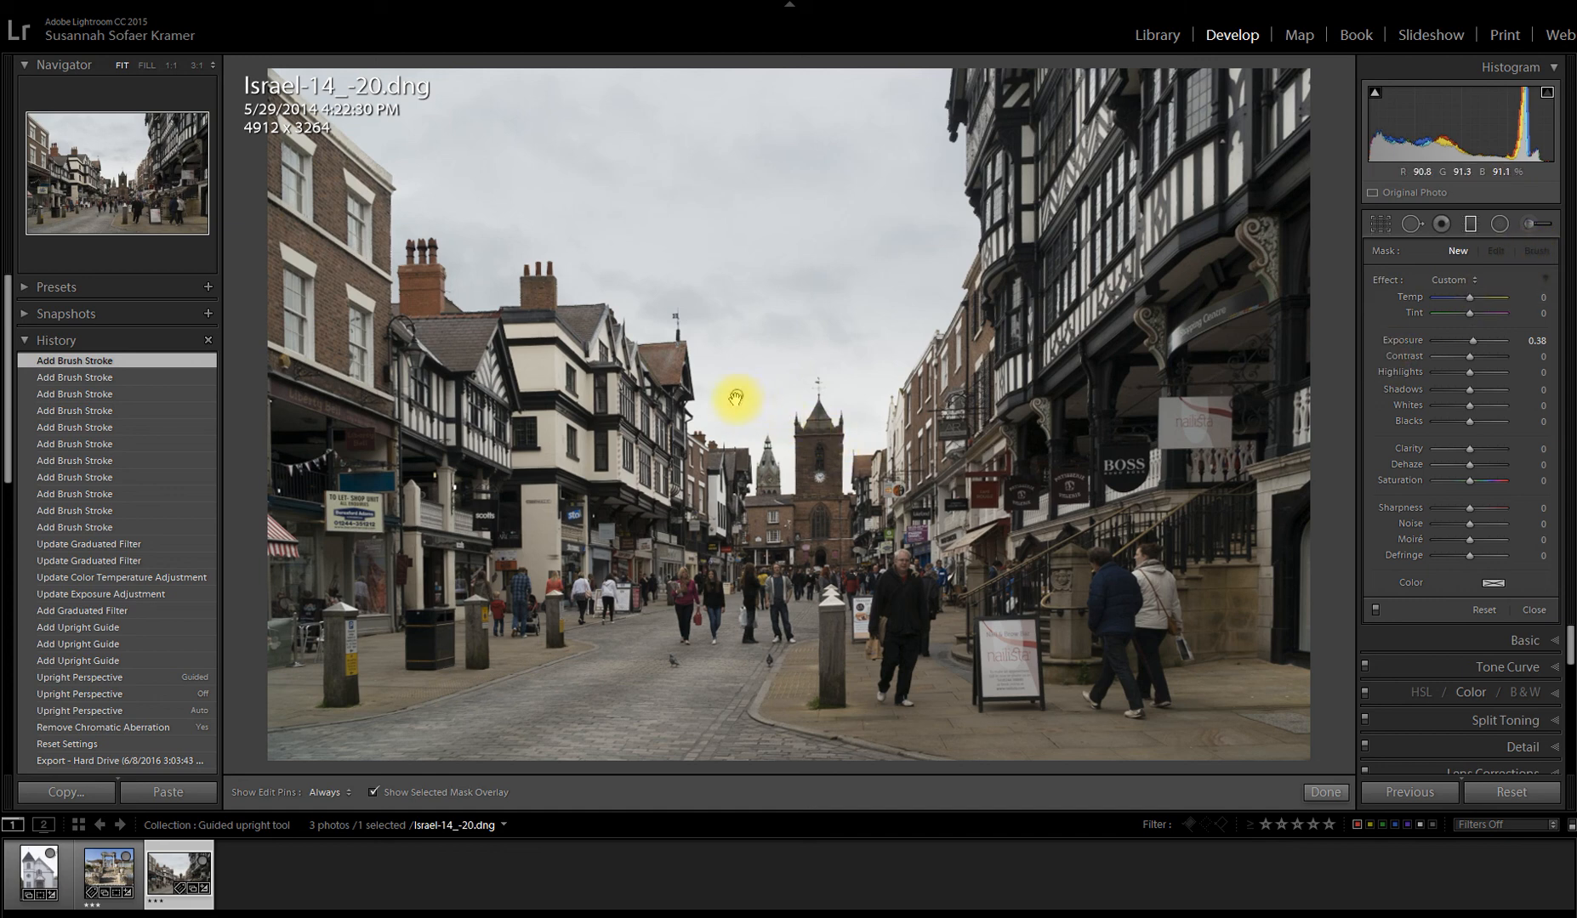
pyautogui.click(735, 397)
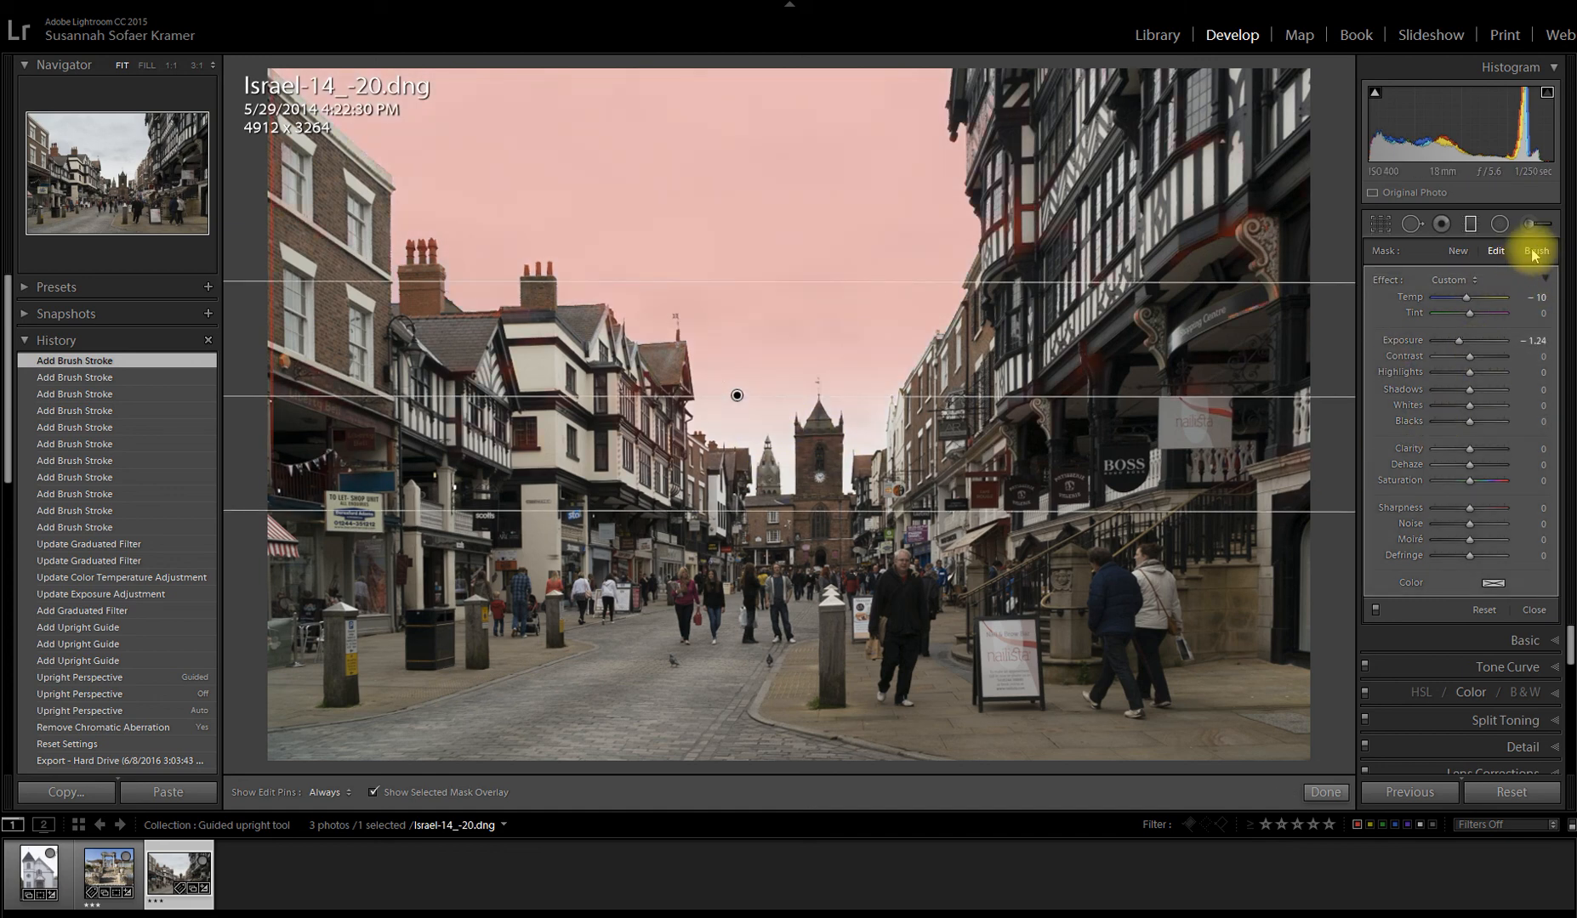
pyautogui.click(1535, 250)
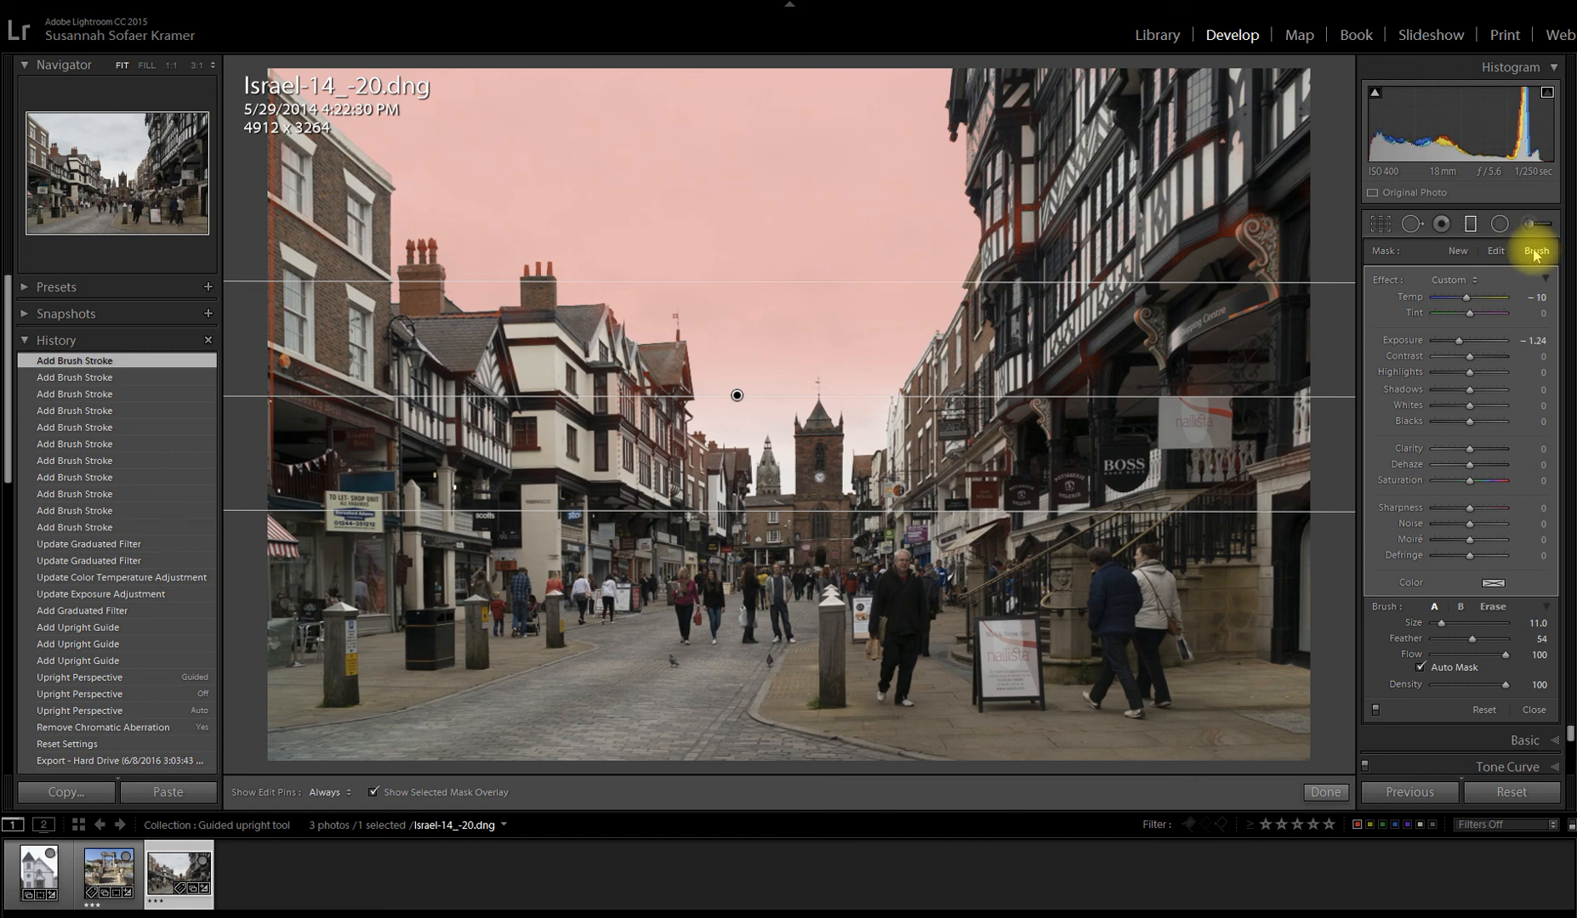
pyautogui.click(1493, 607)
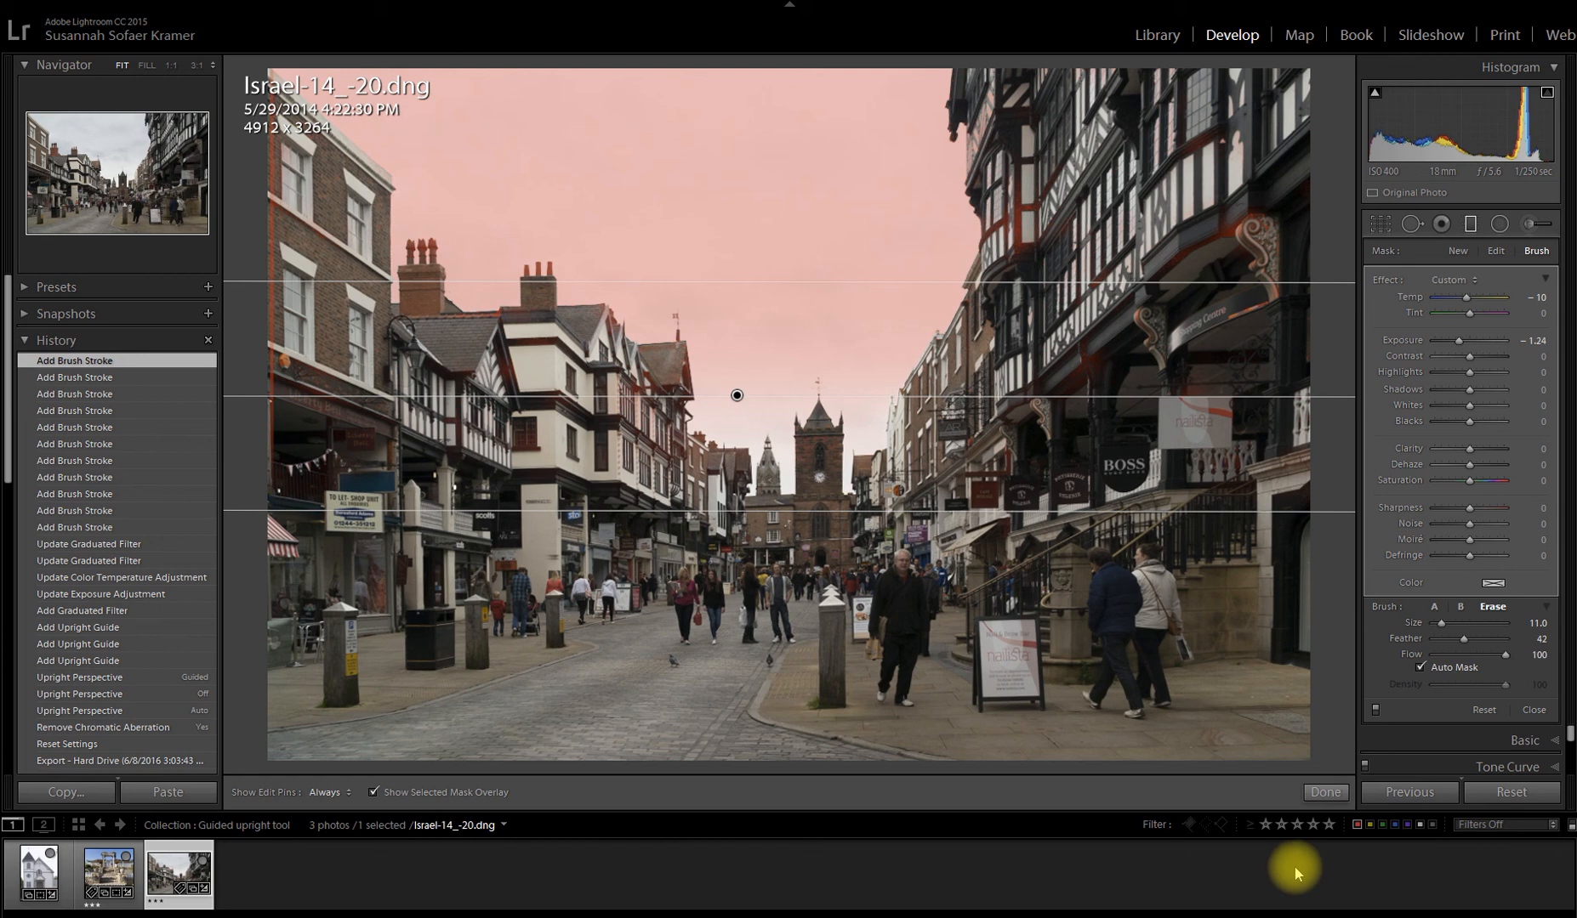
pyautogui.moveTo(1143, 324)
pyautogui.mouseDown()
pyautogui.moveTo(1081, 382)
pyautogui.moveTo(1133, 326)
pyautogui.moveTo(1085, 388)
pyautogui.moveTo(1219, 389)
pyautogui.moveTo(1224, 451)
pyautogui.mouseUp()
pyautogui.click(1331, 796)
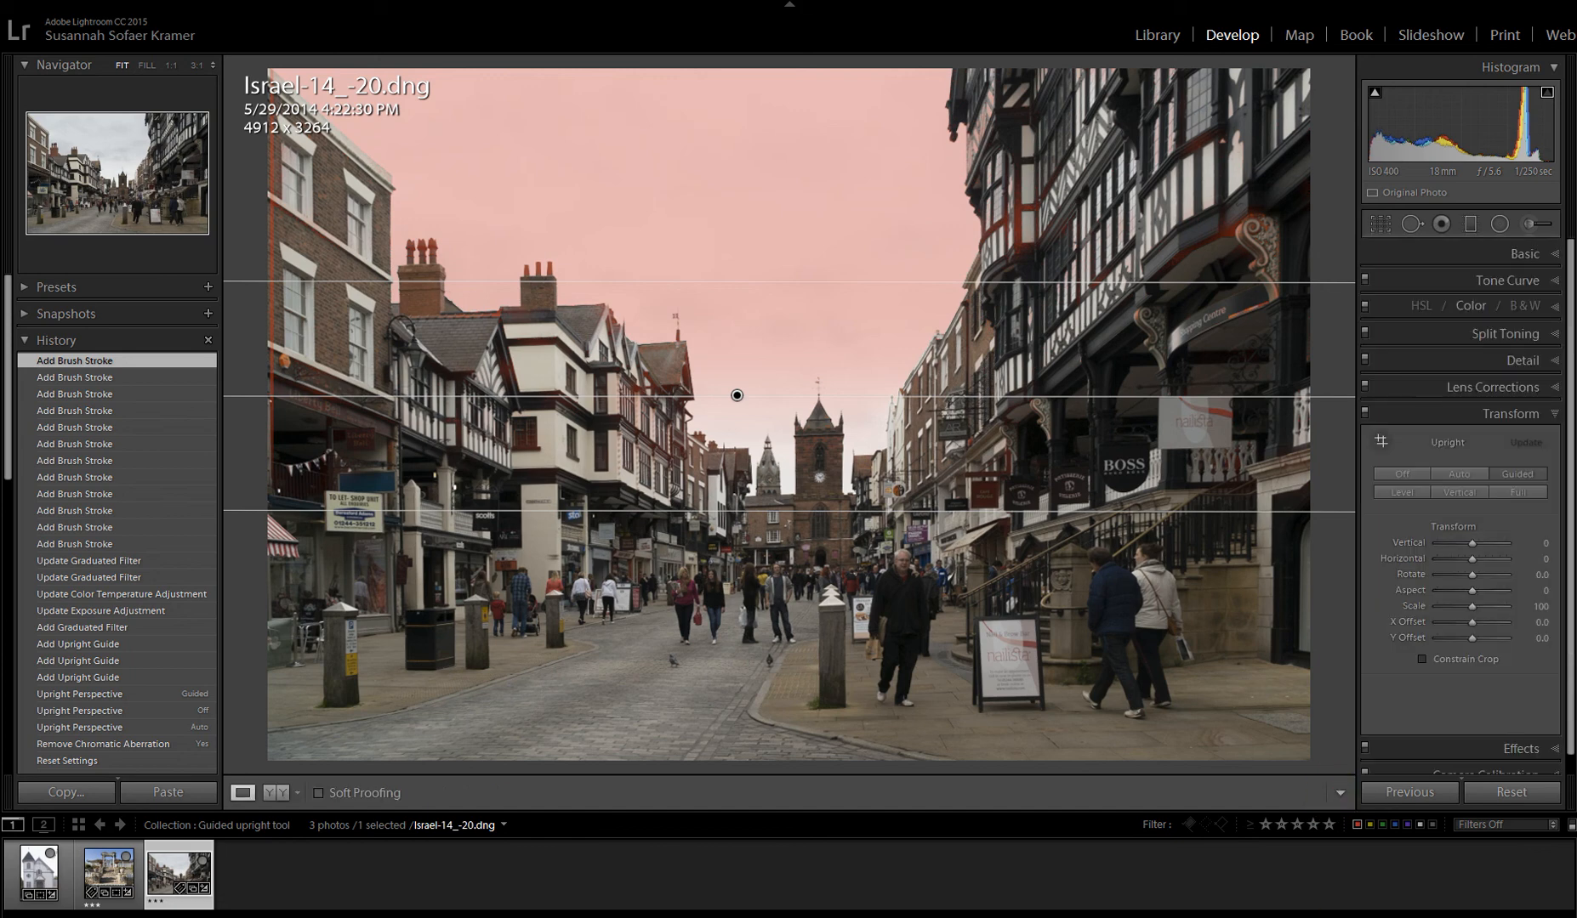